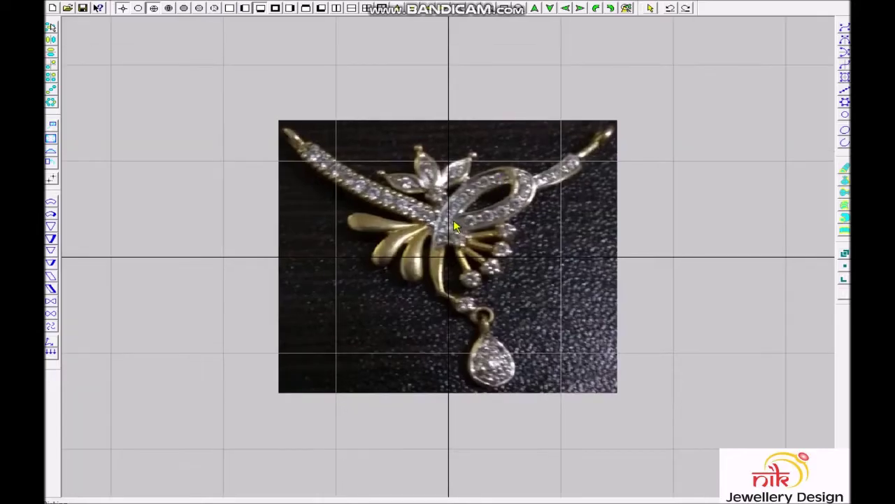
# Zoom in on the pendant reference photo shown on the JewelCAD canvas.
pyautogui.scroll(2, 445, 228)
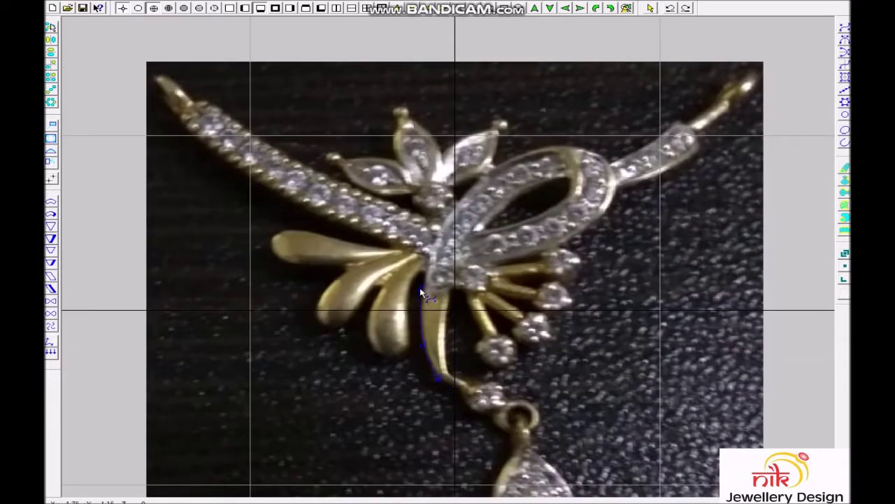
# Trace a curve along the loop's outer edge and finish it.
pyautogui.click(443, 222)
pyautogui.click(490, 166)
pyautogui.click(598, 234)
pyautogui.rightClick(474, 272)
# Check the traced curve and set up an Offset with radius 2.2 on both sides.
pyautogui.scroll(2, 481, 368)
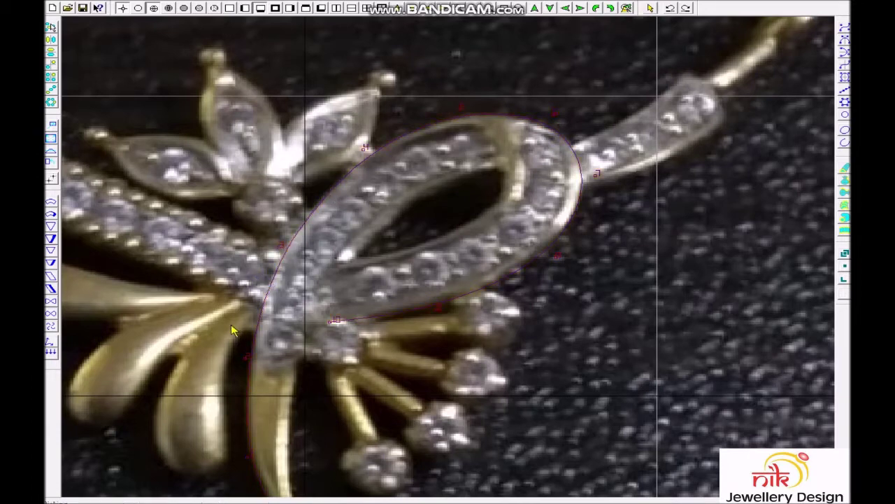
pyautogui.scroll(-2, 299, 403)
pyautogui.scroll(5, 329, 375)
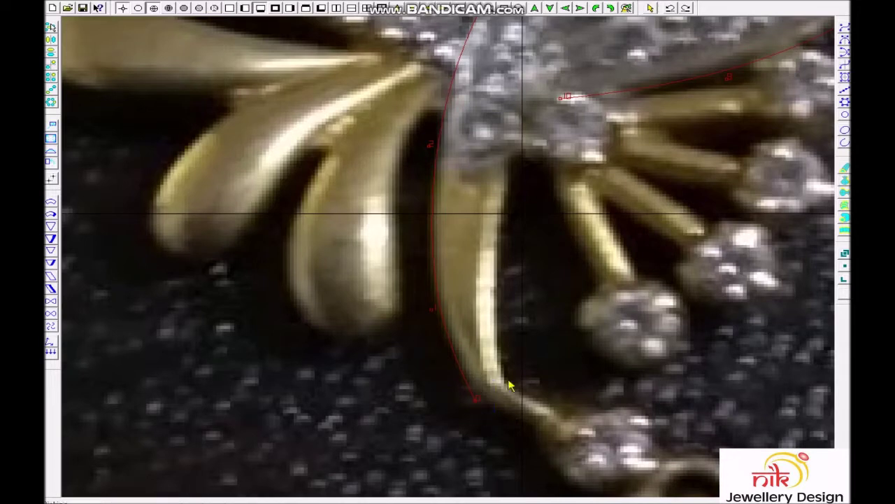
pyautogui.scroll(-2, 552, 412)
pyautogui.scroll(3, 410, 310)
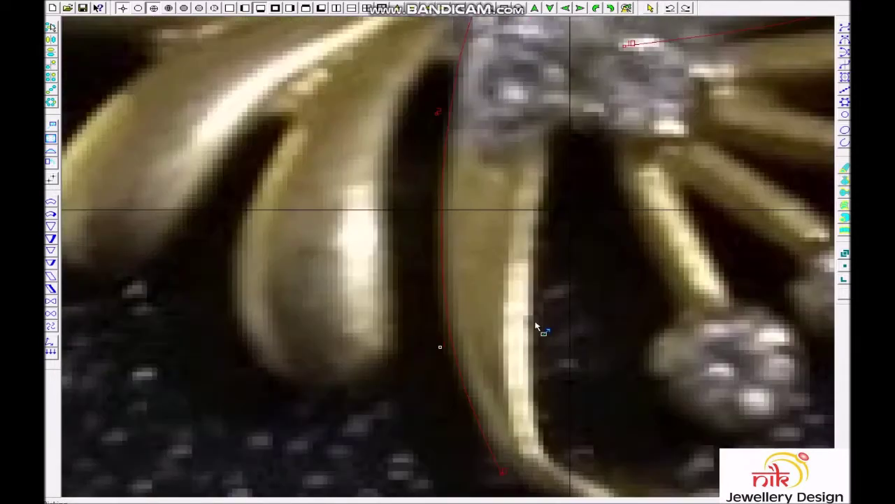
pyautogui.scroll(-2, 475, 198)
pyautogui.scroll(2, 497, 121)
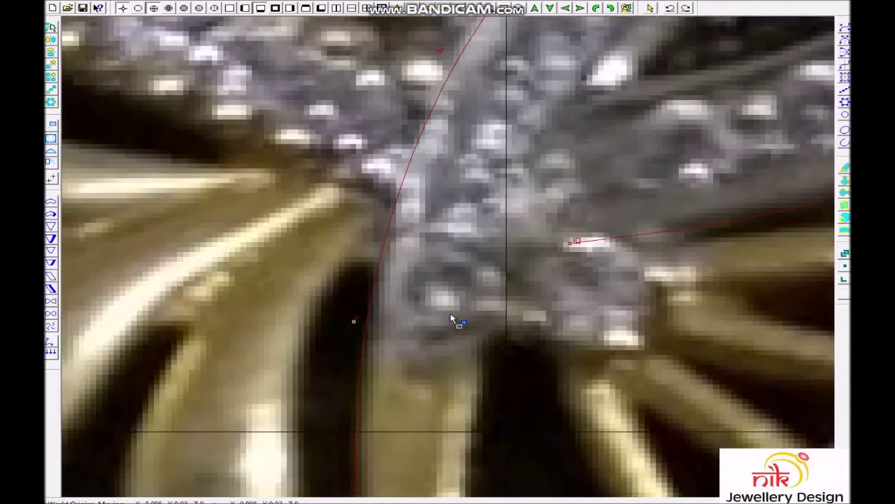
pyautogui.scroll(-2, 462, 217)
pyautogui.scroll(-2, 472, 171)
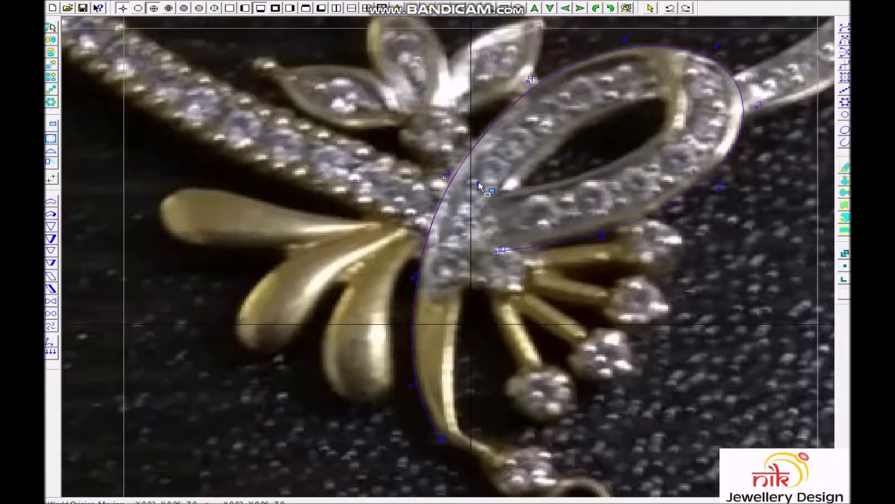
pyautogui.scroll(1, 524, 123)
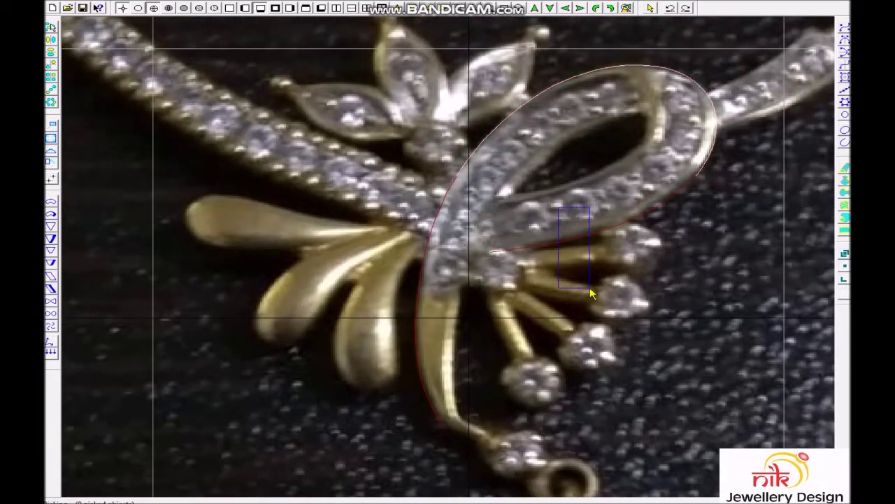
pyautogui.click(586, 227)
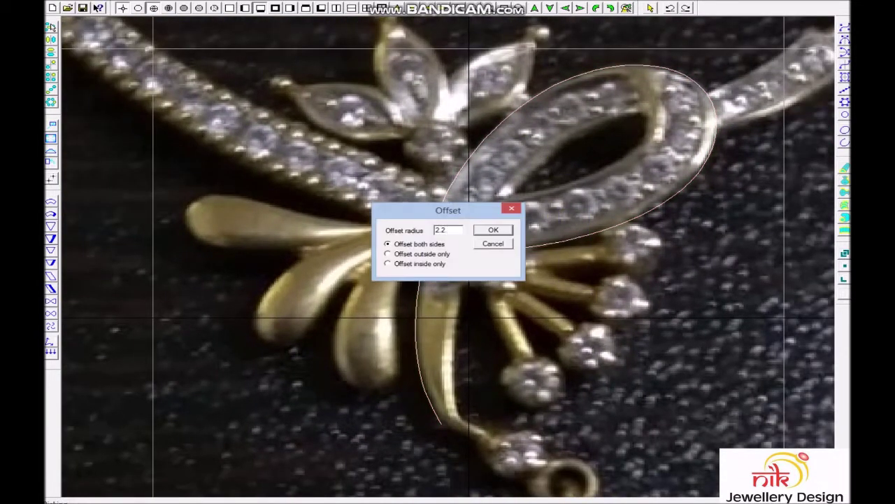
# Create the 2.2 both-sides offset and pull the inner curve's points toward the loop opening.
pyautogui.press('Return')
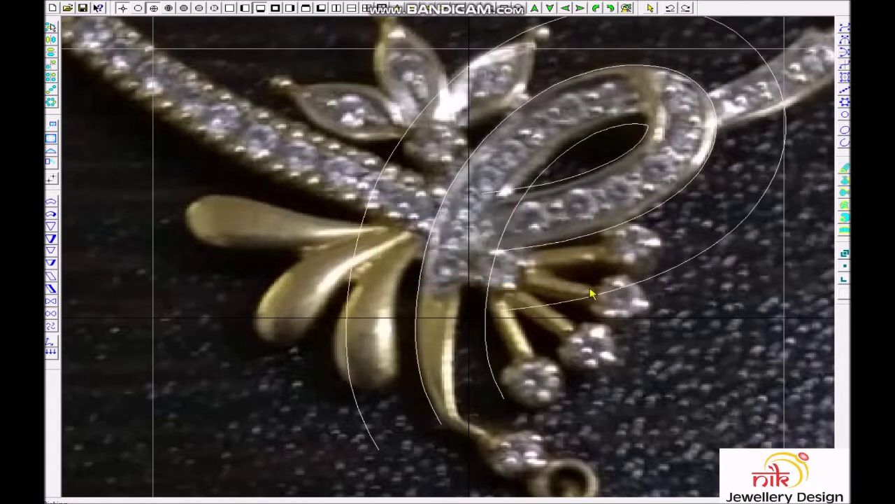
pyautogui.click(512, 376)
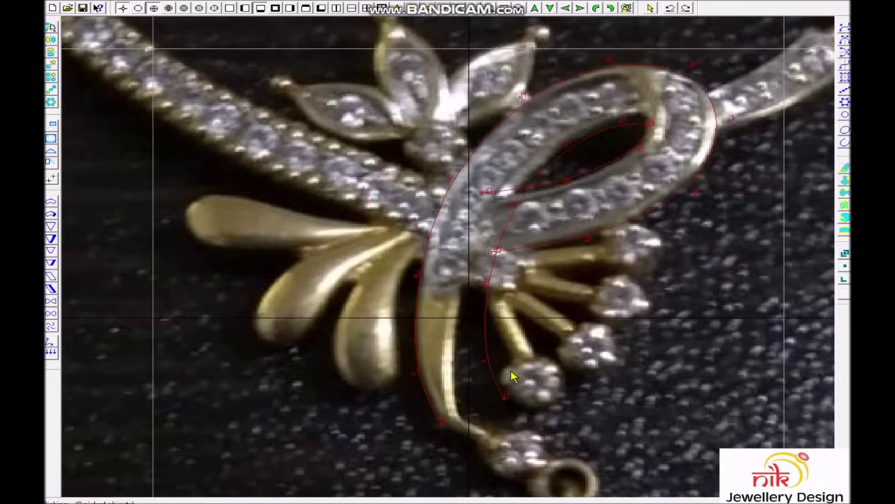
pyautogui.click(484, 438)
pyautogui.moveTo(518, 369); pyautogui.dragTo(495, 263)
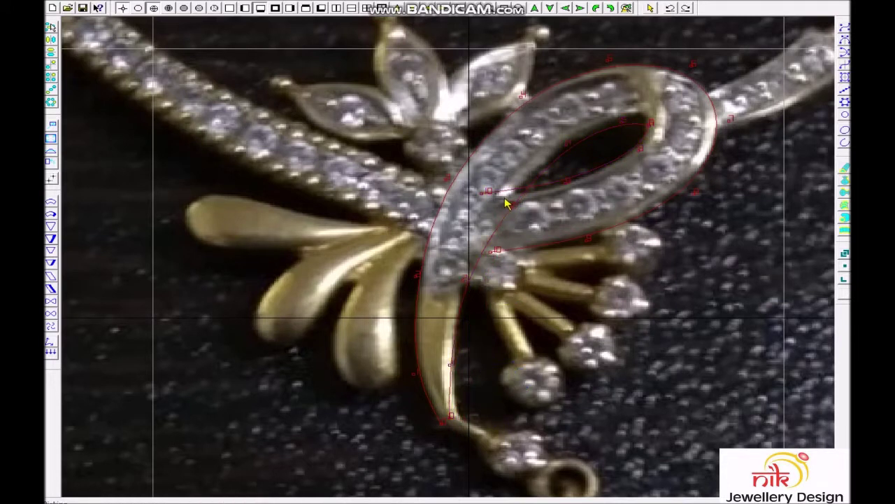
pyautogui.moveTo(535, 224); pyautogui.dragTo(535, 177)
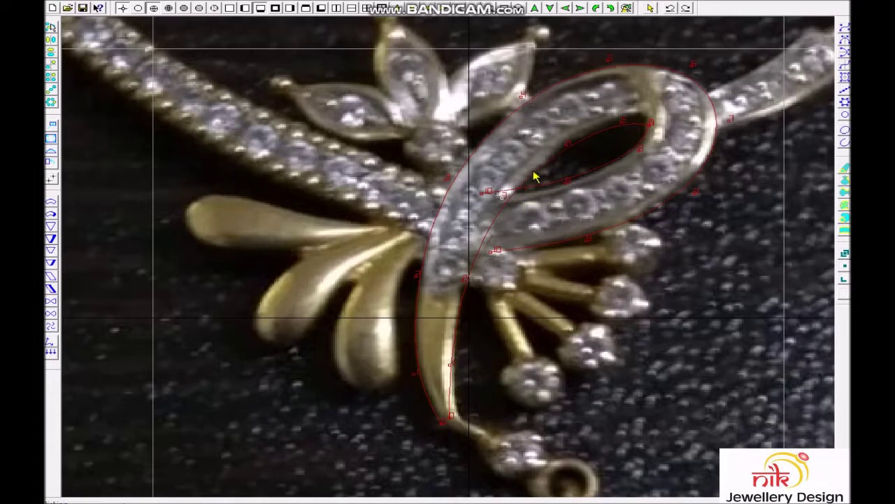
pyautogui.click(587, 151)
pyautogui.click(615, 138)
# Move another inner-curve point to fit the opening and finish the point edit.
pyautogui.scroll(1, 610, 142)
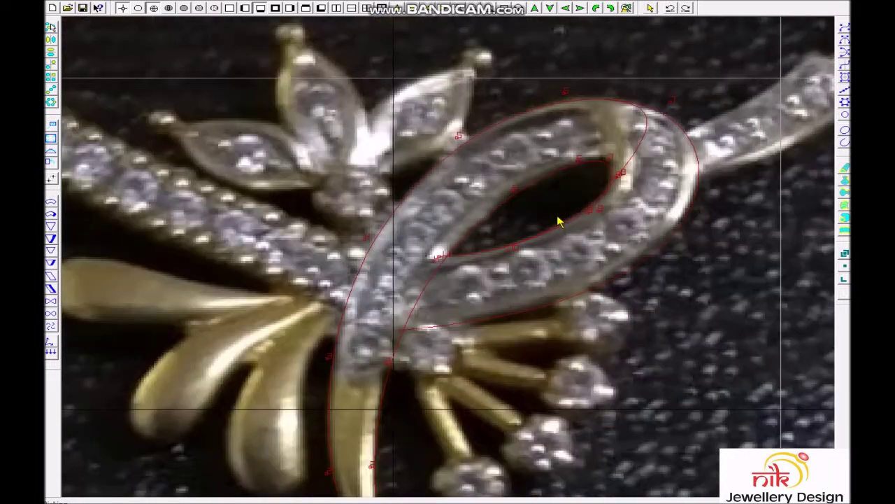
pyautogui.scroll(2, 582, 256)
pyautogui.scroll(2, 527, 208)
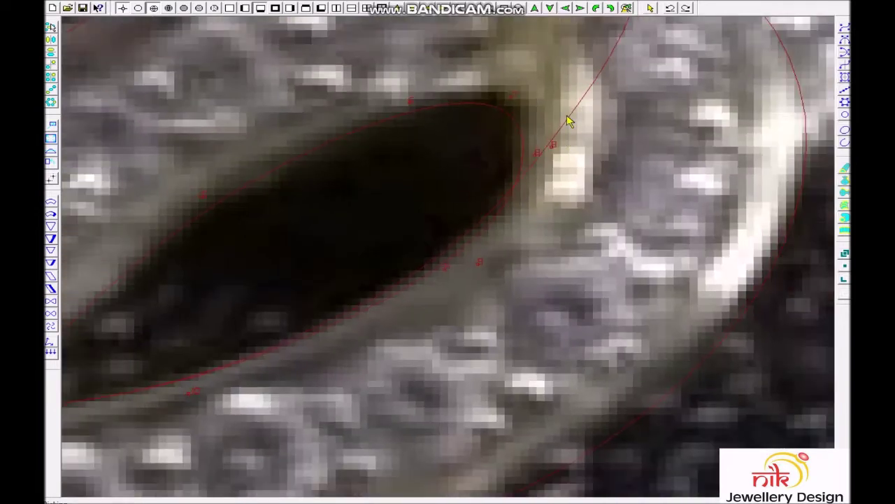
pyautogui.click(468, 251)
pyautogui.click(416, 298)
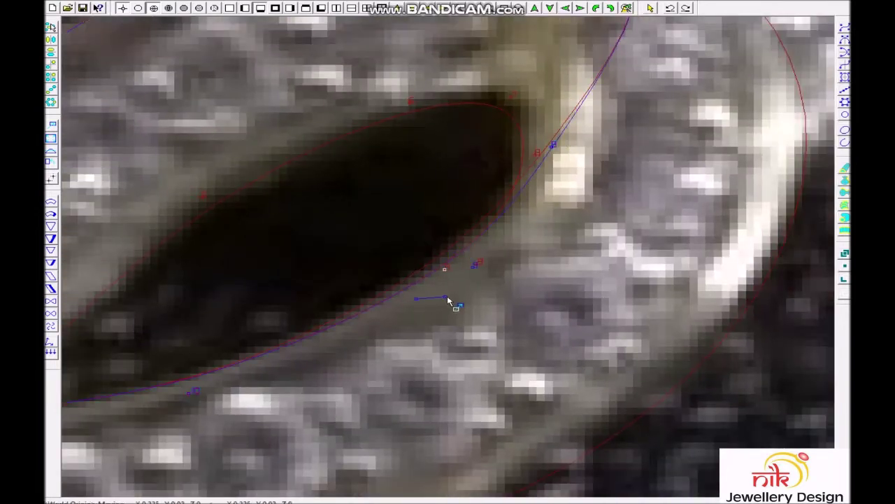
pyautogui.scroll(-1, 453, 298)
pyautogui.scroll(-1, 519, 195)
pyautogui.scroll(2, 499, 308)
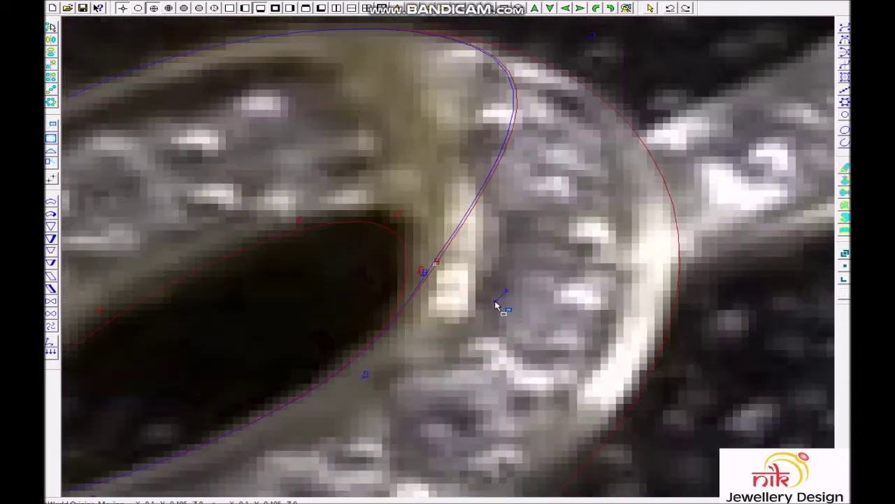
pyautogui.scroll(-1, 493, 302)
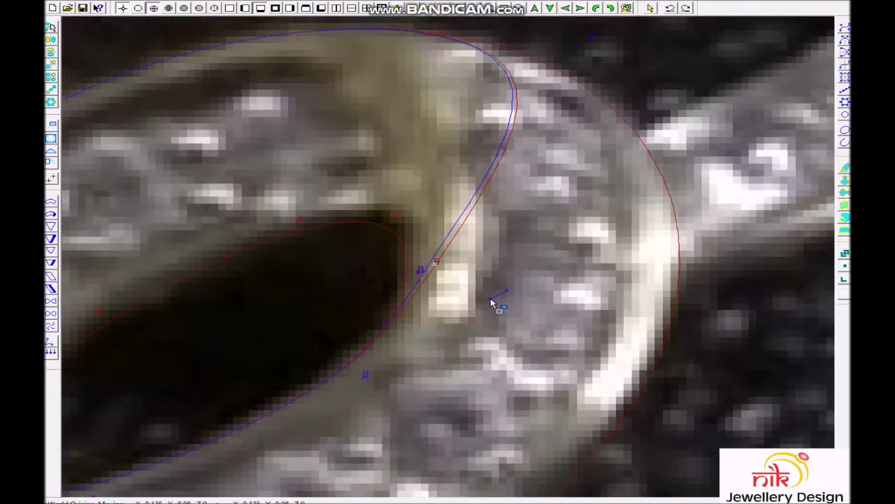
pyautogui.scroll(-1, 504, 211)
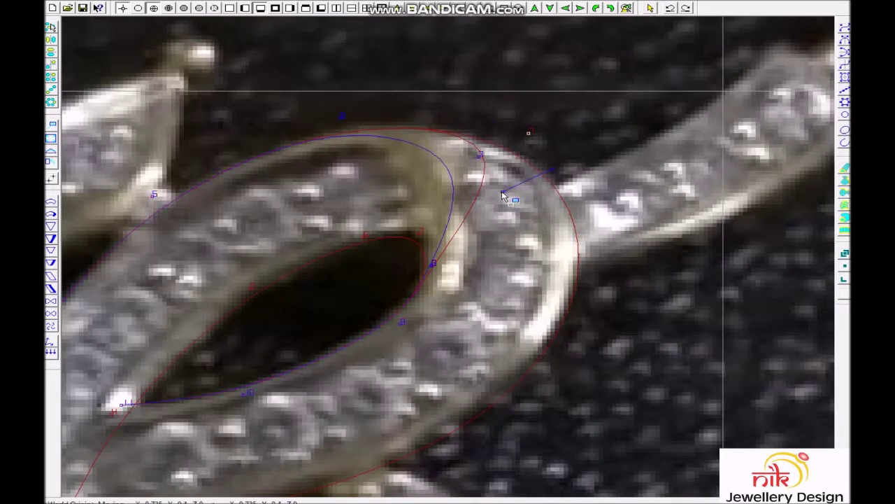
pyautogui.rightClick(455, 219)
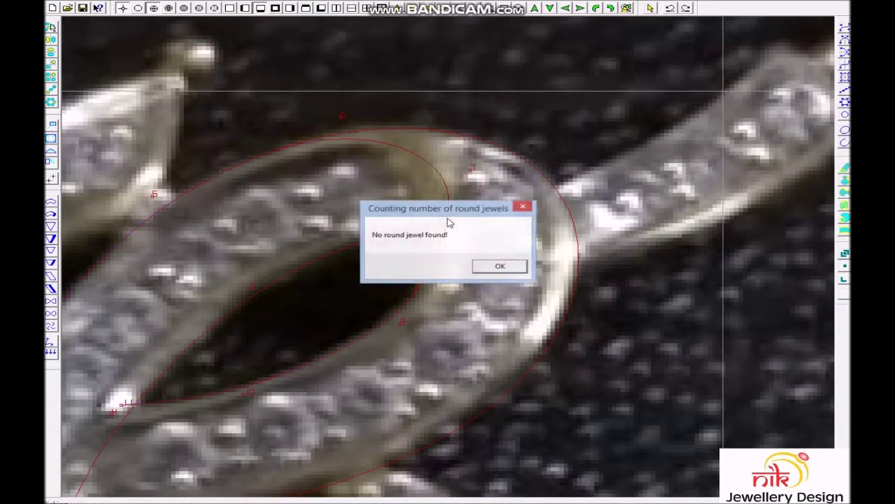
# Dismiss the round-jewel message and drag control points 8 and 7 so the inner curve hugs the loop.
pyautogui.click(499, 266)
pyautogui.click(450, 253)
pyautogui.moveTo(433, 263); pyautogui.dragTo(456, 266)
pyautogui.moveTo(519, 207); pyautogui.dragTo(503, 200)
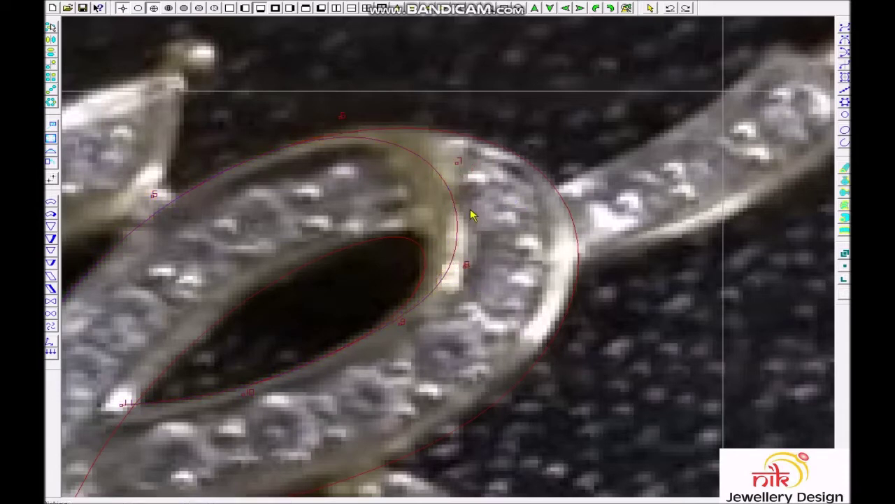
pyautogui.scroll(-1, 469, 256)
pyautogui.scroll(-1, 451, 248)
pyautogui.scroll(2, 450, 246)
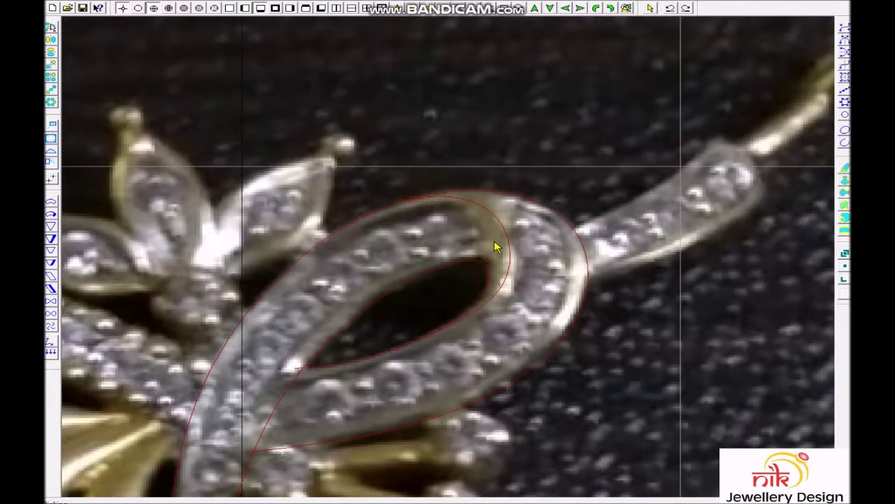
pyautogui.scroll(-1, 492, 245)
pyautogui.scroll(-1, 546, 264)
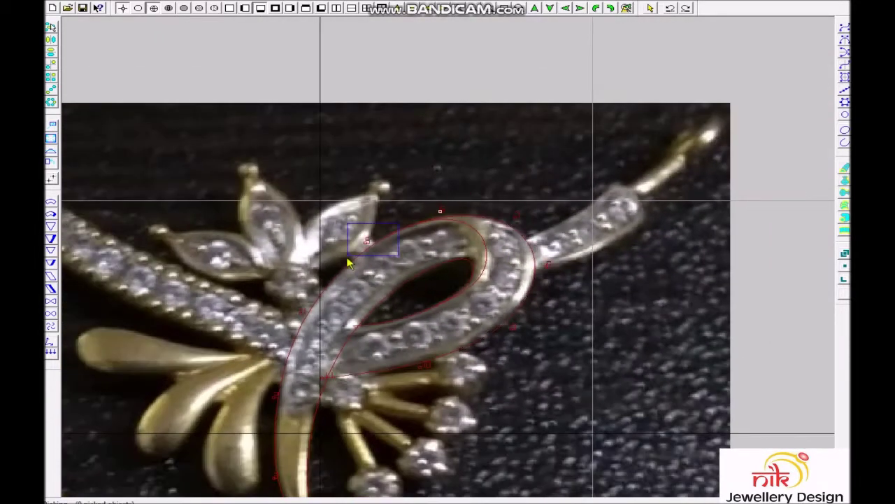
pyautogui.scroll(-1, 296, 423)
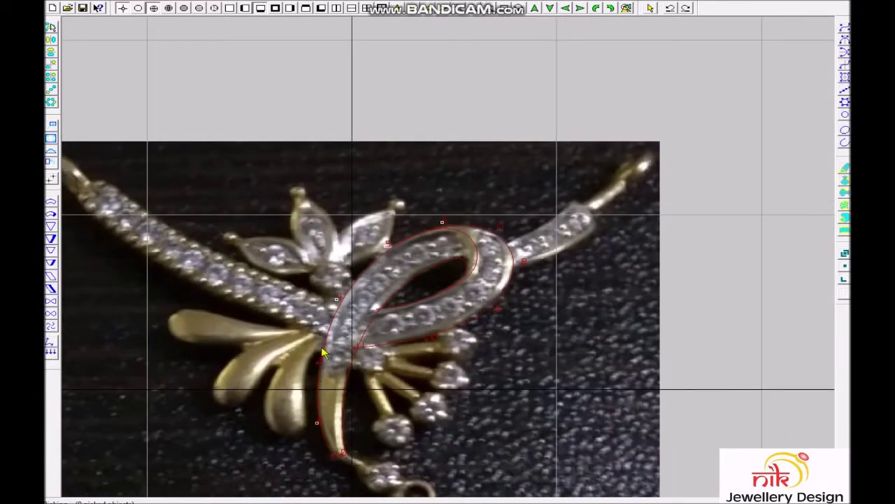
pyautogui.scroll(-1, 366, 451)
pyautogui.scroll(5, 473, 344)
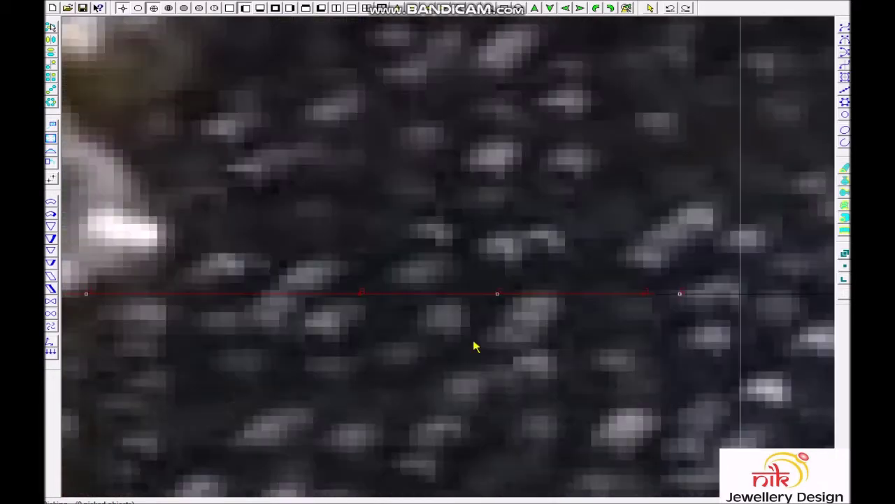
# Drag the red loop curves down into position over the loop in the photo.
pyautogui.scroll(-3, 519, 227)
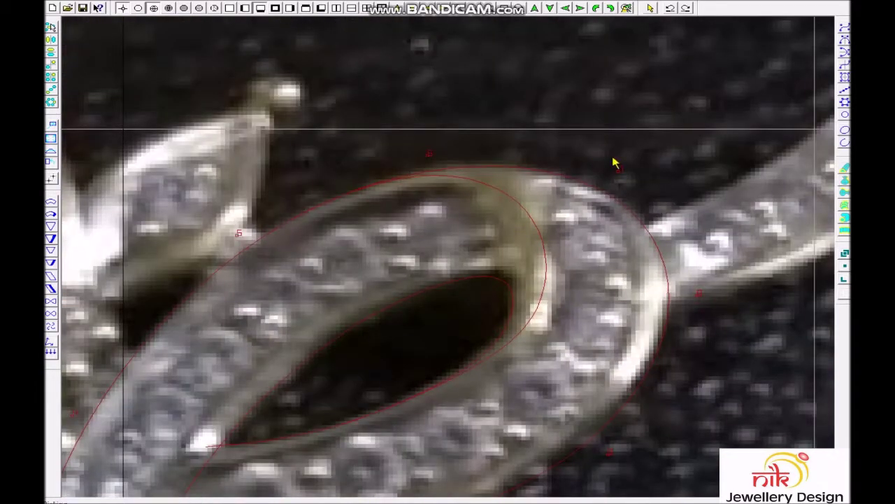
pyautogui.scroll(-2, 613, 163)
pyautogui.scroll(1, 545, 362)
pyautogui.scroll(1, 558, 315)
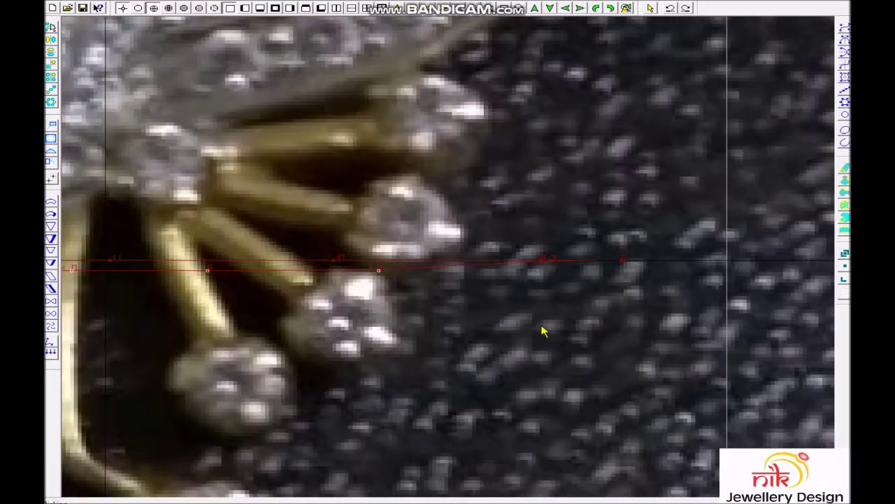
pyautogui.scroll(-1, 563, 314)
pyautogui.scroll(1, 580, 206)
pyautogui.scroll(1, 536, 314)
pyautogui.scroll(-1, 543, 311)
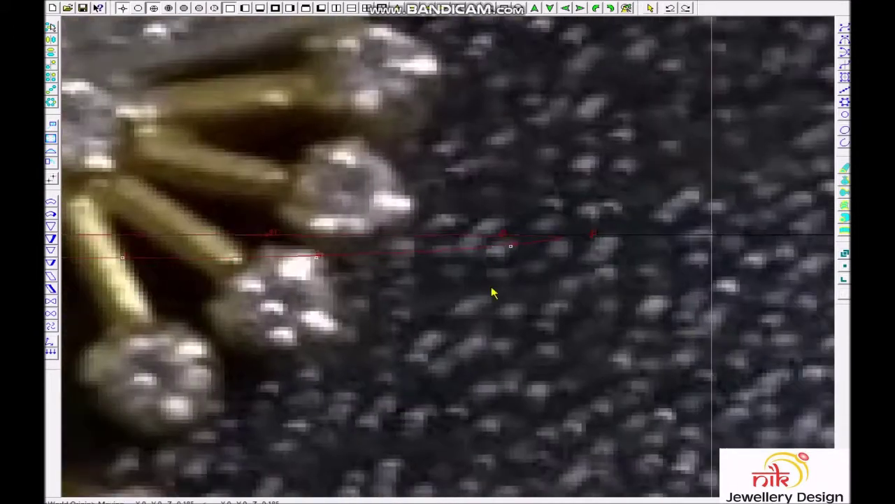
pyautogui.scroll(-1, 543, 242)
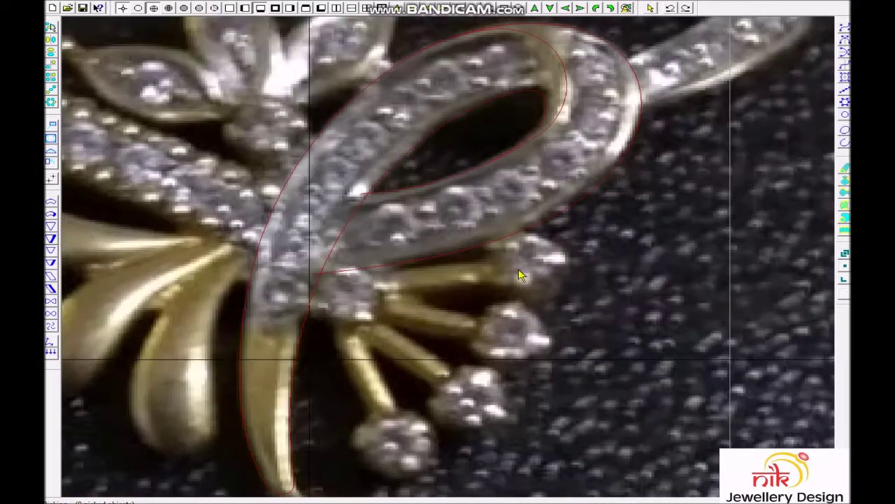
pyautogui.scroll(1, 488, 271)
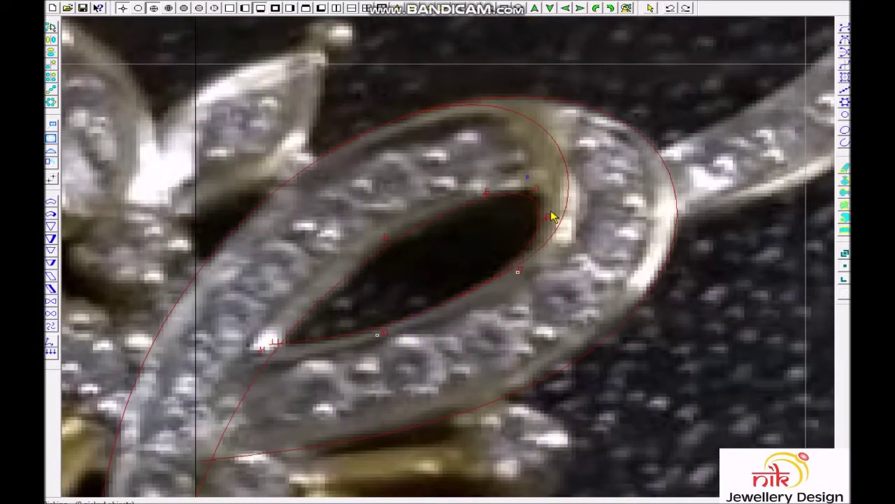
pyautogui.scroll(1, 532, 188)
pyautogui.scroll(1, 504, 265)
pyautogui.moveTo(578, 239)
pyautogui.mouseDown()
pyautogui.moveTo(540, 262)
pyautogui.moveTo(540, 253)
pyautogui.mouseUp()
pyautogui.moveTo(485, 274); pyautogui.dragTo(480, 297)
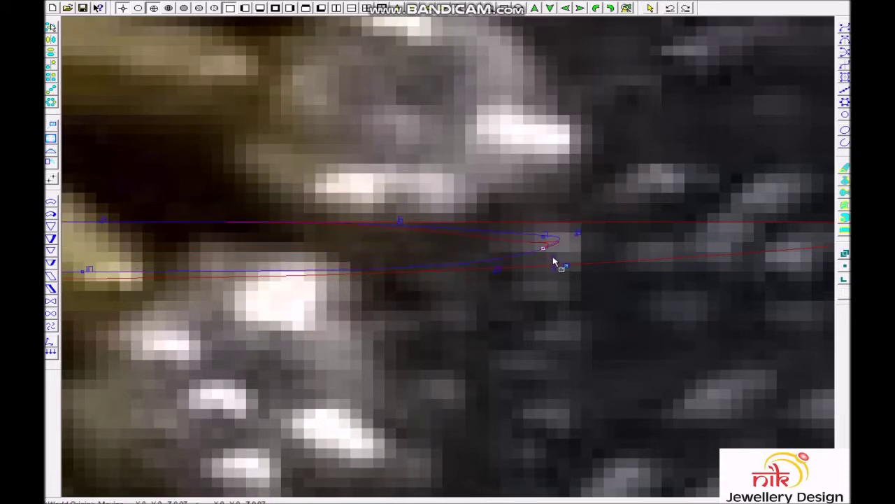
pyautogui.moveTo(571, 234); pyautogui.dragTo(587, 281)
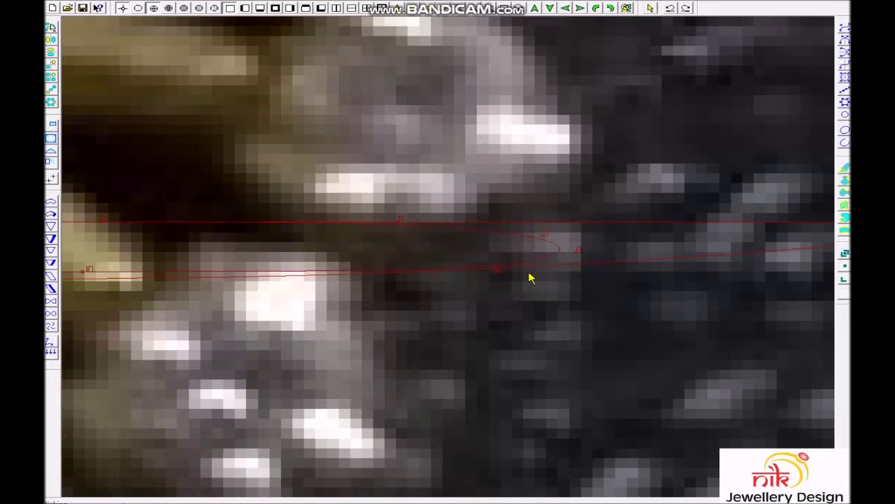
# Zoom in and out to check the loop curves' alignment with the photo.
pyautogui.scroll(-3, 532, 276)
pyautogui.scroll(-2, 376, 279)
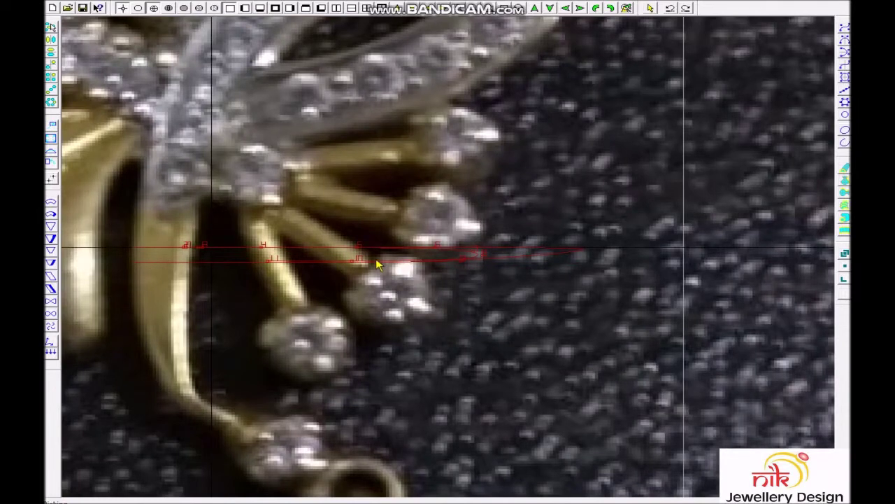
pyautogui.scroll(3, 375, 265)
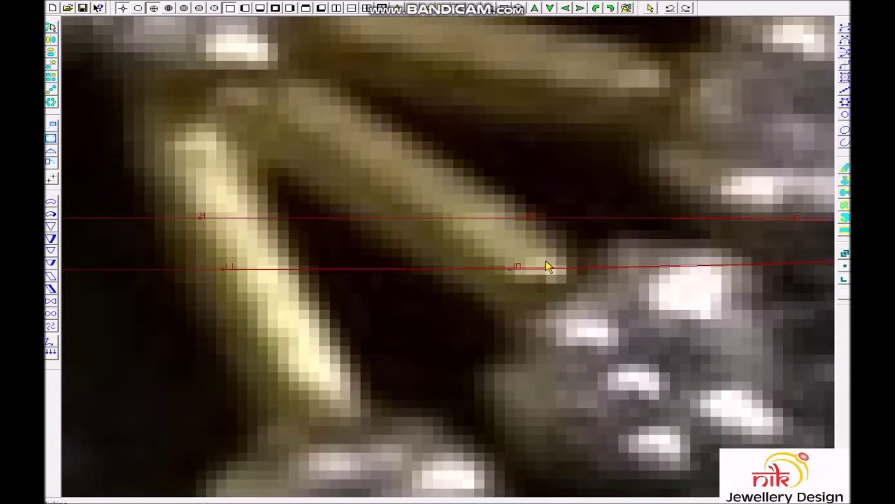
pyautogui.scroll(-2, 547, 266)
pyautogui.scroll(-2, 566, 254)
pyautogui.scroll(-1, 693, 206)
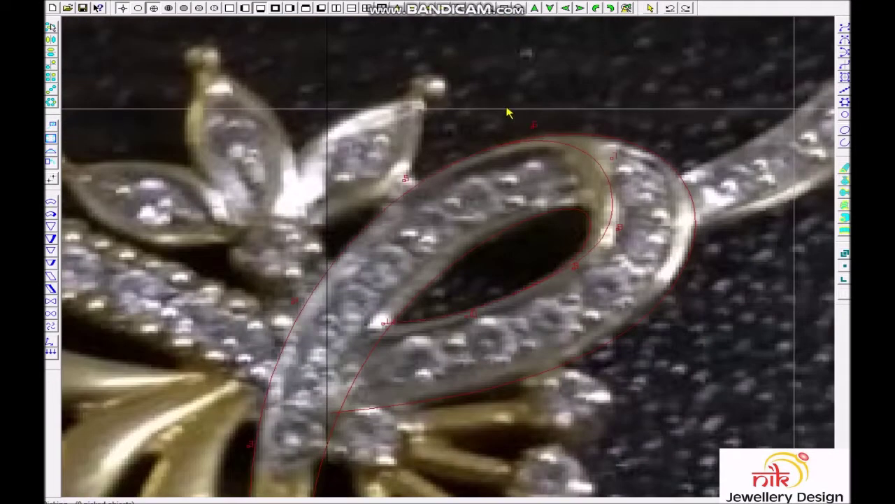
pyautogui.scroll(2, 599, 240)
pyautogui.scroll(2, 539, 256)
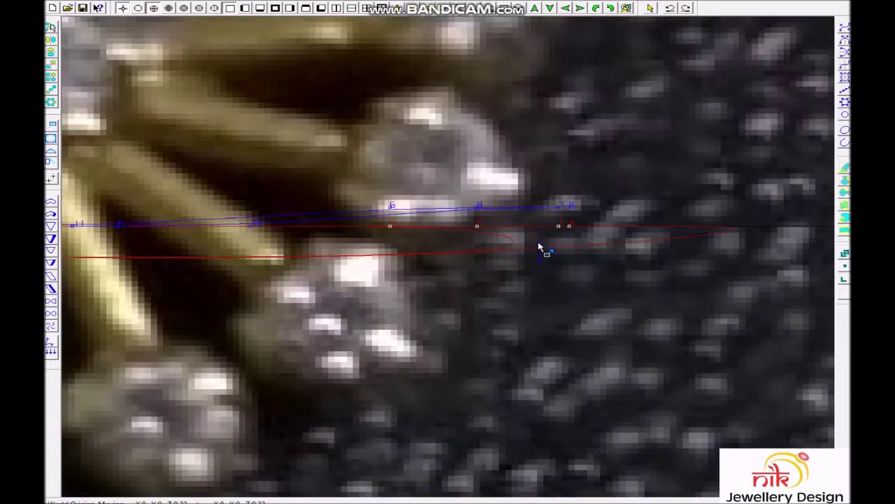
pyautogui.scroll(-3, 514, 314)
pyautogui.scroll(-2, 515, 308)
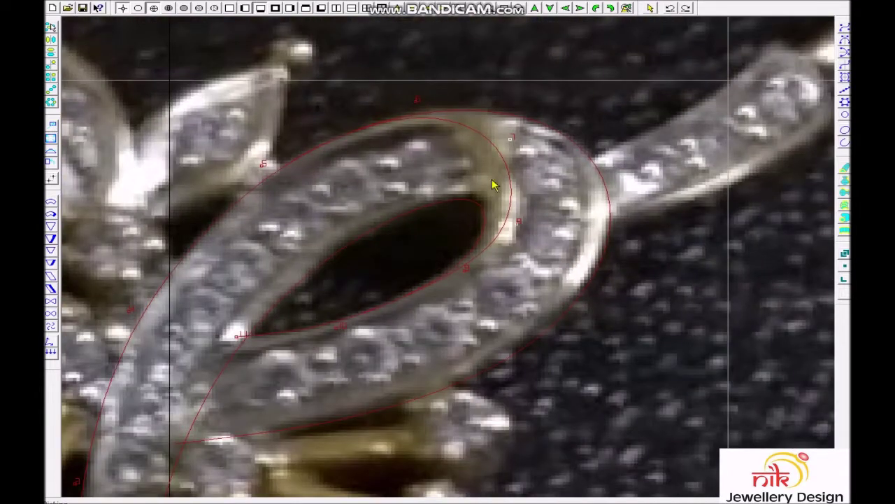
pyautogui.scroll(3, 511, 238)
pyautogui.scroll(2, 529, 322)
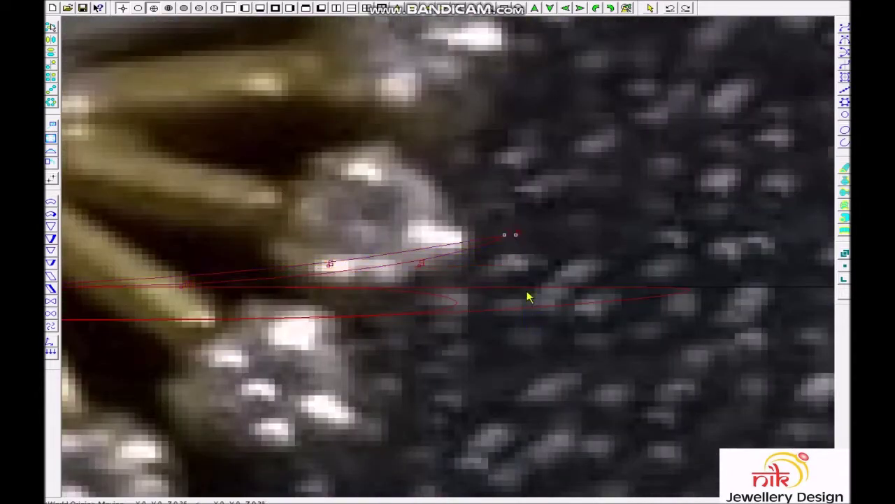
pyautogui.scroll(-3, 519, 257)
pyautogui.scroll(-2, 521, 230)
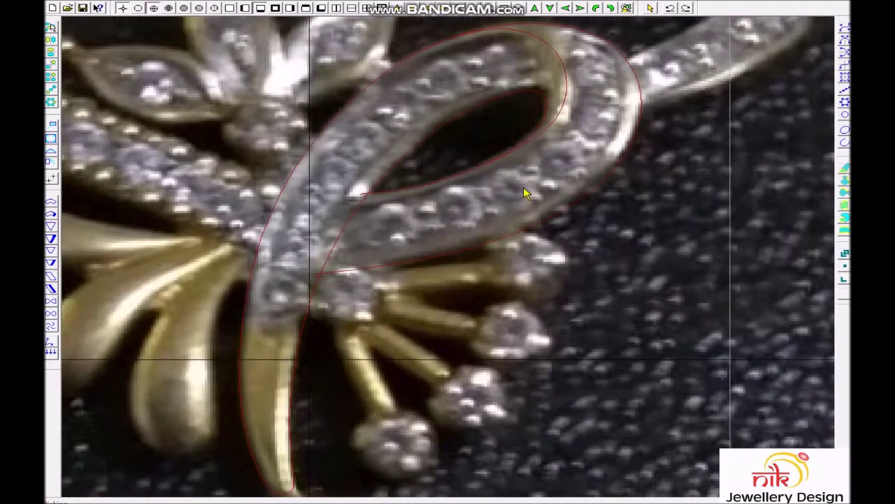
pyautogui.scroll(-2, 523, 190)
pyautogui.scroll(2, 598, 215)
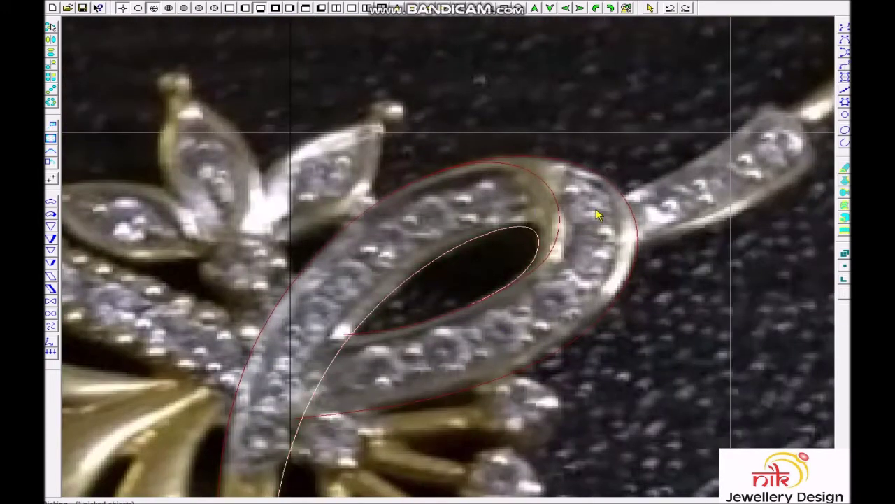
pyautogui.scroll(3, 539, 249)
# Extend the white profile curve with Extend Number 2 at 0.1 spacing, then repeat and confirm.
pyautogui.click(537, 255)
pyautogui.click(530, 264)
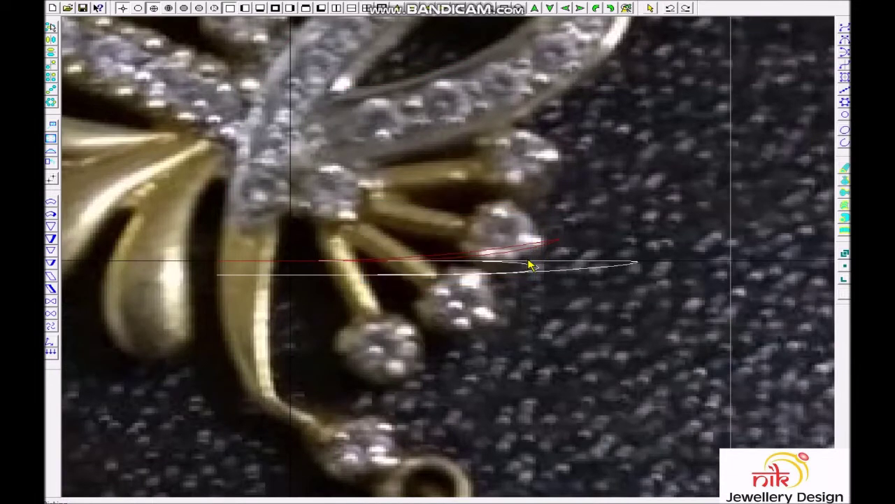
pyautogui.rightClick(511, 306)
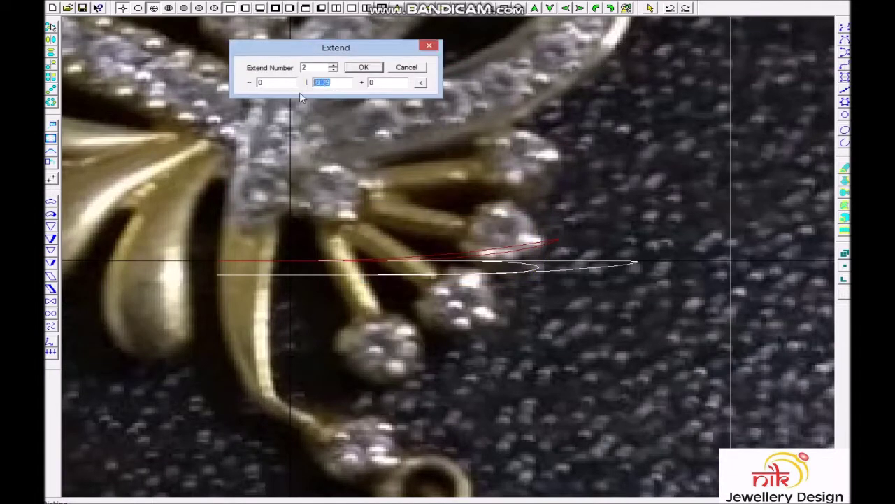
pyautogui.write('0.1')
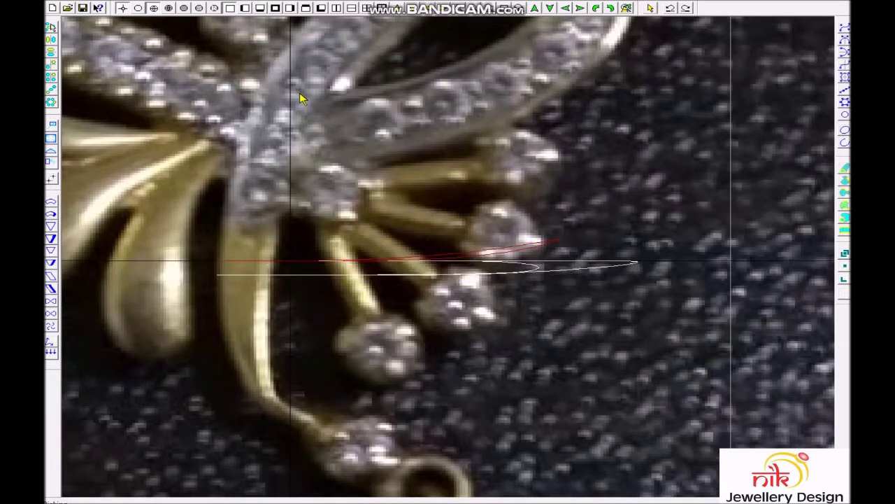
pyautogui.click(361, 70)
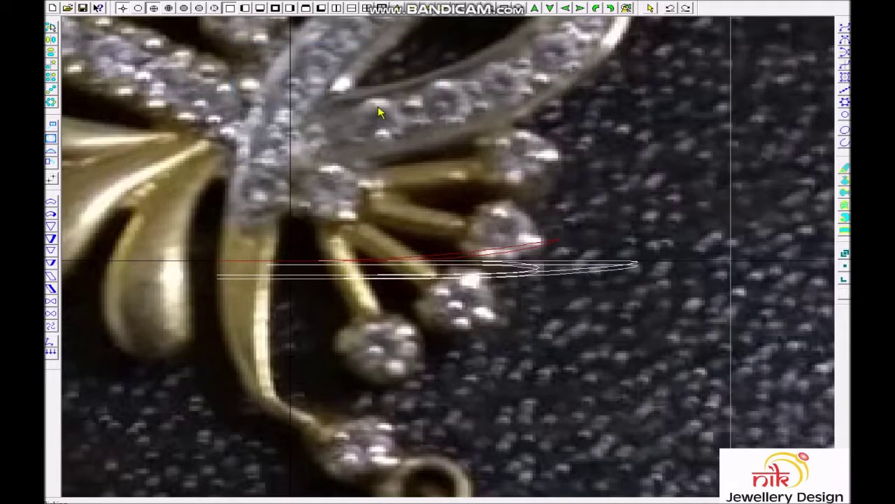
pyautogui.rightClick(344, 105)
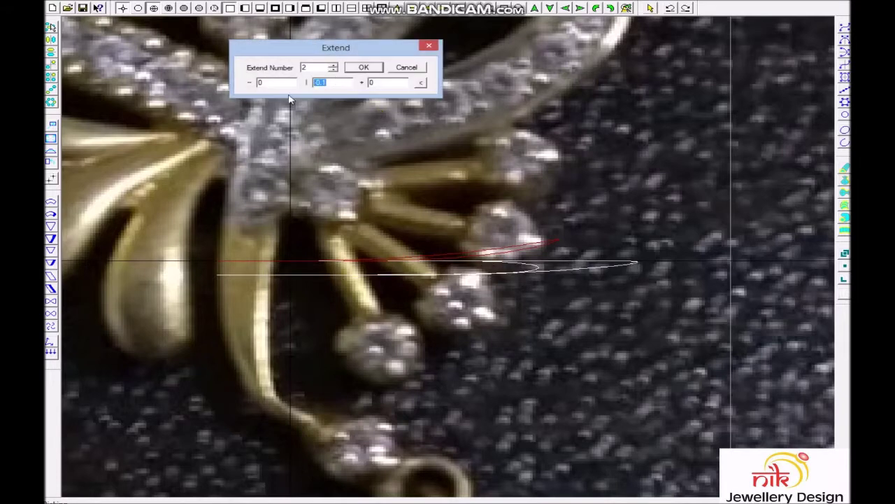
pyautogui.press('Return')
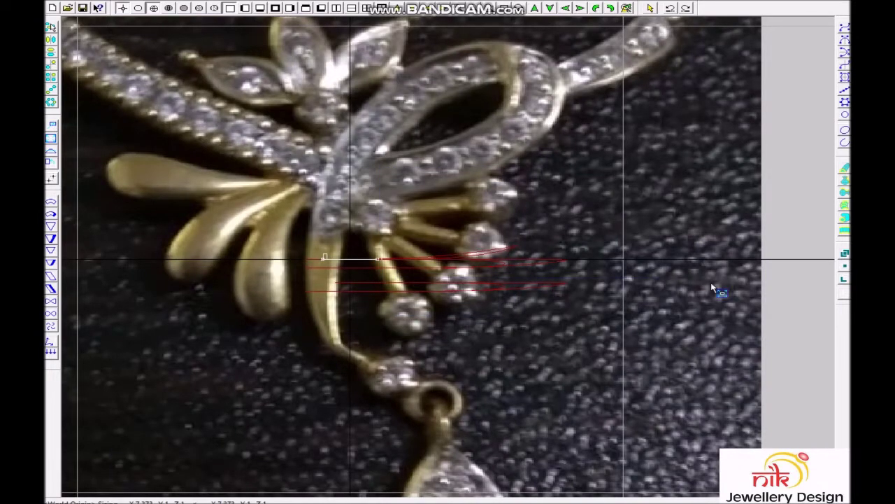
# Offset the curve and confirm the offset distance.
pyautogui.scroll(2, 620, 296)
pyautogui.click(570, 386)
pyautogui.press('Return')
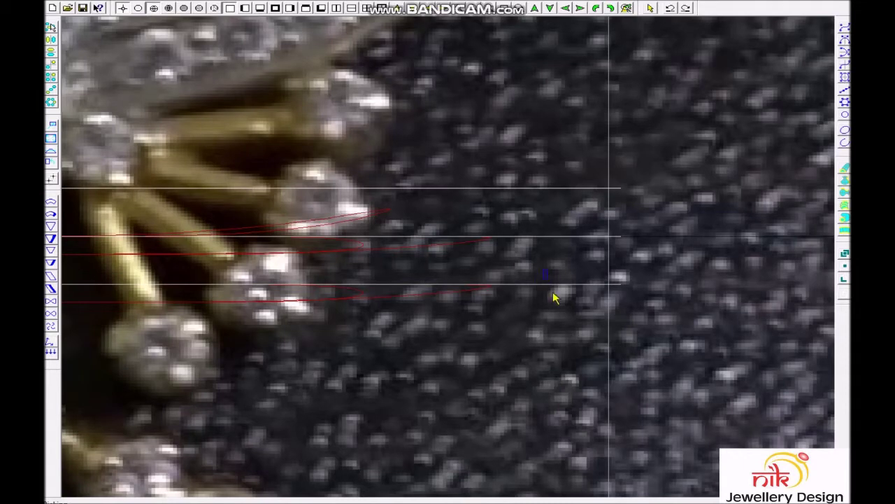
# Project-map the lower curve onto its base beside the prongs.
pyautogui.scroll(-2, 555, 295)
pyautogui.click(546, 288)
pyautogui.rightClick(547, 274)
pyautogui.click(513, 277)
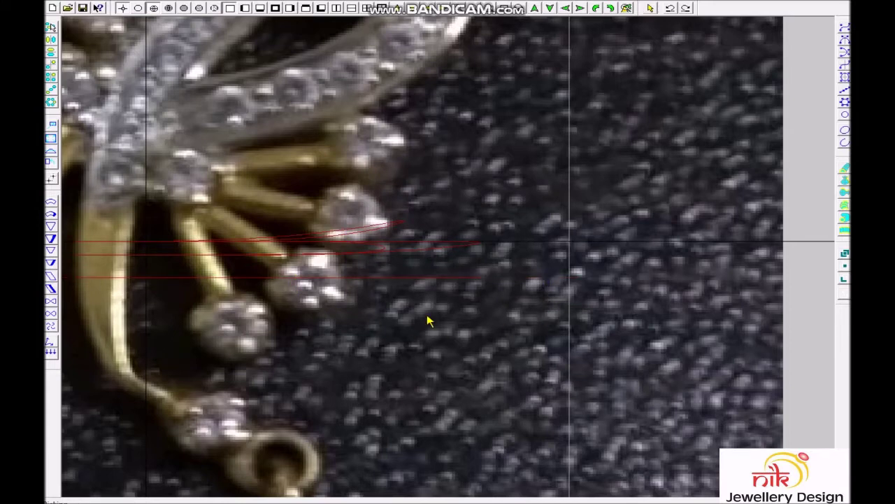
pyautogui.scroll(-2, 430, 320)
pyautogui.scroll(2, 480, 270)
# Copy the picked curves to the hidden layer.
pyautogui.click(533, 360)
pyautogui.click(504, 266)
pyautogui.scroll(2, 504, 261)
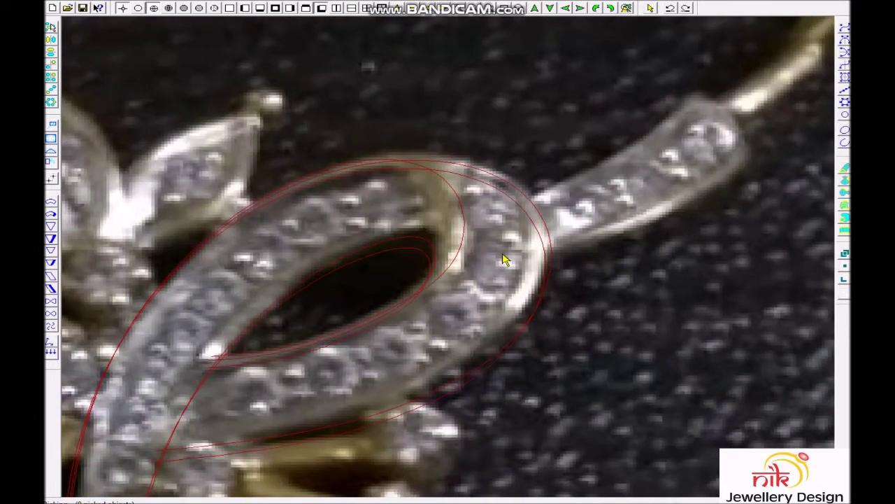
# Loft a surface through the ten loop section curves in order.
pyautogui.click(491, 170)
pyautogui.click(471, 176)
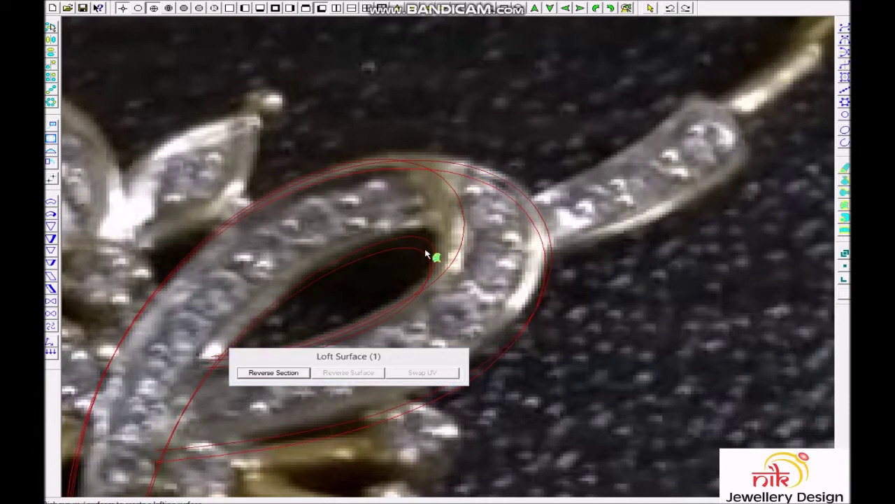
pyautogui.click(413, 256)
pyautogui.click(410, 252)
pyautogui.click(402, 240)
pyautogui.click(466, 227)
pyautogui.click(470, 188)
pyautogui.click(493, 171)
pyautogui.click(507, 198)
pyautogui.click(503, 196)
pyautogui.rightClick(505, 203)
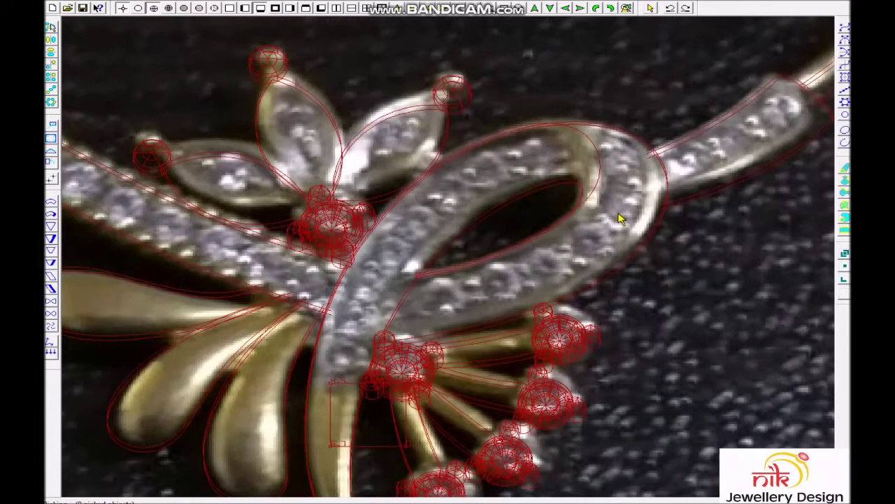
pyautogui.press('Escape')
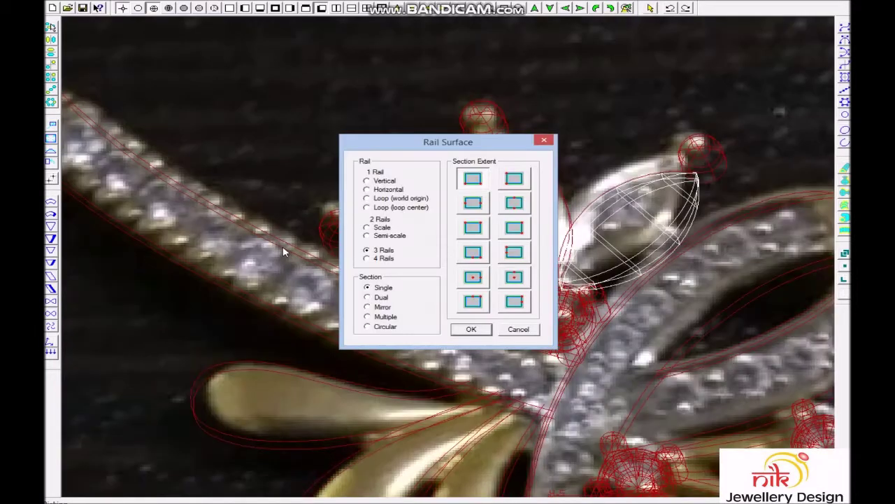
# Zoom out and hide the reference photo with F2, leaving the plain wireframe.
pyautogui.scroll(-1, 507, 410)
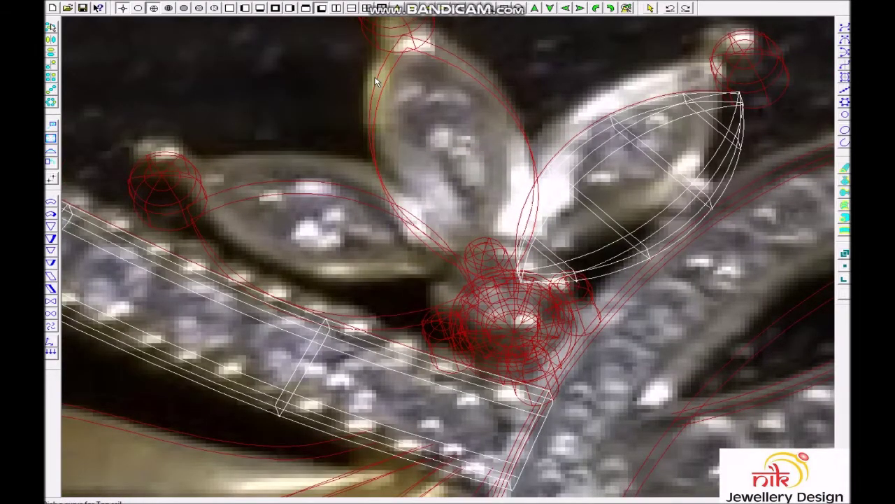
pyautogui.scroll(-2, 437, 260)
pyautogui.scroll(-2, 520, 474)
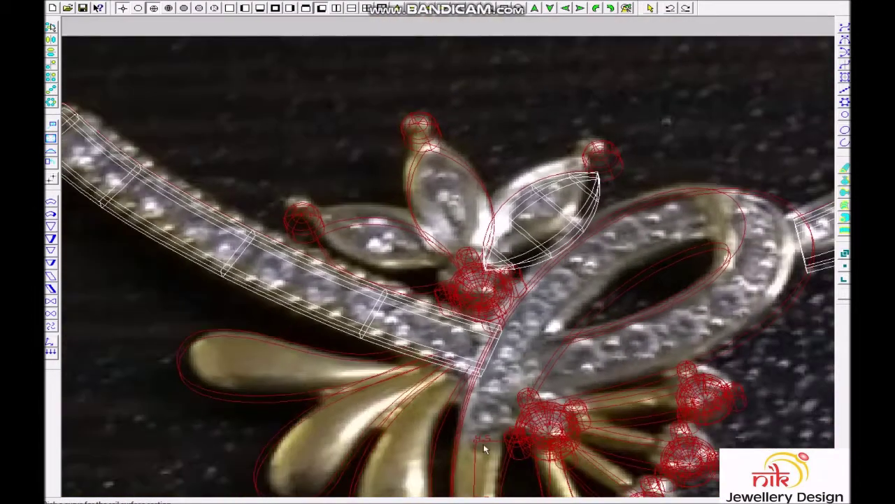
pyautogui.press('F2')
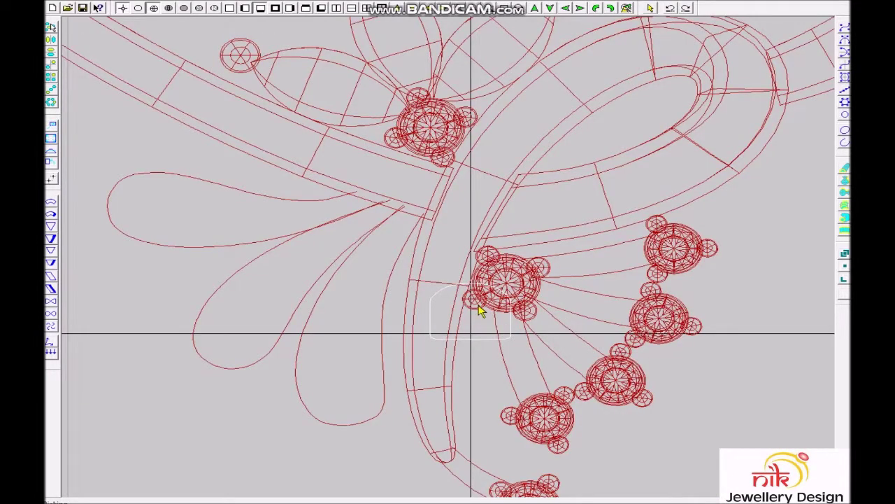
# Build 3-rail surfaces between the lower stone clusters and along the lower spoke.
pyautogui.scroll(-1, 480, 312)
pyautogui.scroll(2, 433, 455)
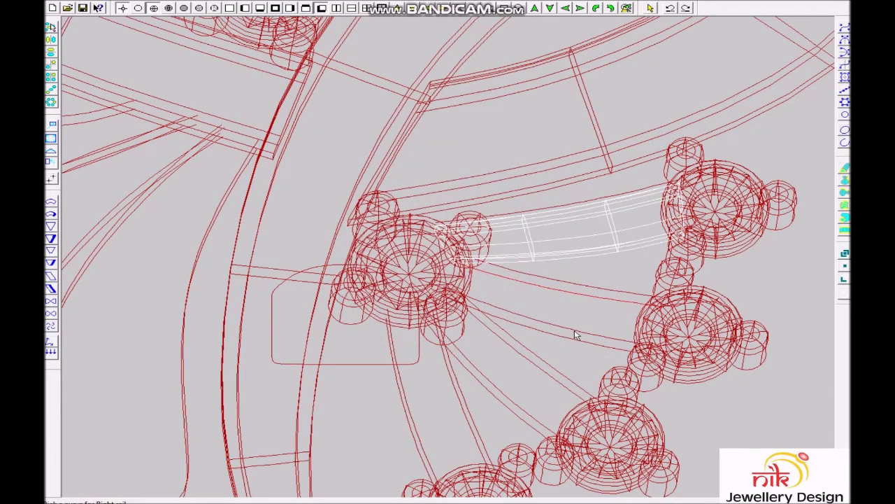
pyautogui.click(368, 364)
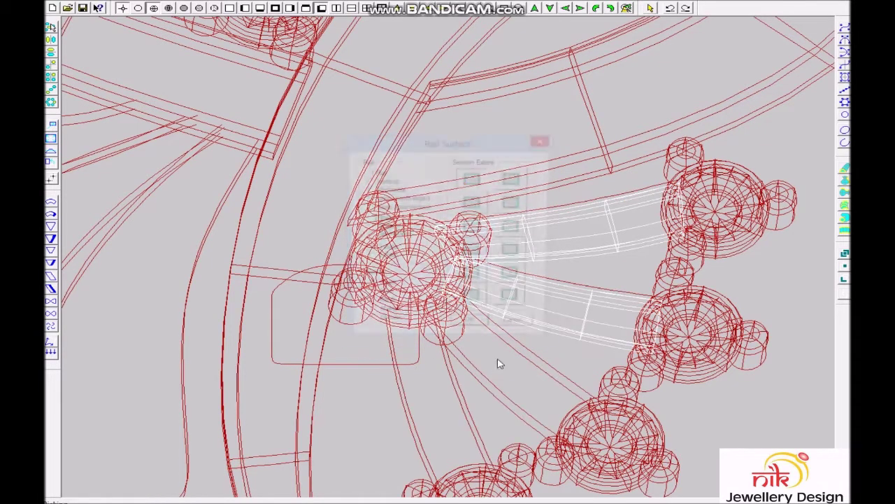
pyautogui.press('Return')
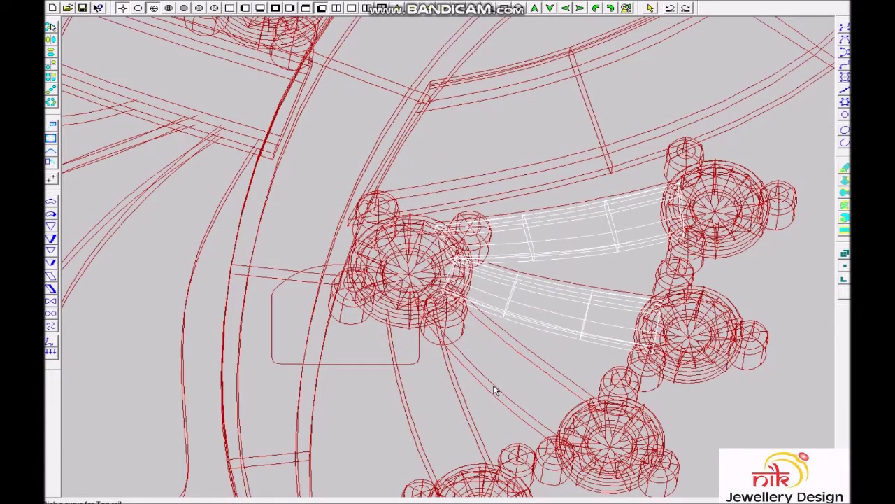
pyautogui.click(396, 369)
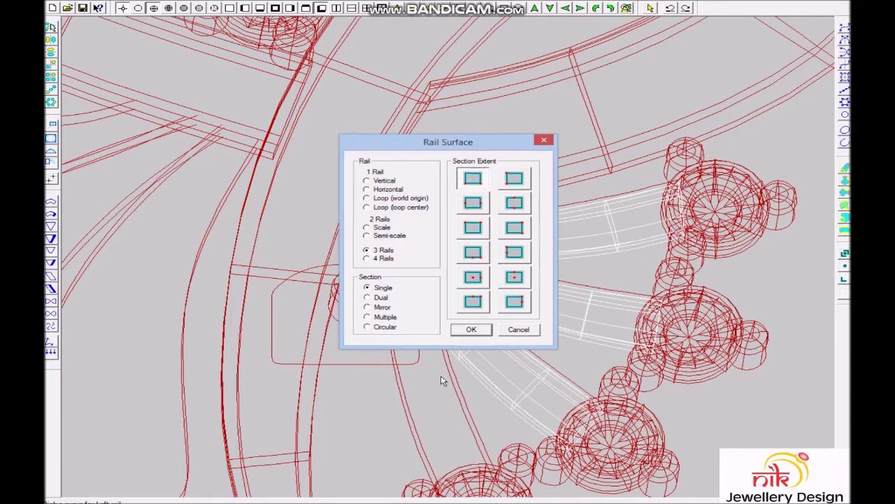
pyautogui.press('Return')
# Rotate the view and add 3-rail surfaces to the next petal and the left petal.
pyautogui.moveTo(424, 410); pyautogui.dragTo(474, 402)
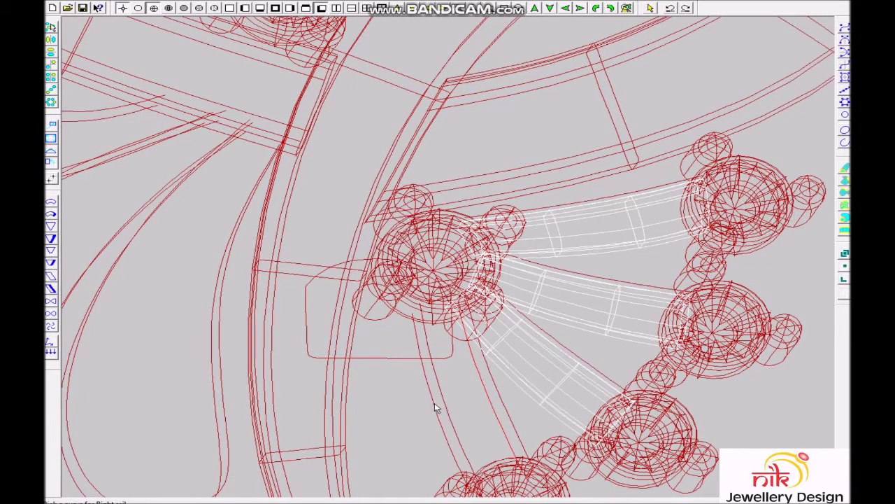
pyautogui.scroll(-2, 377, 349)
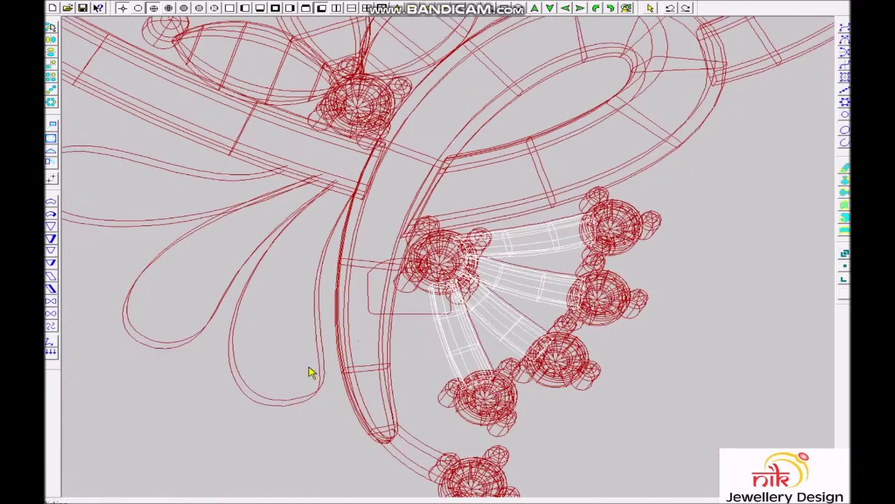
pyautogui.click(398, 332)
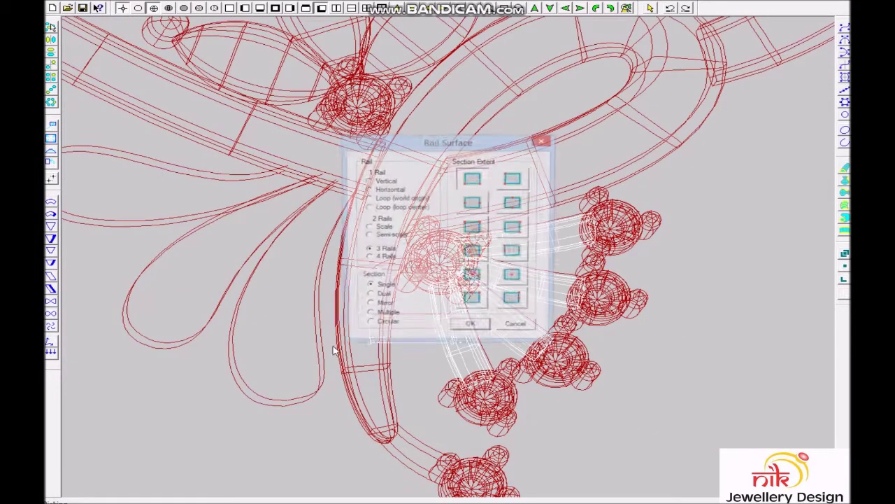
pyautogui.press('Return')
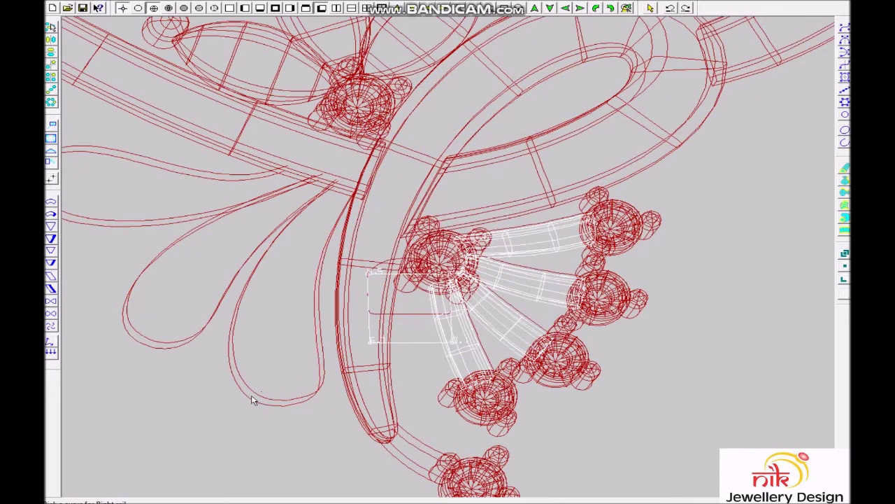
pyautogui.click(321, 347)
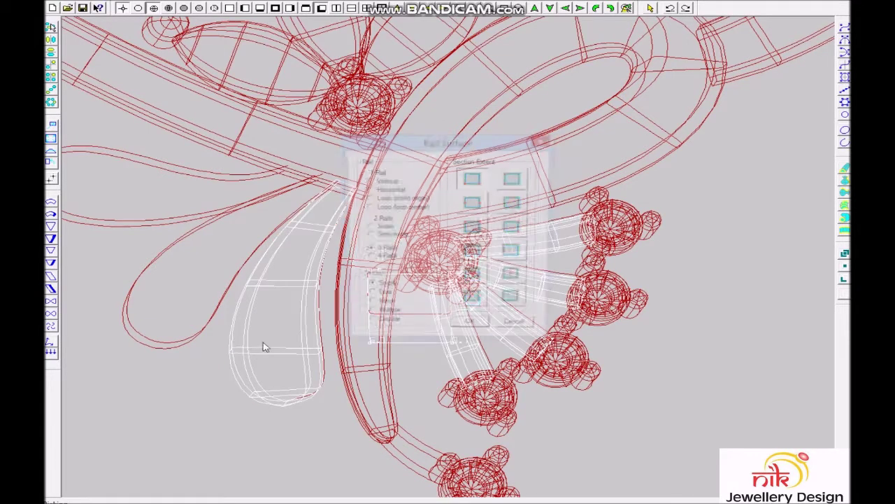
pyautogui.press('Return')
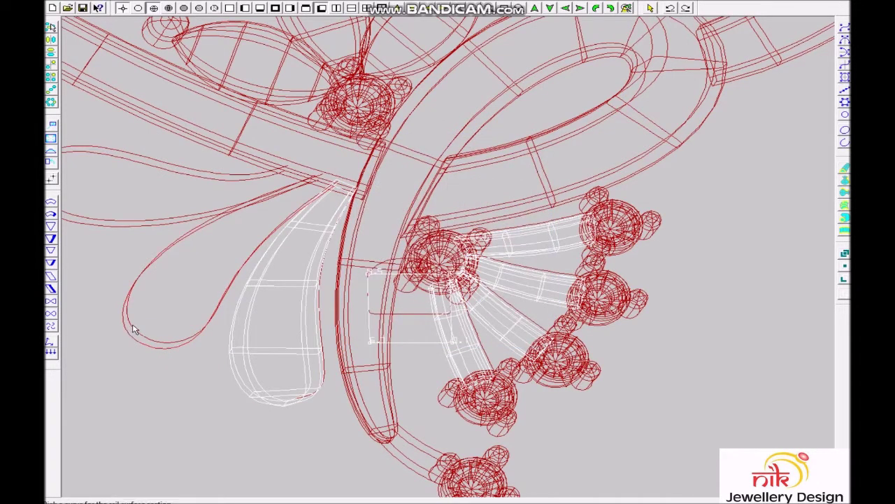
# Surface the outer petal and zoom out to the whole design.
pyautogui.scroll(-3, 411, 341)
pyautogui.scroll(5, 246, 333)
pyautogui.click(363, 202)
pyautogui.press('Return')
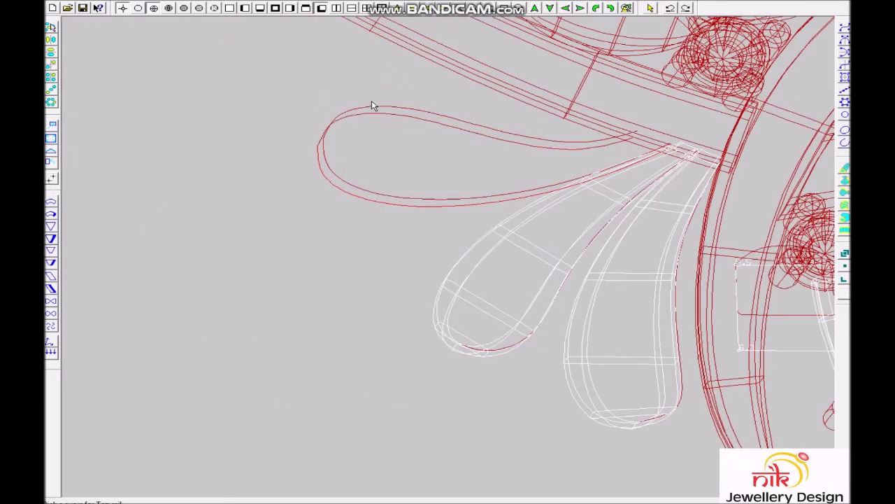
pyautogui.scroll(-3, 607, 273)
pyautogui.scroll(-3, 608, 273)
pyautogui.scroll(-1, 599, 256)
pyautogui.scroll(1, 595, 256)
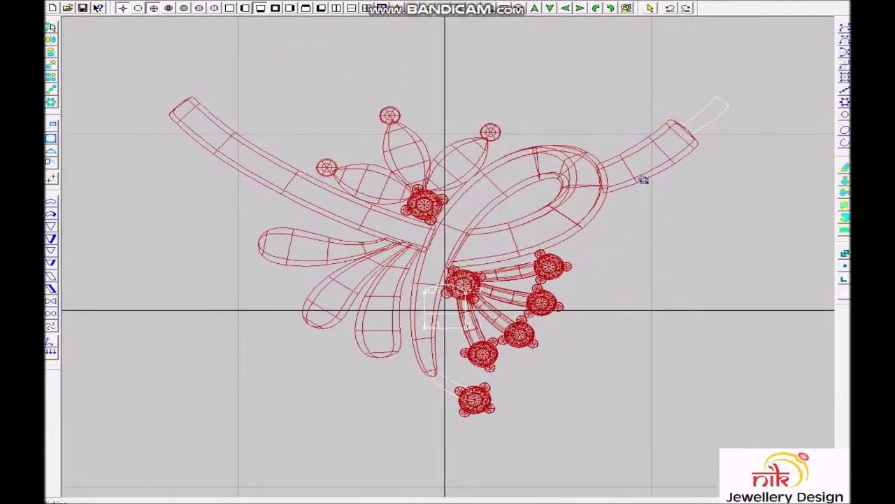
# Select the three drop petal surfaces and hide every other object in the pendant.
pyautogui.moveTo(647, 180); pyautogui.dragTo(552, 276, button='middle')
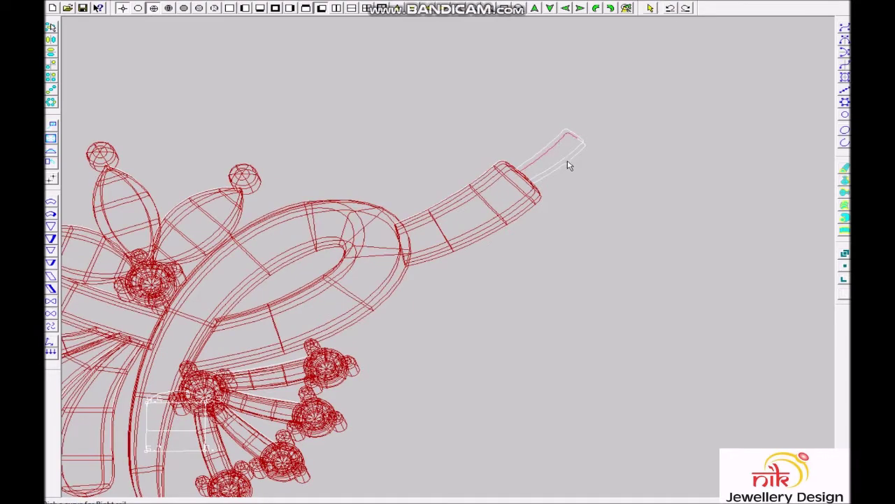
pyautogui.scroll(-1, 436, 241)
pyautogui.scroll(4, 248, 324)
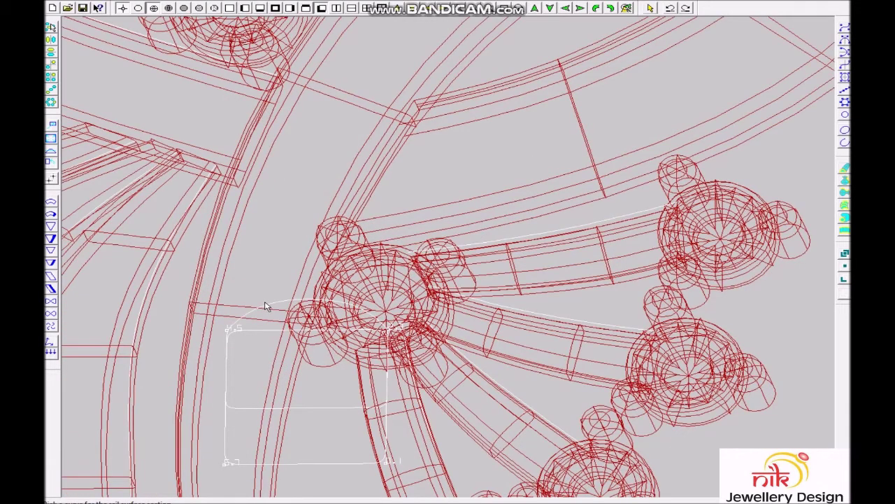
pyautogui.scroll(-3, 376, 280)
pyautogui.scroll(-2, 513, 226)
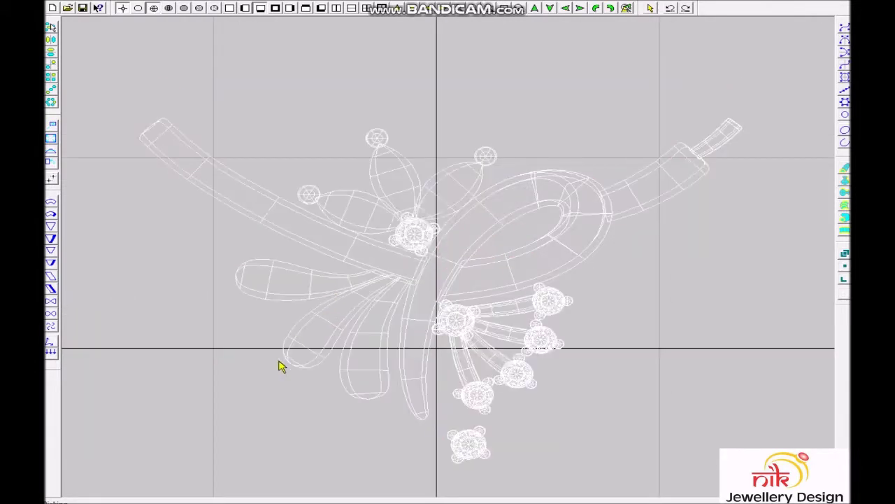
pyautogui.click(283, 360)
pyautogui.keyDown('shift'); pyautogui.click(361, 404); pyautogui.keyUp('shift')
pyautogui.scroll(3, 470, 324)
# Divide the three petal surfaces along the V-curve with dividing number 2.
pyautogui.rightClick(587, 213)
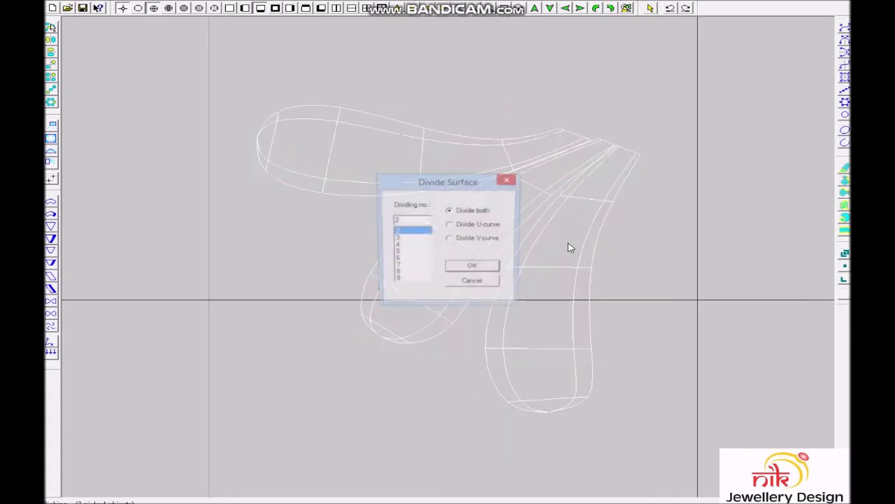
pyautogui.click(479, 270)
pyautogui.scroll(2, 360, 275)
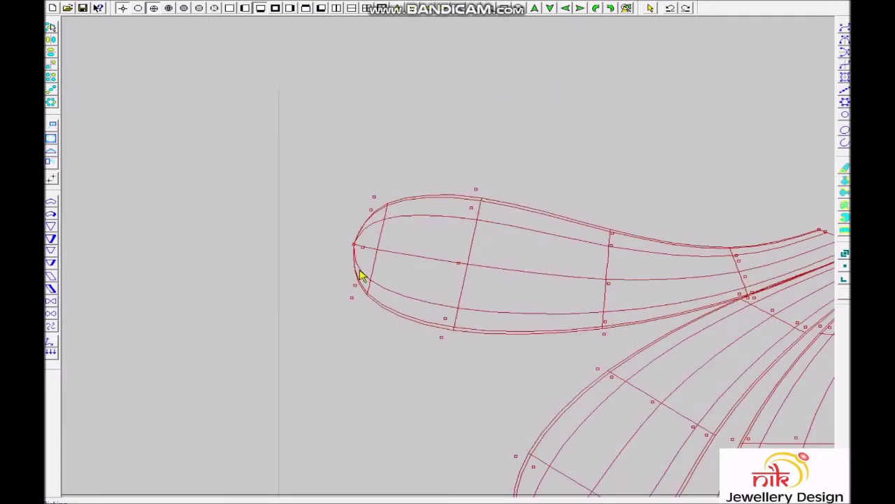
pyautogui.scroll(2, 360, 170)
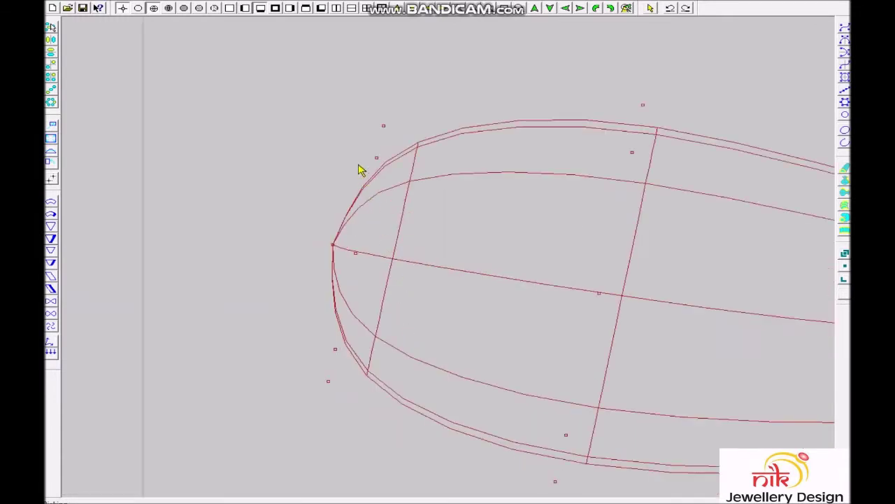
pyautogui.scroll(-2, 535, 230)
# Box-select control points on a drop petal.
pyautogui.moveTo(571, 188); pyautogui.dragTo(483, 372)
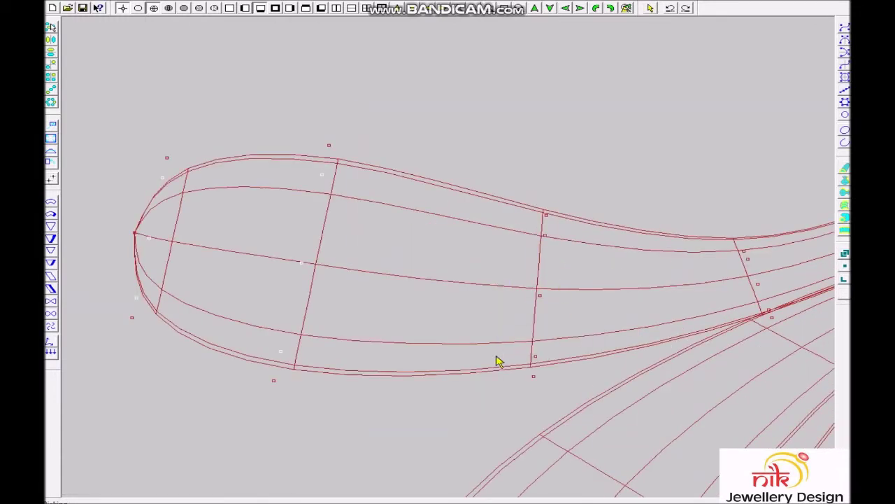
pyautogui.scroll(-2, 622, 254)
pyautogui.scroll(3, 546, 306)
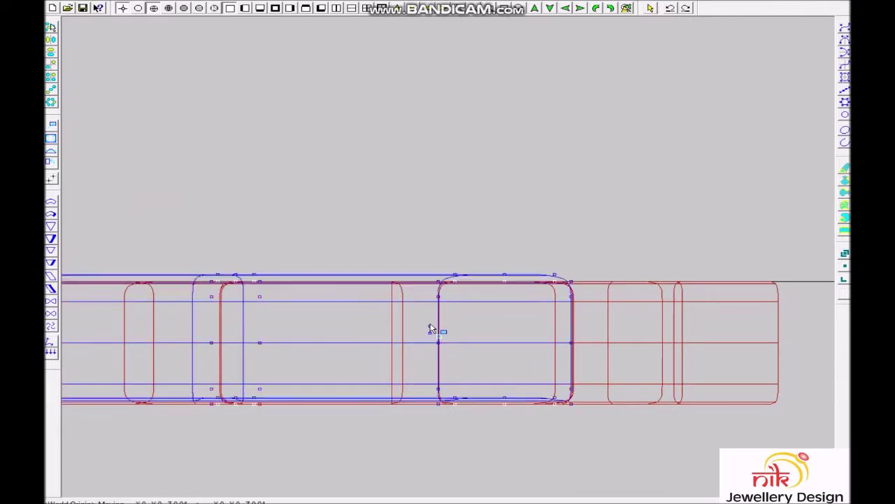
# Return to wireframe and select the first petal's control points in side view.
pyautogui.press('Escape')
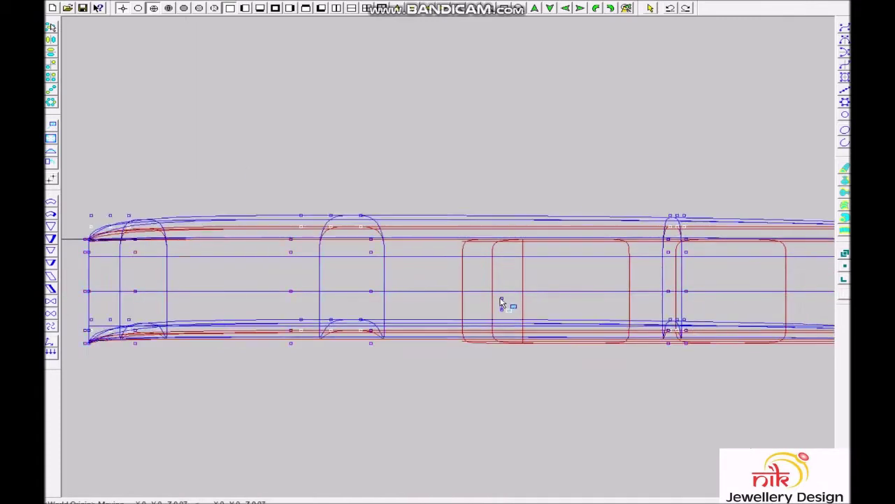
pyautogui.moveTo(426, 223); pyautogui.dragTo(322, 378)
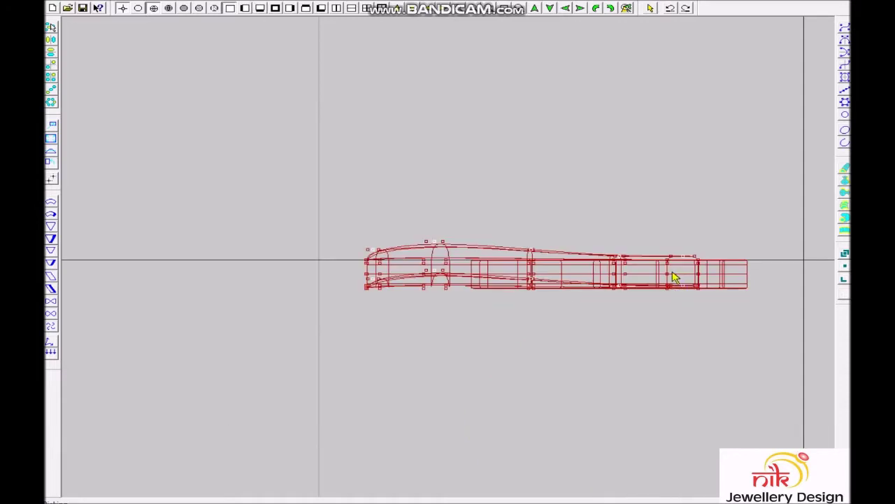
pyautogui.scroll(3, 675, 277)
pyautogui.moveTo(396, 219); pyautogui.dragTo(554, 320)
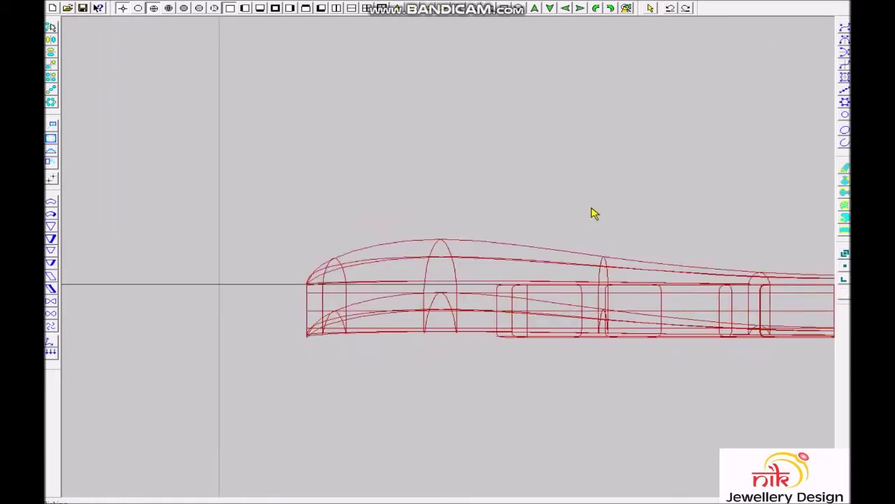
# Pick the lower-left petal's tip points where the three petals meet.
pyautogui.click(504, 422)
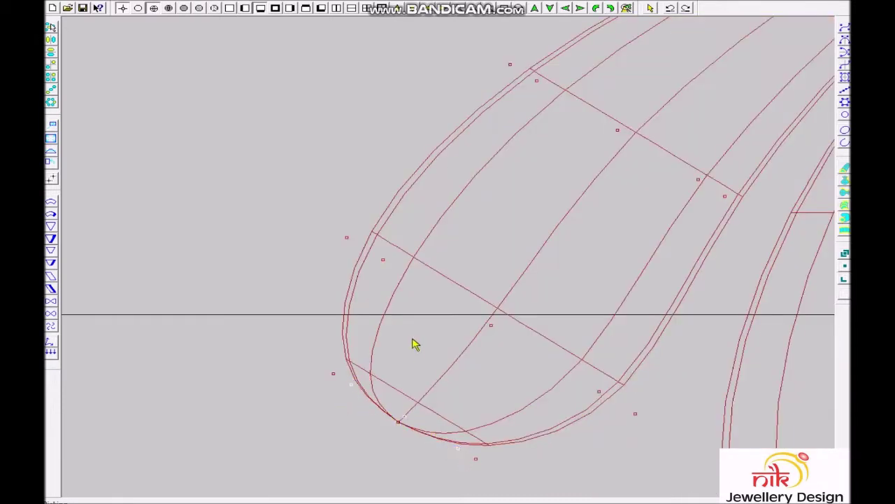
pyautogui.moveTo(557, 364); pyautogui.dragTo(595, 388)
pyautogui.moveTo(506, 123); pyautogui.dragTo(636, 215)
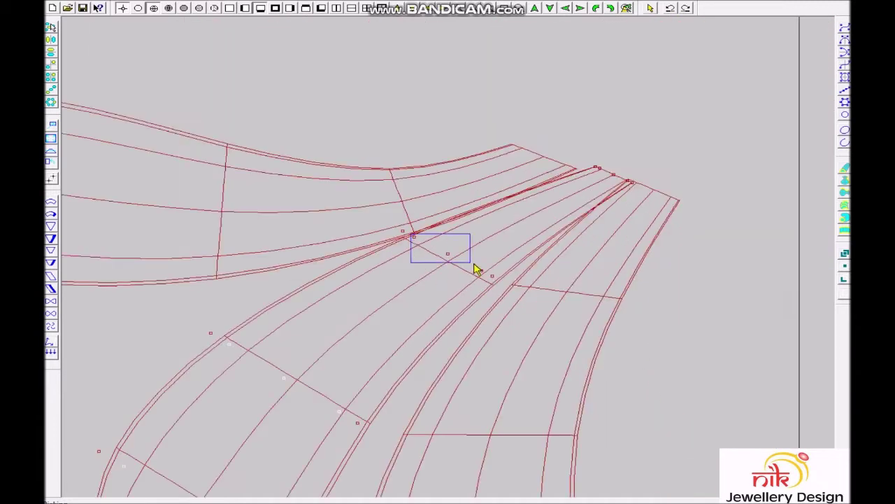
pyautogui.moveTo(561, 205); pyautogui.dragTo(586, 192, button='right')
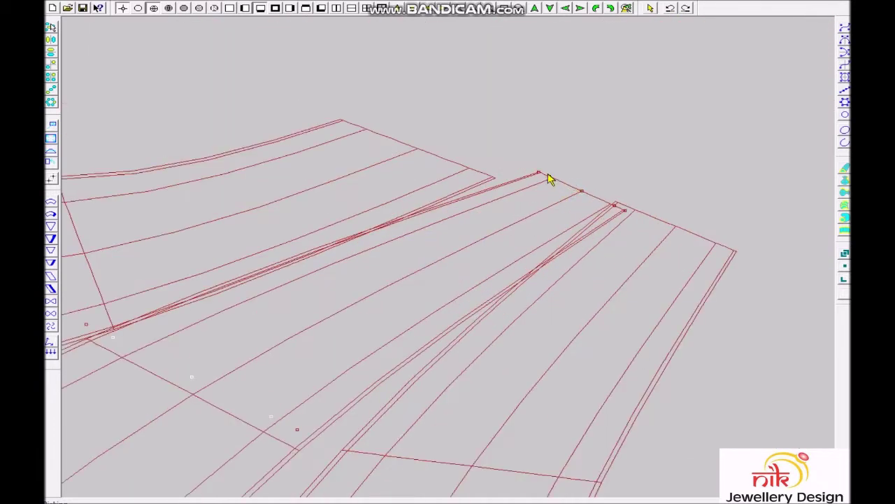
pyautogui.moveTo(608, 208); pyautogui.dragTo(608, 212)
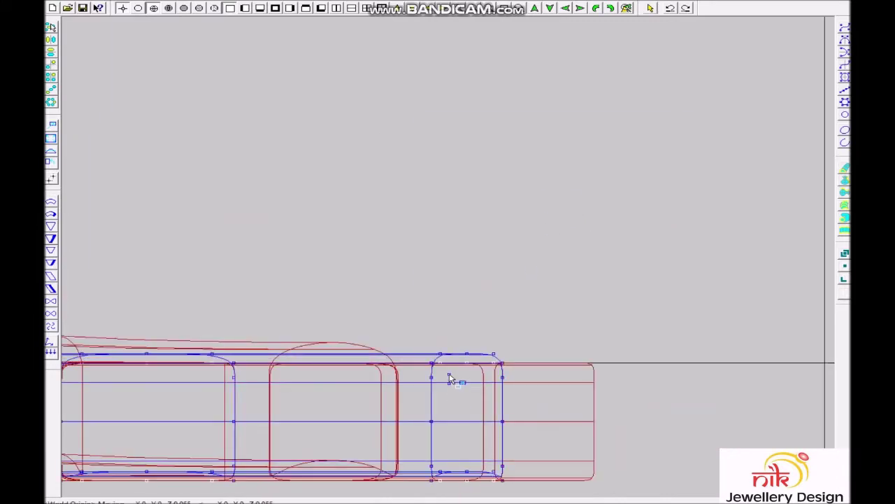
# Rotate to a side view of the petals and select control points to arch the profile.
pyautogui.moveTo(452, 374); pyautogui.dragTo(440, 198, button='right')
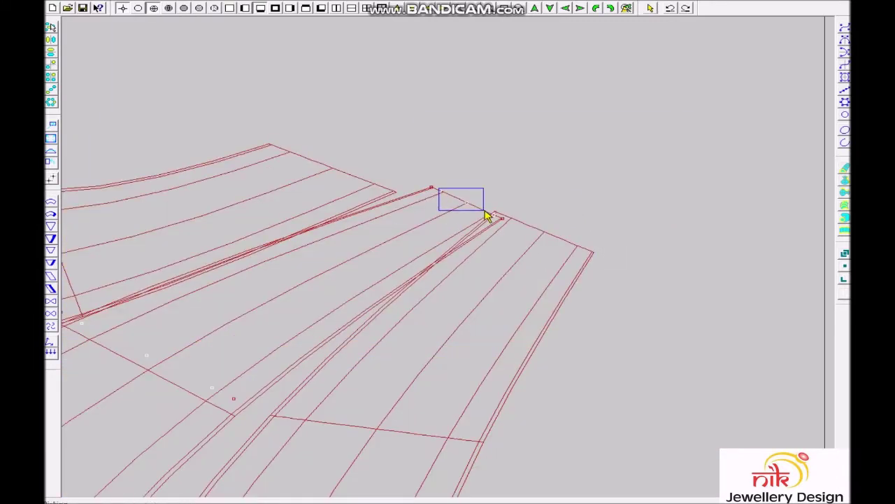
pyautogui.moveTo(496, 219); pyautogui.dragTo(425, 400, button='right')
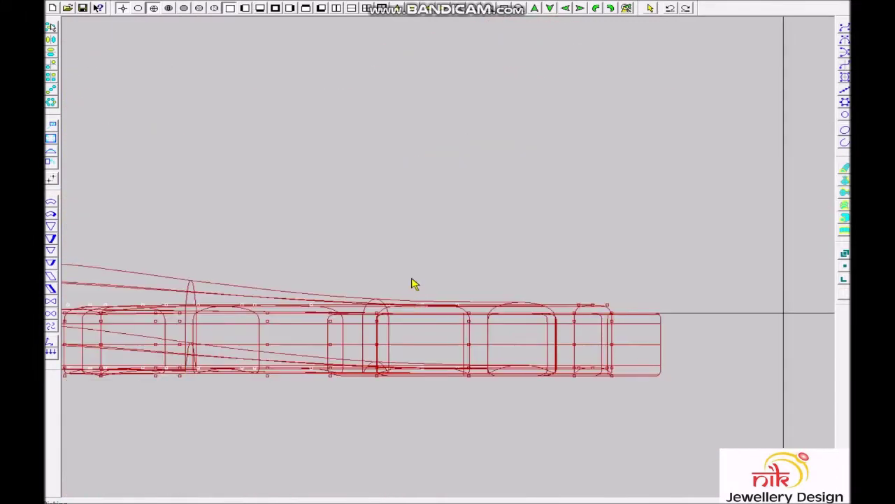
pyautogui.scroll(5, 424, 400)
pyautogui.moveTo(418, 229); pyautogui.dragTo(504, 286)
pyautogui.scroll(-5, 351, 372)
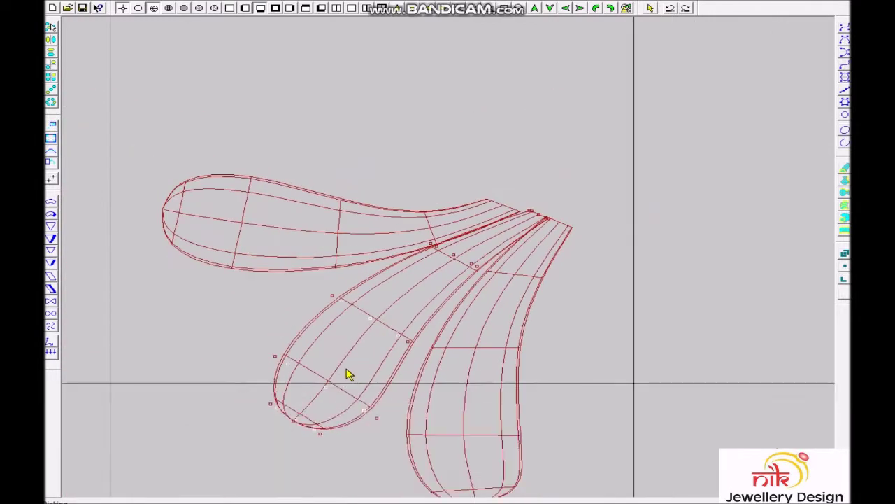
# Toggle between side and perspective views and pick the petal's curve points.
pyautogui.press('Home')
pyautogui.press('Home')
pyautogui.press('Home')
pyautogui.press('Home')
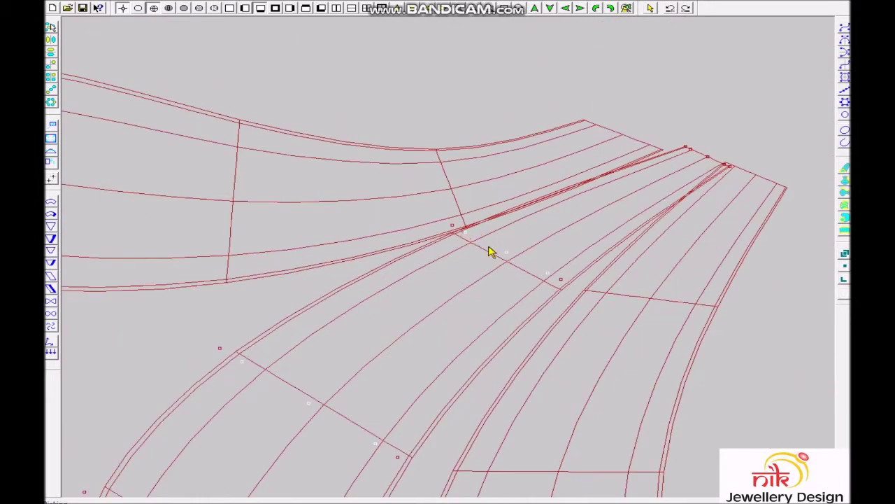
pyautogui.press('Home')
pyautogui.scroll(5, 342, 414)
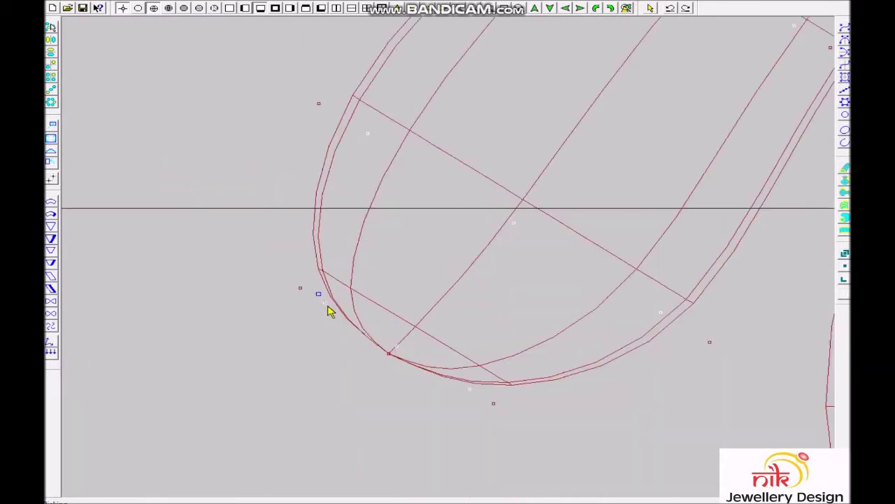
pyautogui.press('Home')
pyautogui.press('Home')
pyautogui.press('Home')
pyautogui.click(461, 308)
pyautogui.press('Home')
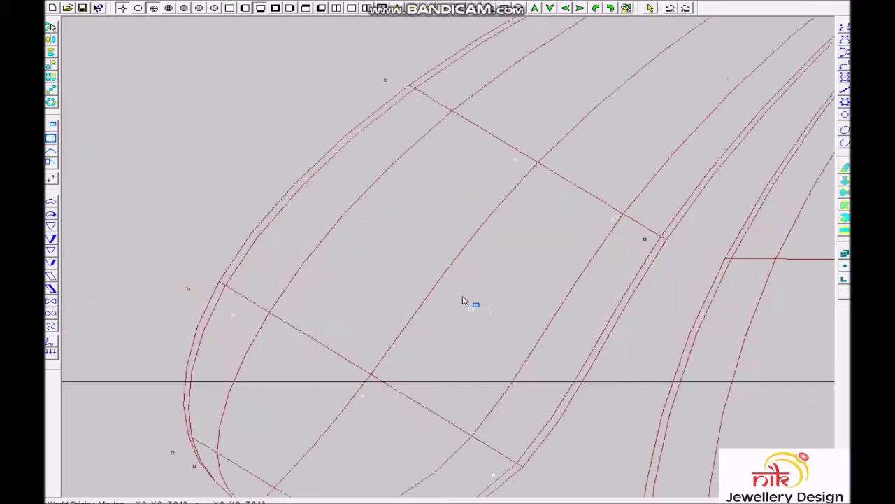
pyautogui.press('Home')
pyautogui.press('Home')
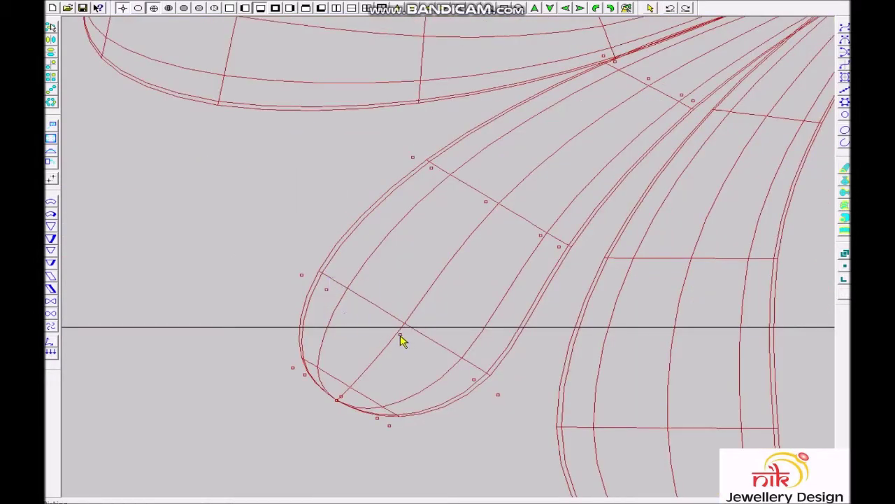
# Inspect the petal junction and lower petal tip from side and perspective views.
pyautogui.press('Home')
pyautogui.press('Home')
pyautogui.press('Home')
pyautogui.press('Home')
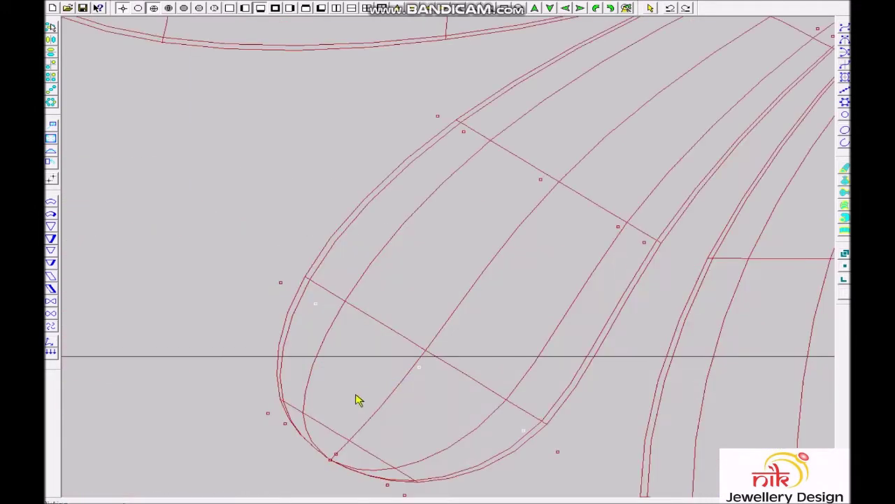
pyautogui.press('Home')
pyautogui.press('Home')
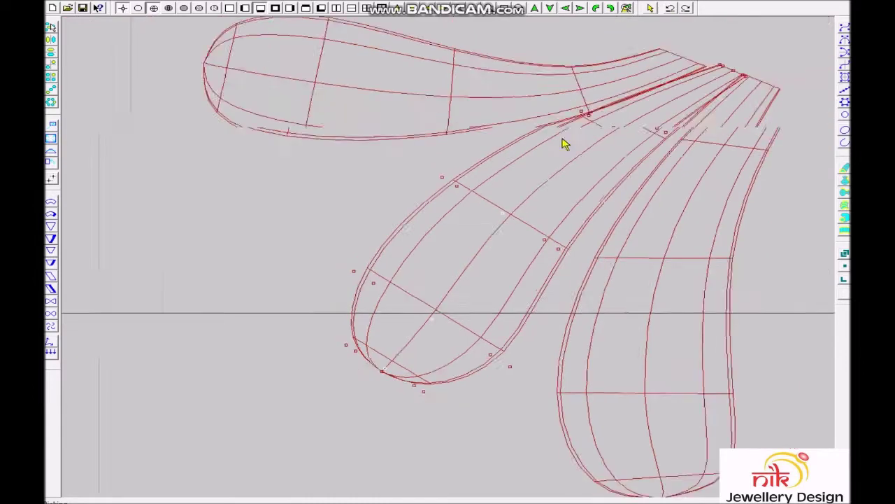
pyautogui.press('Home')
pyautogui.press('Home')
pyautogui.press('Home')
pyautogui.press('Home')
pyautogui.press('Home')
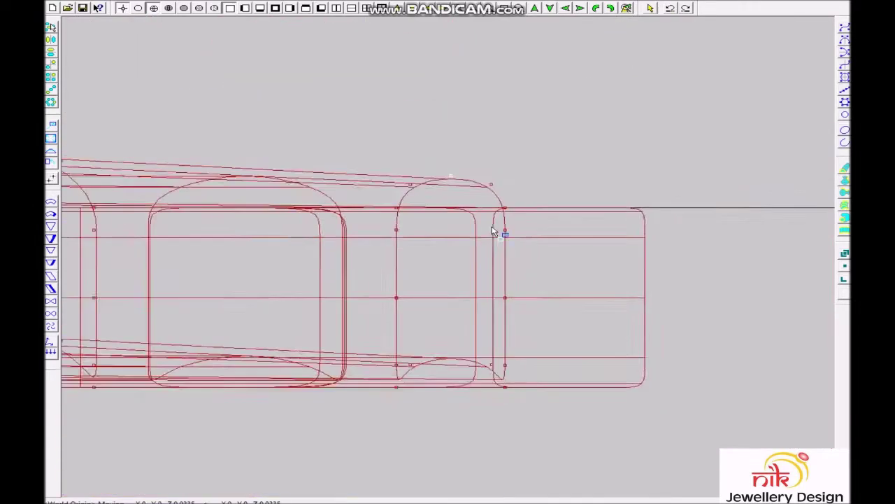
pyautogui.press('Home')
pyautogui.press('Home')
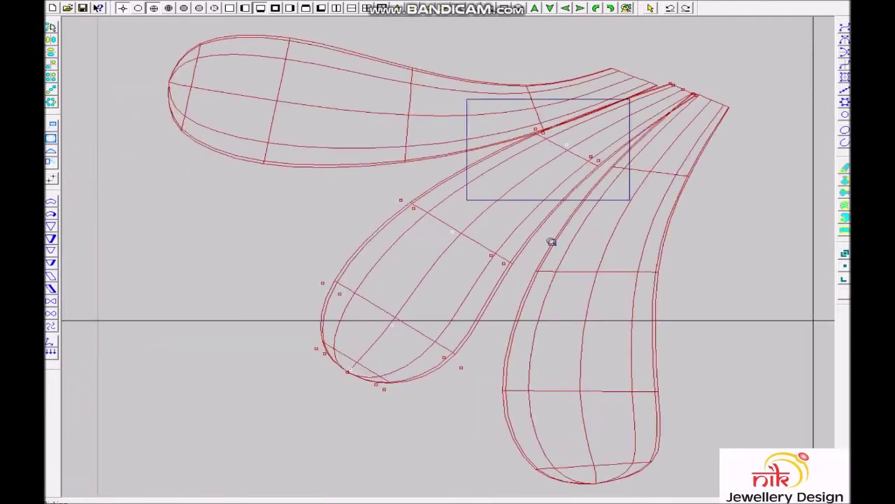
pyautogui.press('Home')
pyautogui.press('Home')
pyautogui.press('Home')
pyautogui.press('Home')
pyautogui.press('Home')
pyautogui.moveTo(242, 347); pyautogui.dragTo(380, 434)
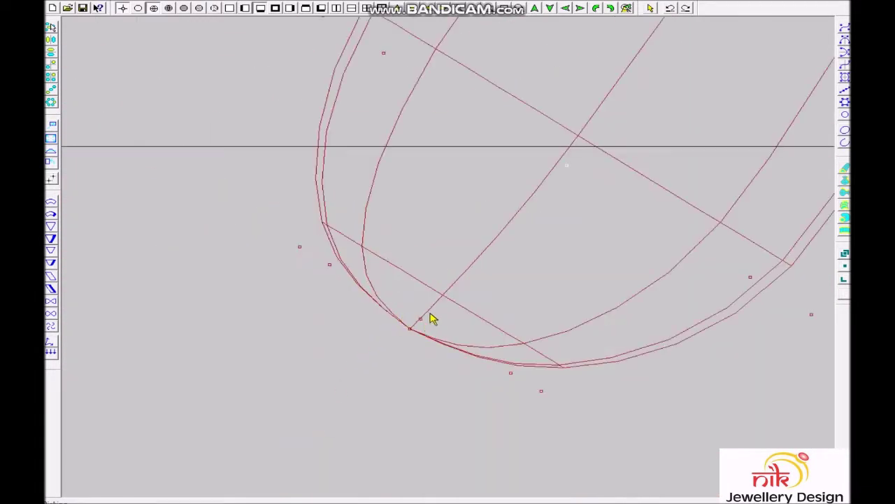
pyautogui.press('Home')
pyautogui.press('Home')
pyautogui.press('Home')
pyautogui.press('Home')
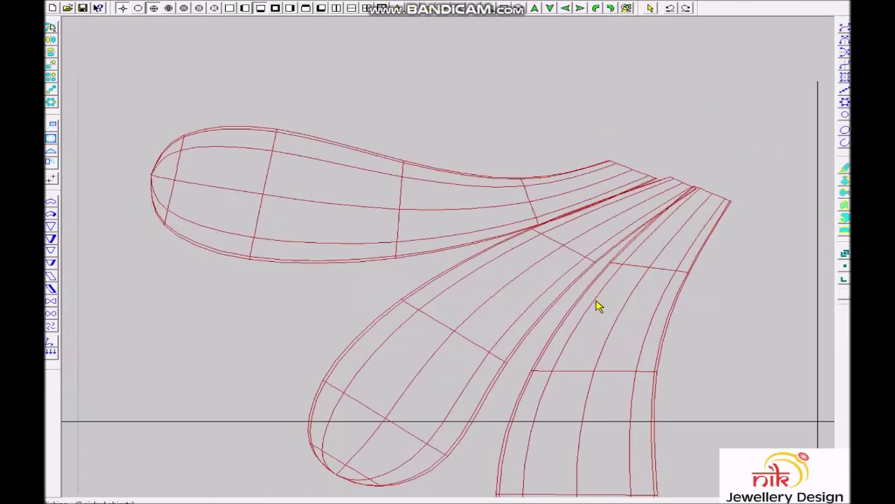
# Zoom into the lower petal's rounded tip and select its surface and control points.
pyautogui.moveTo(559, 189); pyautogui.dragTo(670, 270)
pyautogui.moveTo(473, 149); pyautogui.dragTo(625, 230)
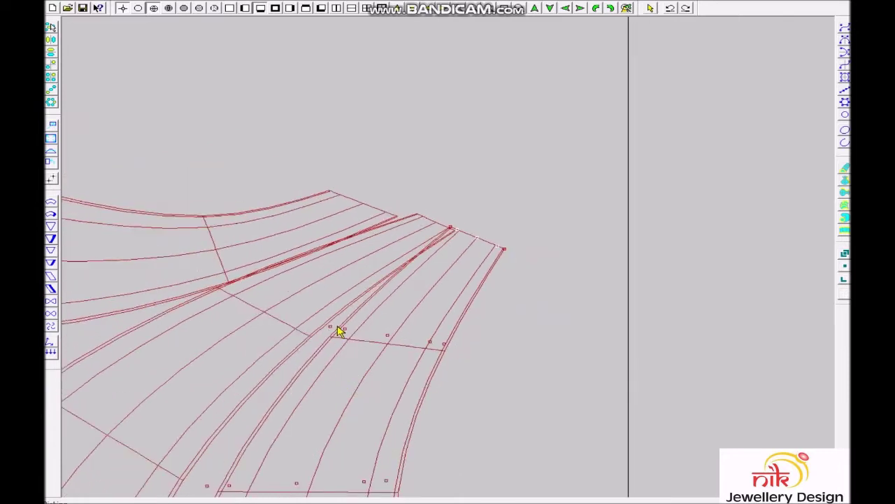
pyautogui.scroll(-3, 374, 386)
pyautogui.scroll(3, 384, 281)
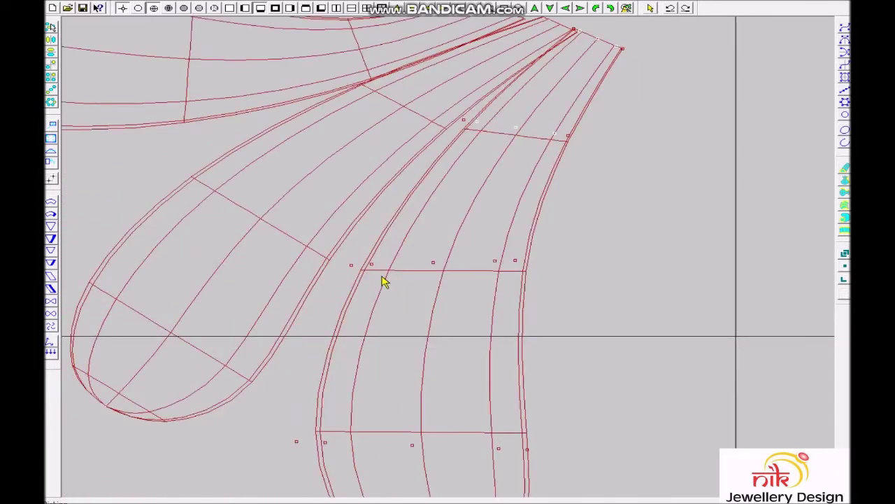
pyautogui.scroll(-2, 448, 364)
pyautogui.scroll(2, 407, 421)
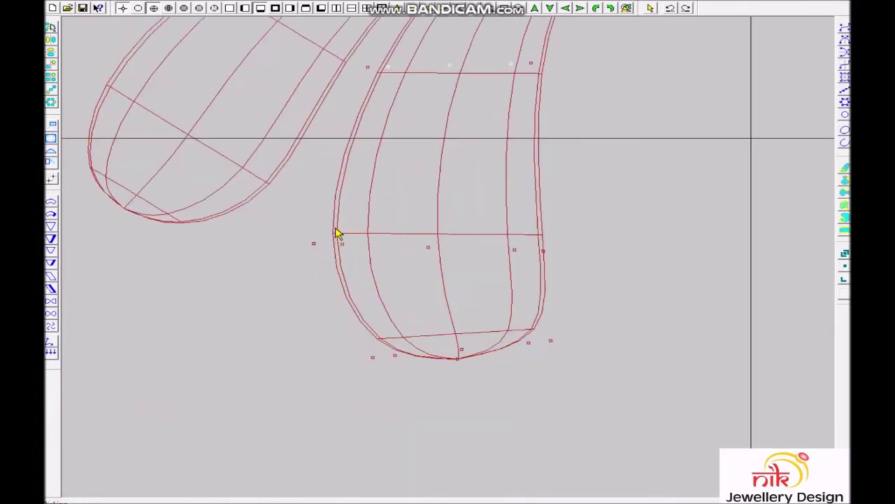
pyautogui.moveTo(336, 233); pyautogui.dragTo(522, 283)
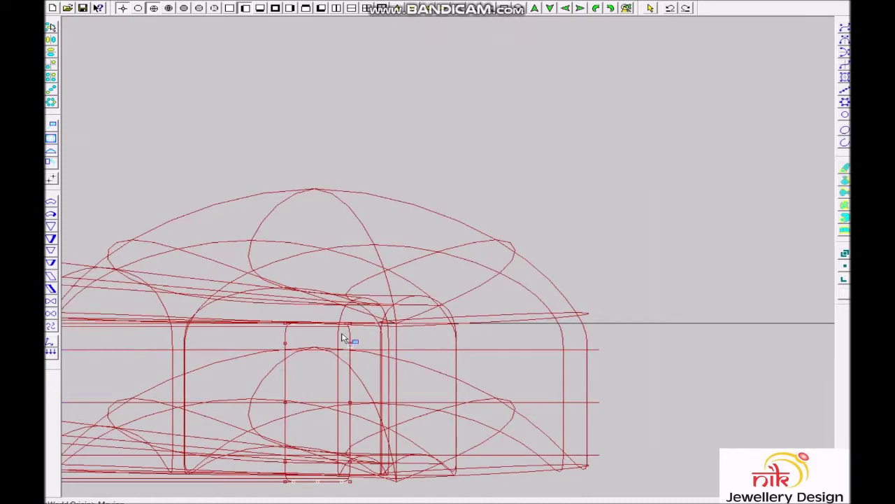
pyautogui.click(343, 338)
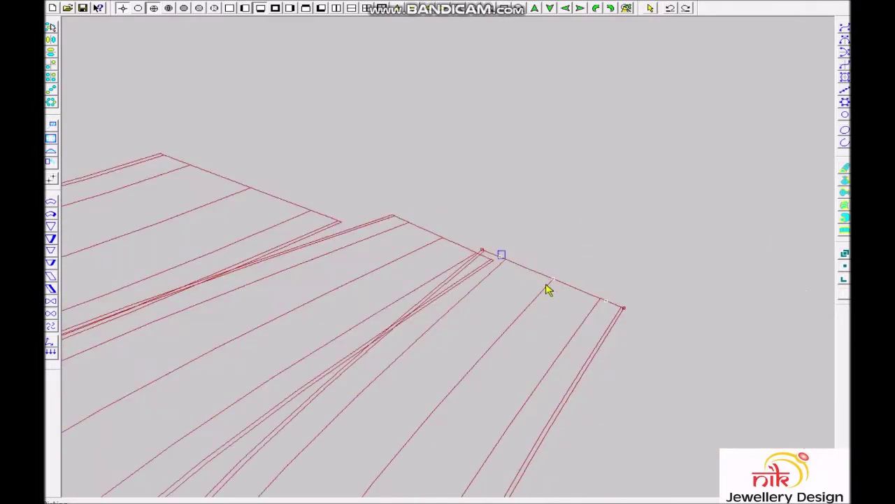
pyautogui.moveTo(549, 290); pyautogui.dragTo(612, 314)
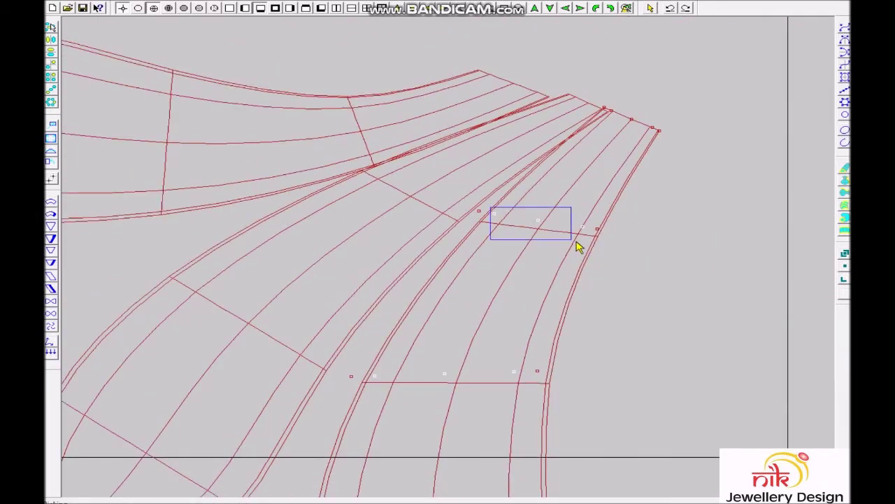
# Select the row of petal control points along the band in side view.
pyautogui.moveTo(580, 246); pyautogui.dragTo(583, 250)
pyautogui.scroll(-2, 449, 474)
pyautogui.scroll(-3, 410, 370)
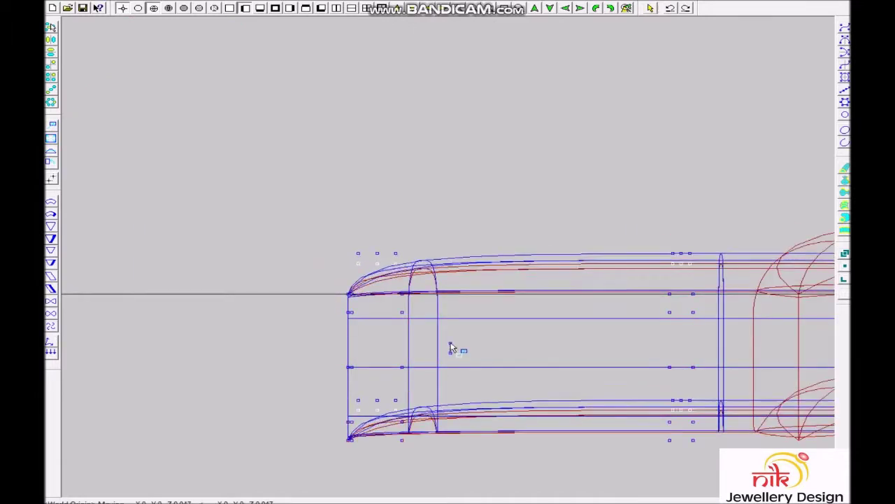
pyautogui.scroll(-2, 445, 348)
pyautogui.moveTo(318, 219); pyautogui.dragTo(428, 267)
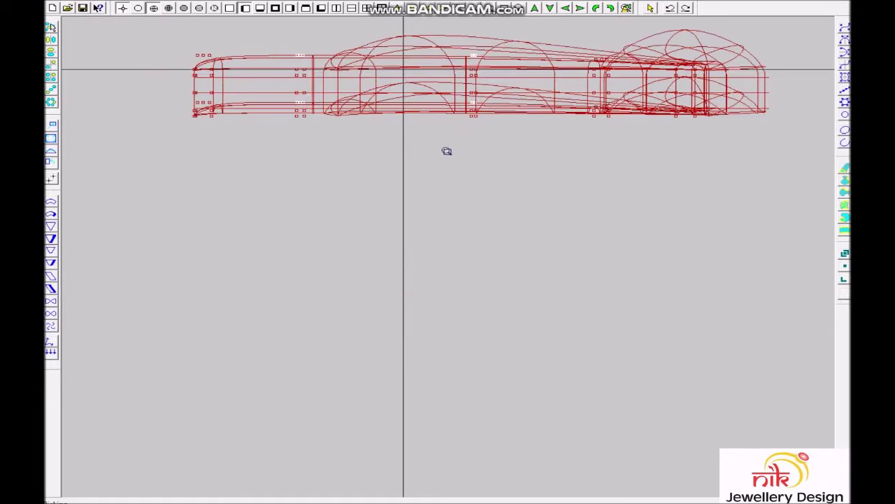
pyautogui.click(451, 223)
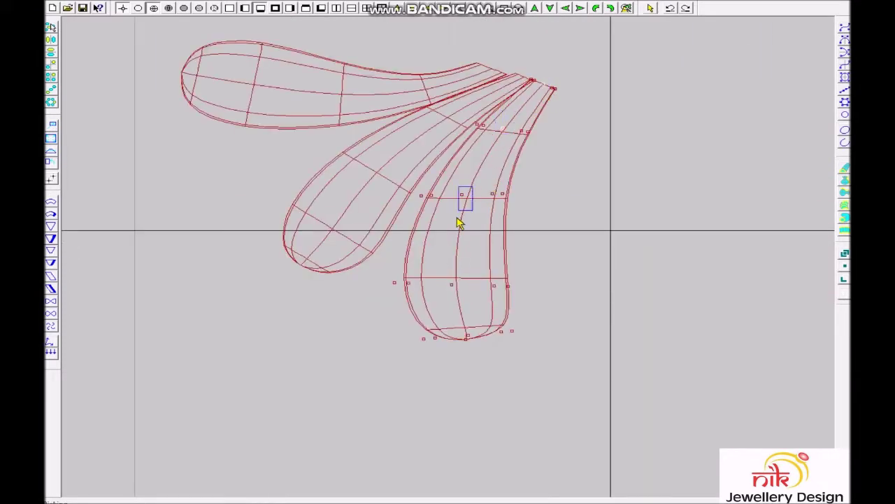
pyautogui.scroll(5, 493, 330)
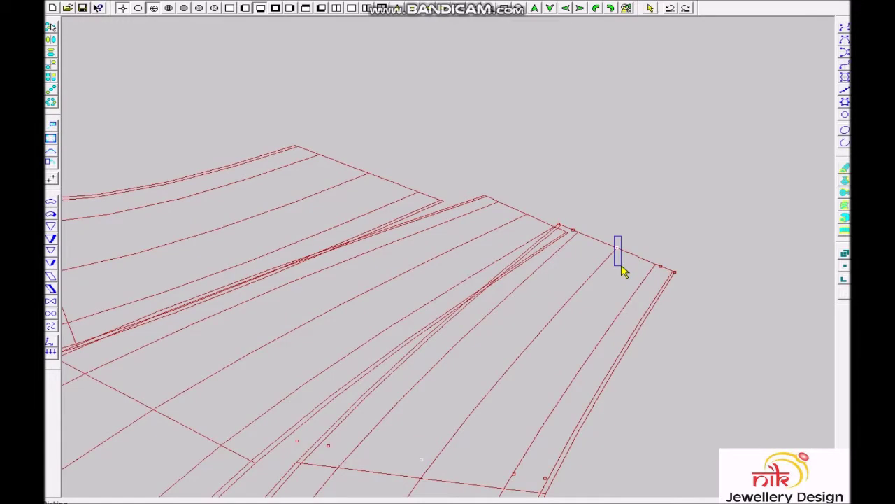
pyautogui.scroll(-3, 514, 300)
# Compare the three petals in front and top views.
pyautogui.press('F1')
pyautogui.scroll(3, 448, 308)
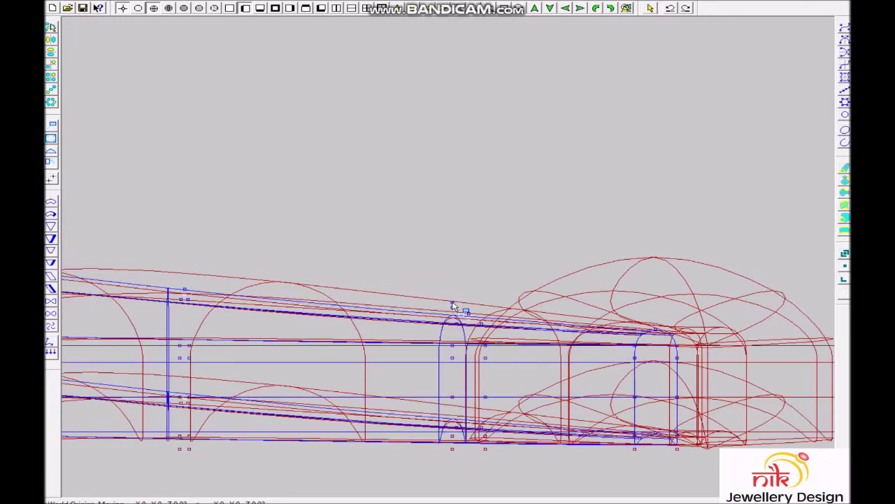
pyautogui.press('F2')
pyautogui.scroll(-3, 447, 265)
pyautogui.press('F1')
pyautogui.press('F2')
pyautogui.scroll(-2, 366, 356)
pyautogui.scroll(3, 448, 488)
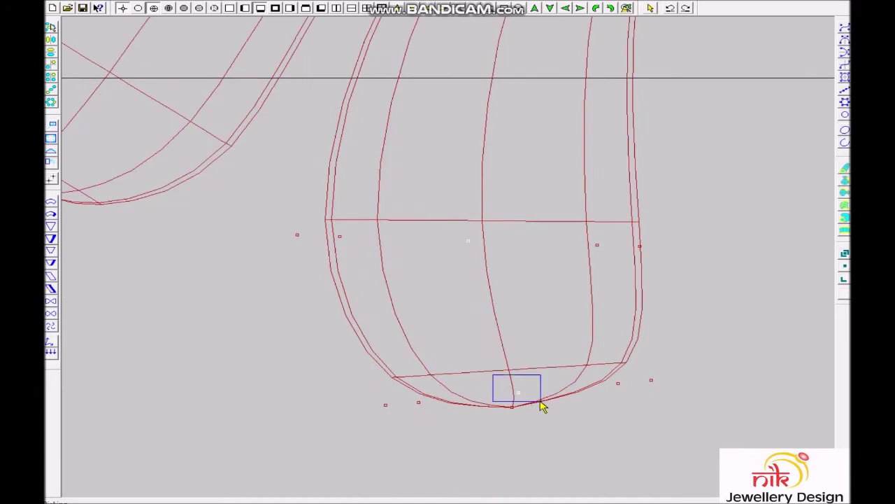
pyautogui.scroll(-3, 543, 405)
# Recheck the shaded petals from front and top, ending on the full pendant wireframe.
pyautogui.press('F1')
pyautogui.scroll(1, 496, 361)
pyautogui.press('F2')
pyautogui.scroll(-1, 440, 226)
pyautogui.press('F1')
pyautogui.scroll(2, 422, 362)
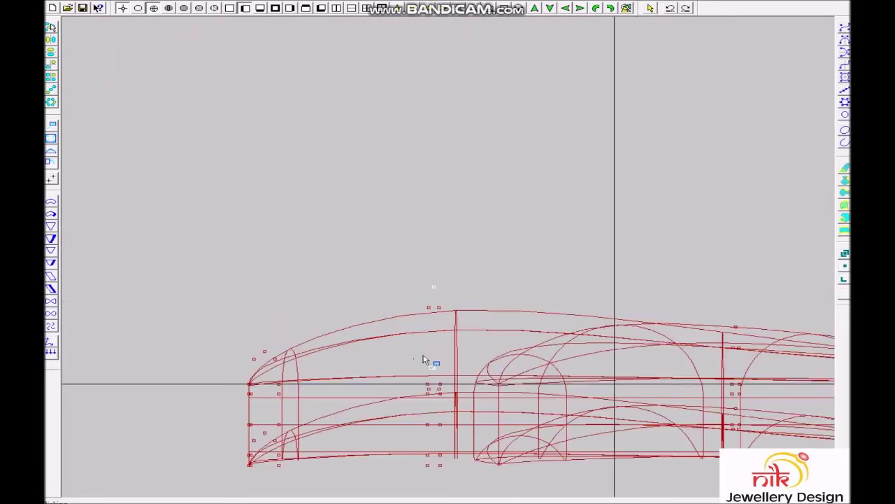
pyautogui.scroll(-2, 432, 338)
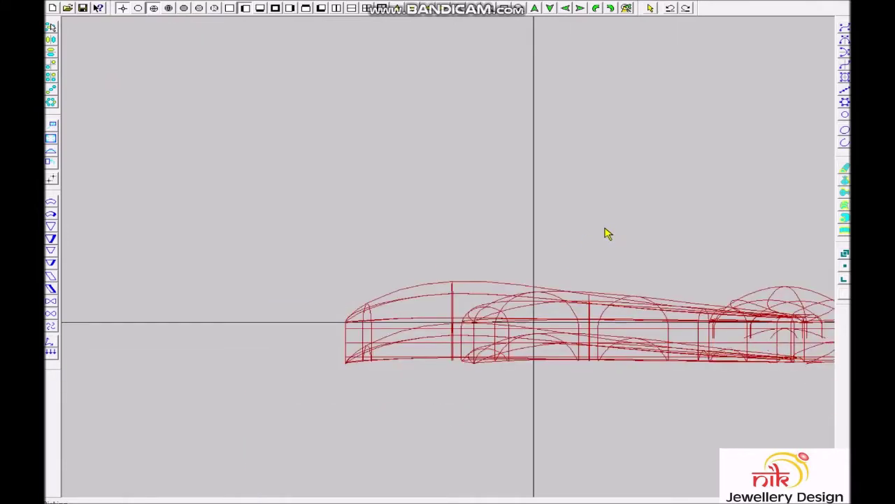
pyautogui.press('F2')
pyautogui.scroll(-1, 507, 272)
pyautogui.scroll(-1, 537, 248)
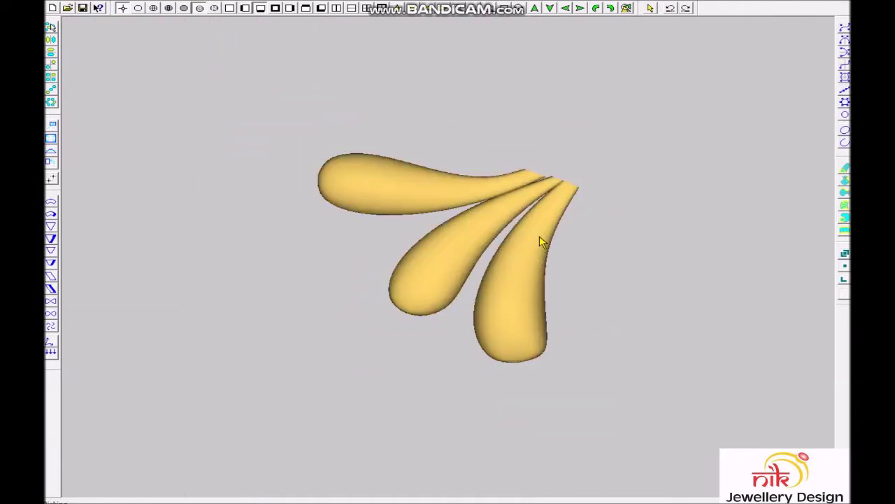
pyautogui.press('F1')
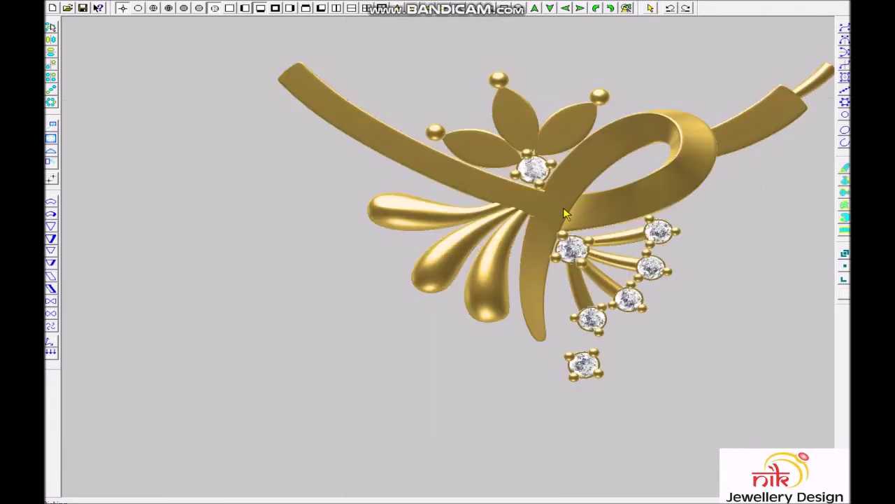
# Redraw the full pendant in flat gold shading and zoom in on the stone heights.
pyautogui.press('F1')
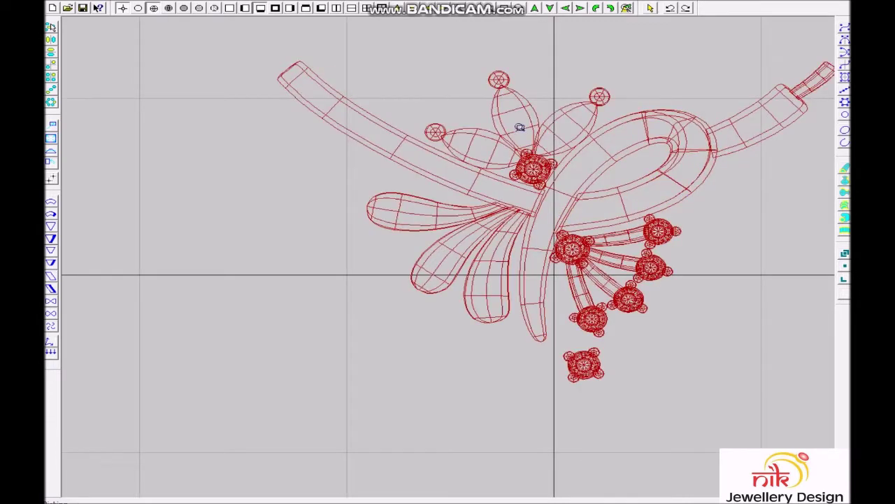
pyautogui.scroll(3, 556, 224)
pyautogui.scroll(-3, 344, 252)
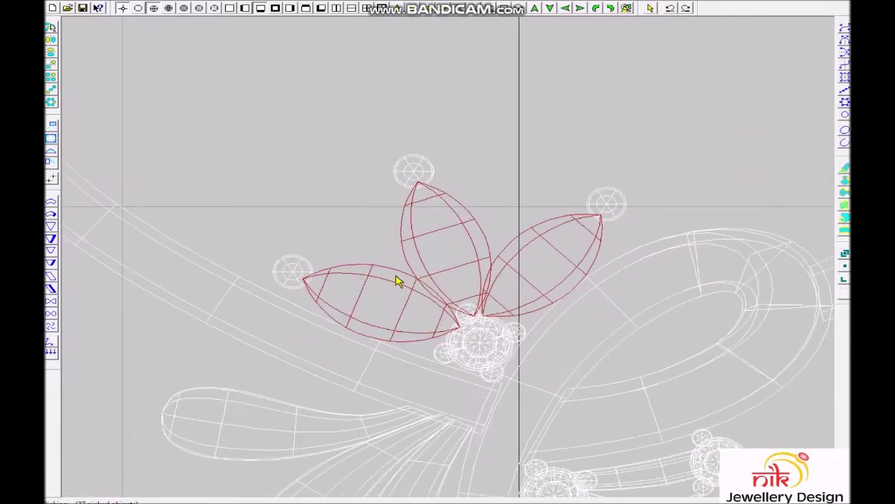
pyautogui.scroll(-2, 399, 280)
pyautogui.scroll(3, 465, 260)
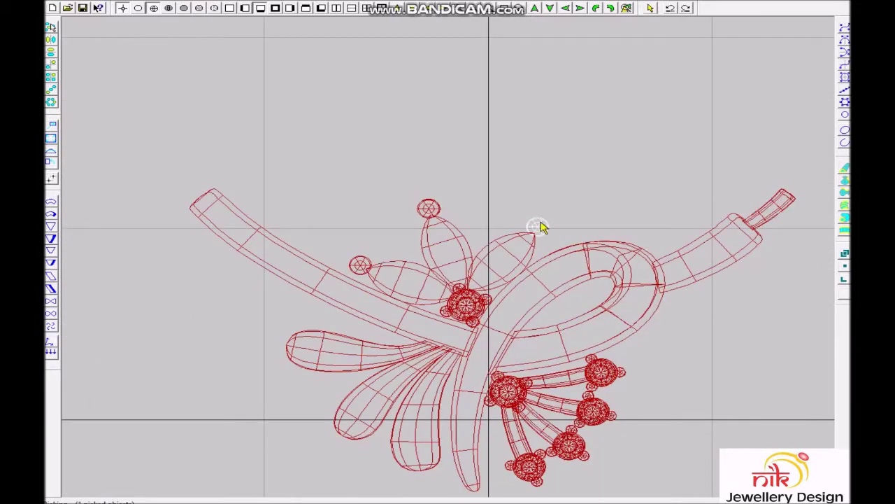
pyautogui.scroll(3, 399, 270)
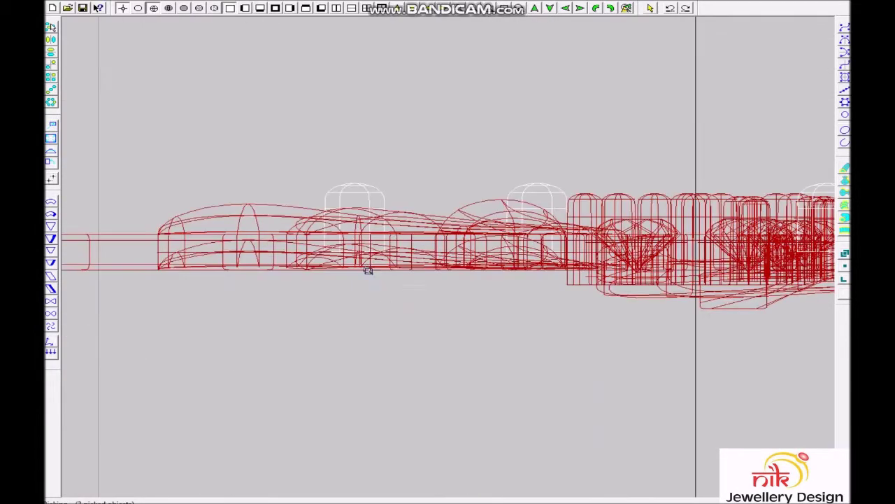
pyautogui.scroll(3, 368, 266)
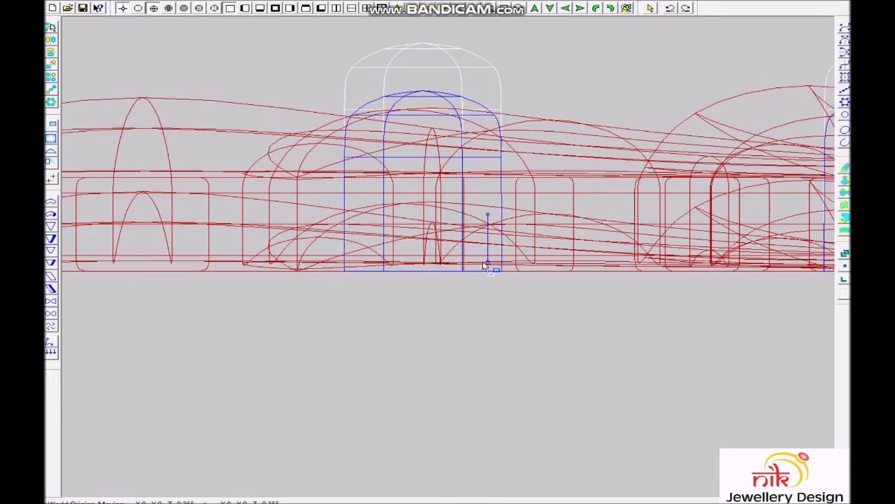
pyautogui.scroll(-2, 485, 265)
pyautogui.scroll(-1, 461, 221)
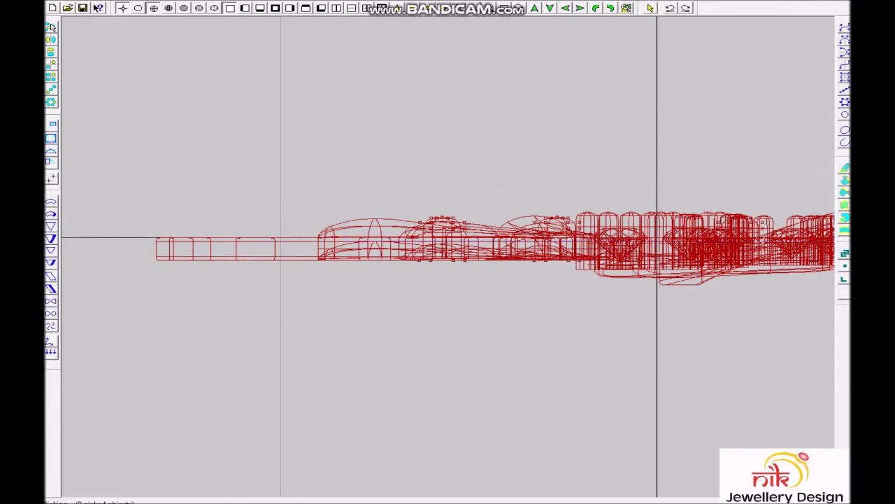
pyautogui.scroll(3, 457, 228)
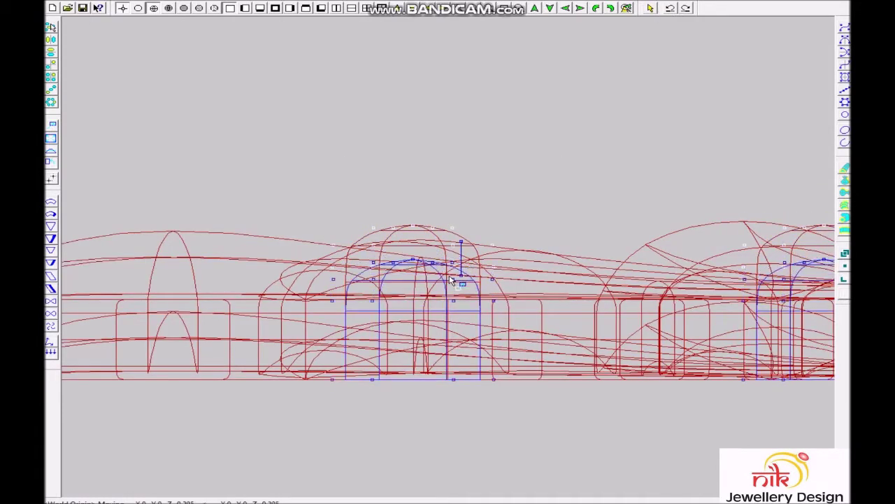
# Show the whole pendant shaded from the top.
pyautogui.press('F3')
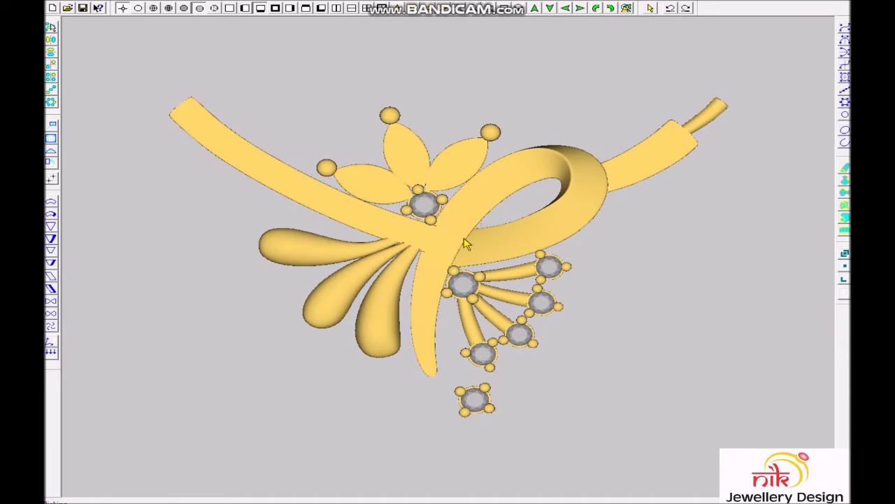
pyautogui.scroll(2, 470, 243)
pyautogui.scroll(-1, 462, 313)
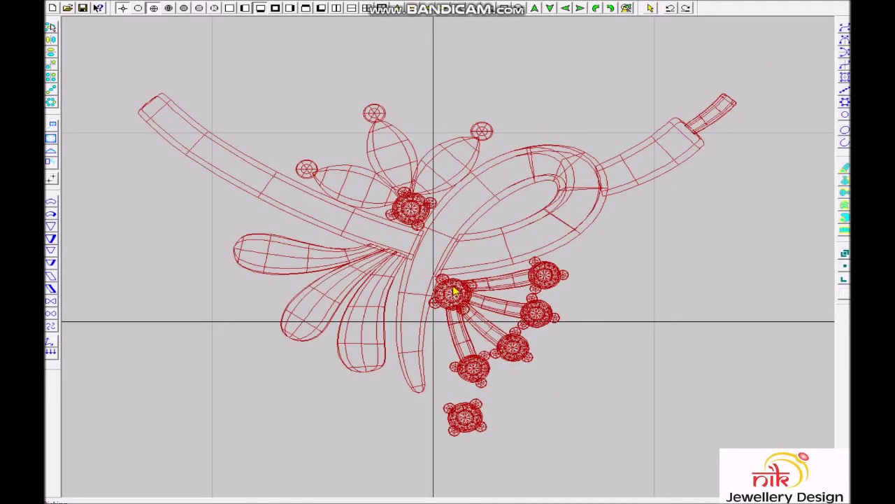
# In front view, place the prongs and diamond at the raised height.
pyautogui.press('Up')
pyautogui.scroll(3, 458, 228)
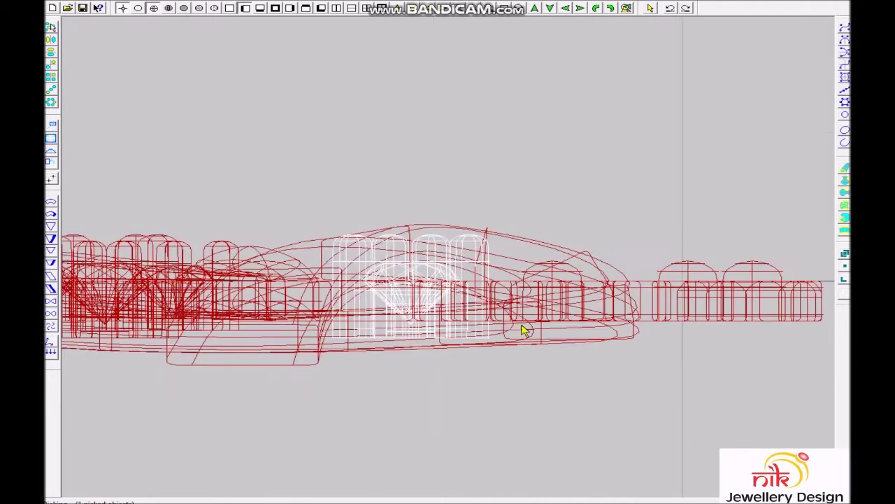
pyautogui.scroll(2, 418, 352)
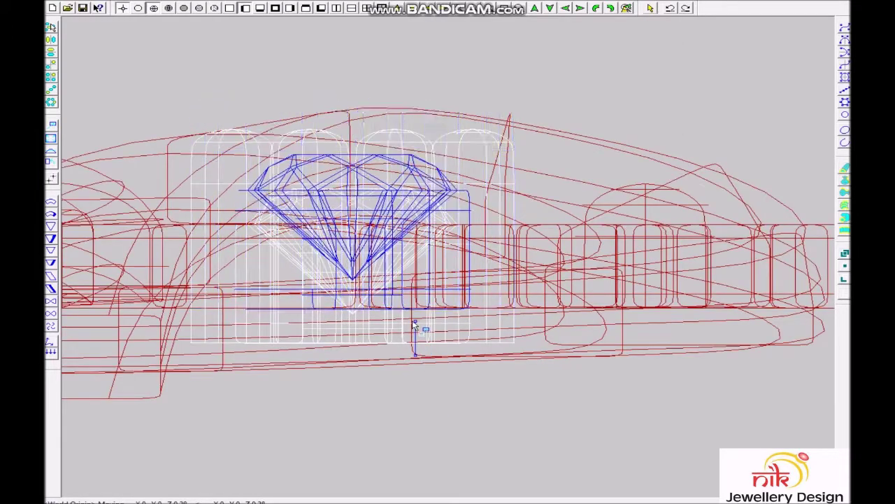
pyautogui.click(413, 323)
pyautogui.scroll(-2, 474, 278)
# From the top, select the fan of stones and prongs, excluding the two upper shanks.
pyautogui.press('Down')
pyautogui.scroll(-2, 493, 294)
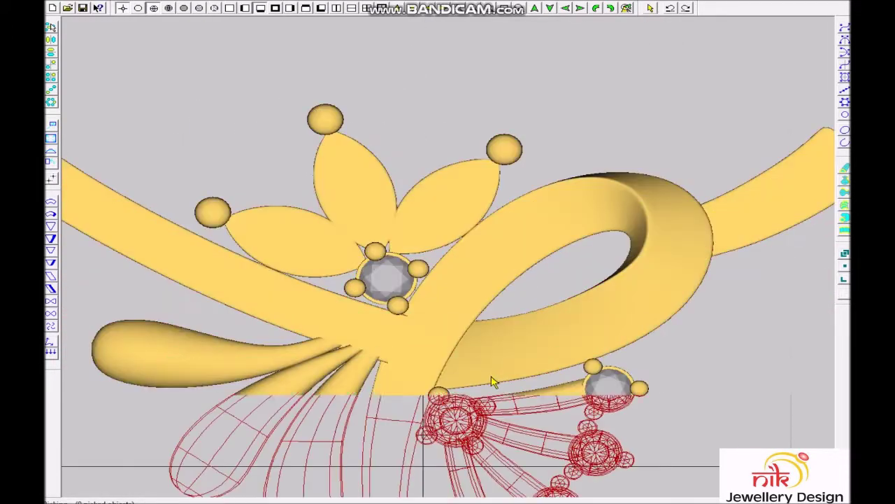
pyautogui.scroll(3, 419, 252)
pyautogui.keyDown('shift'); pyautogui.click(642, 213); pyautogui.keyUp('shift')
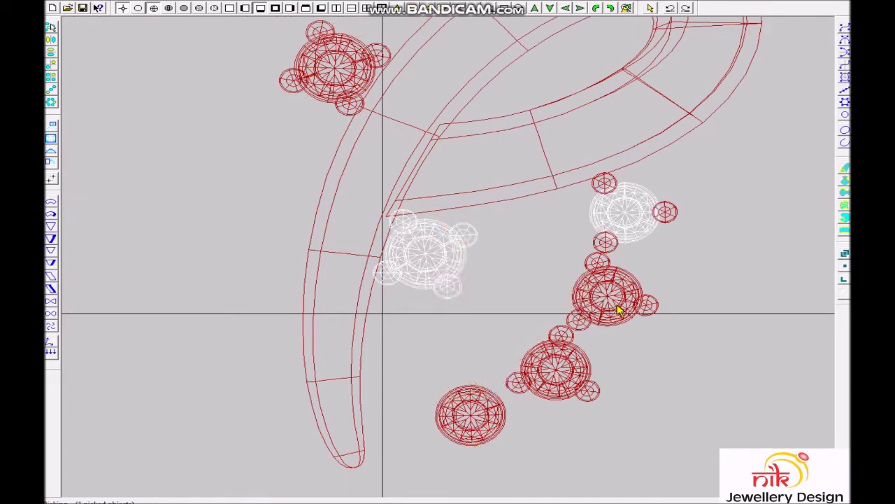
pyautogui.scroll(-2, 622, 280)
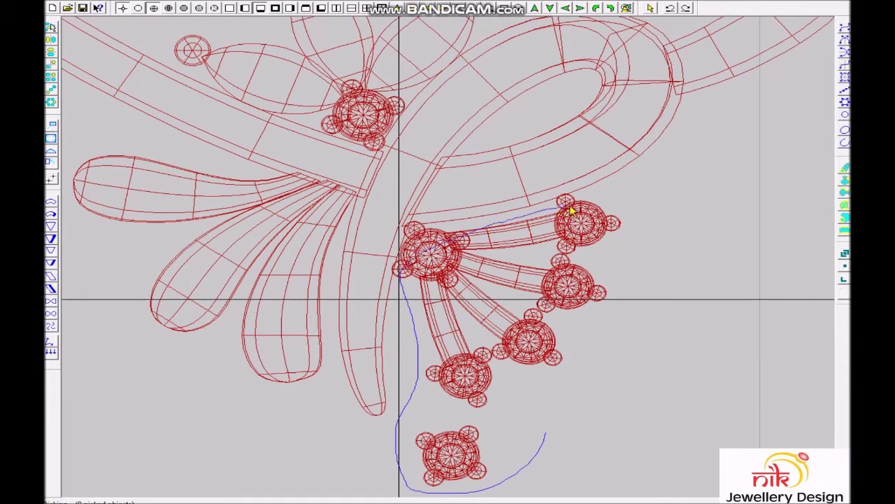
pyautogui.moveTo(514, 498); pyautogui.dragTo(481, 319)
pyautogui.keyDown('ctrl'); pyautogui.click(511, 242); pyautogui.keyUp('ctrl')
pyautogui.keyDown('ctrl'); pyautogui.click(490, 271); pyautogui.keyUp('ctrl')
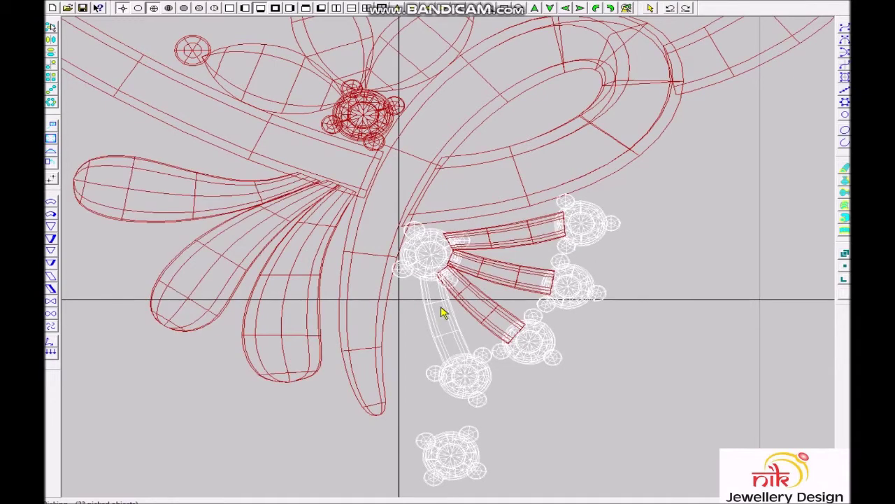
# Move the selected stones and prongs vertically in front view, then check from above.
pyautogui.press('F1')
pyautogui.scroll(3, 288, 253)
pyautogui.moveTo(450, 350); pyautogui.dragTo(552, 320)
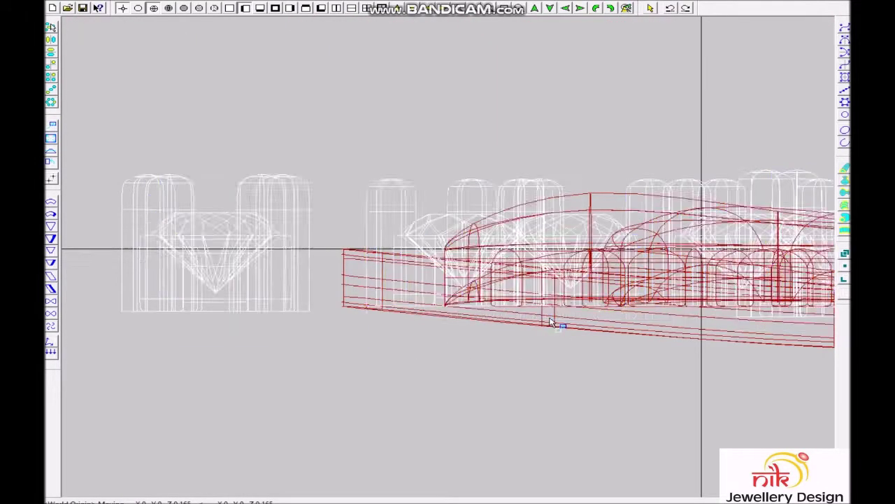
pyautogui.scroll(-3, 482, 292)
pyautogui.press('F2')
pyautogui.scroll(3, 444, 306)
pyautogui.press('F3')
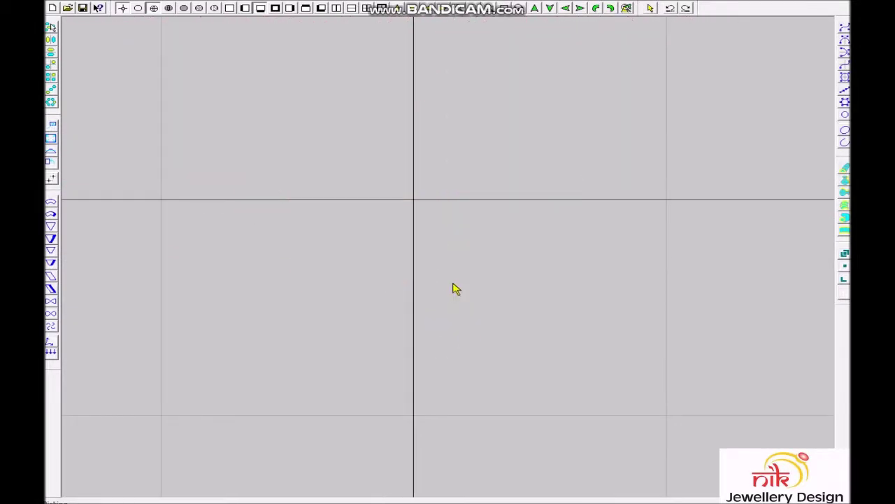
# Hide the picked curves, dismissing the hidden-layer message.
pyautogui.scroll(3, 535, 248)
pyautogui.hotkey('ctrl', 'h')
pyautogui.press('Return')
pyautogui.hotkey('ctrl', 'h')
pyautogui.click(507, 266)
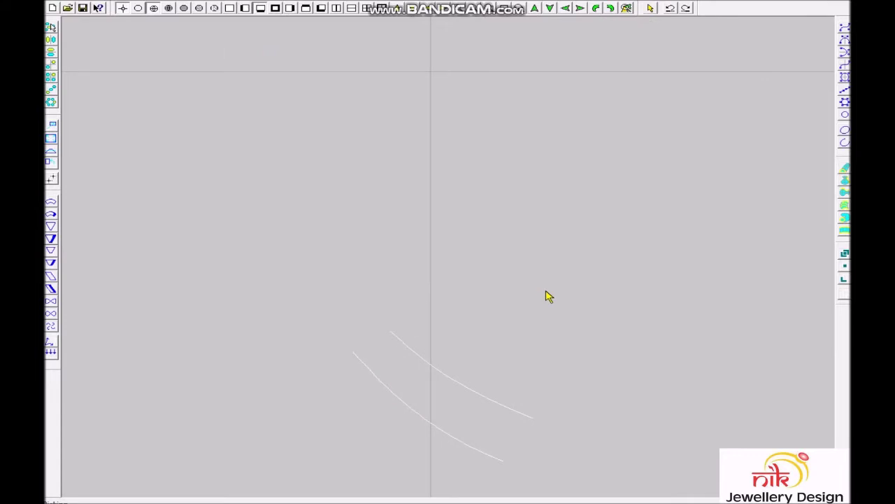
# Move the small rectangle up to its raised position and cancel the Rail Surface dialog.
pyautogui.hotkey('ctrl', 't')
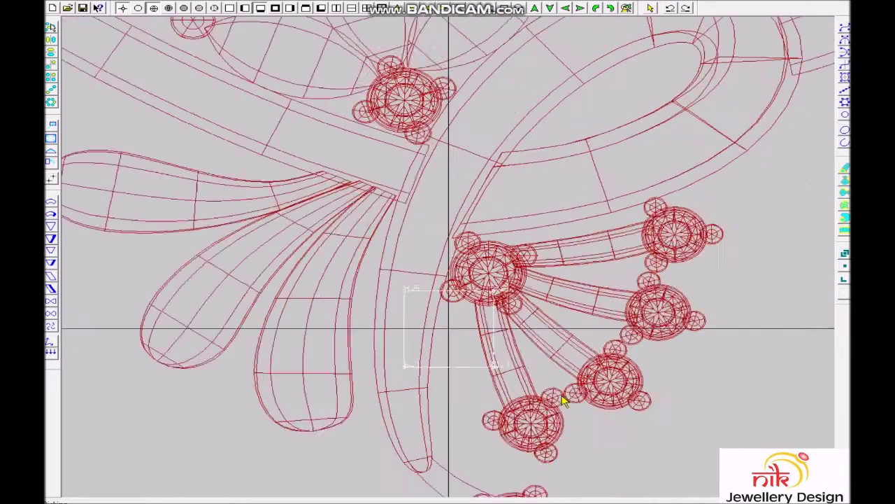
pyautogui.click(488, 355)
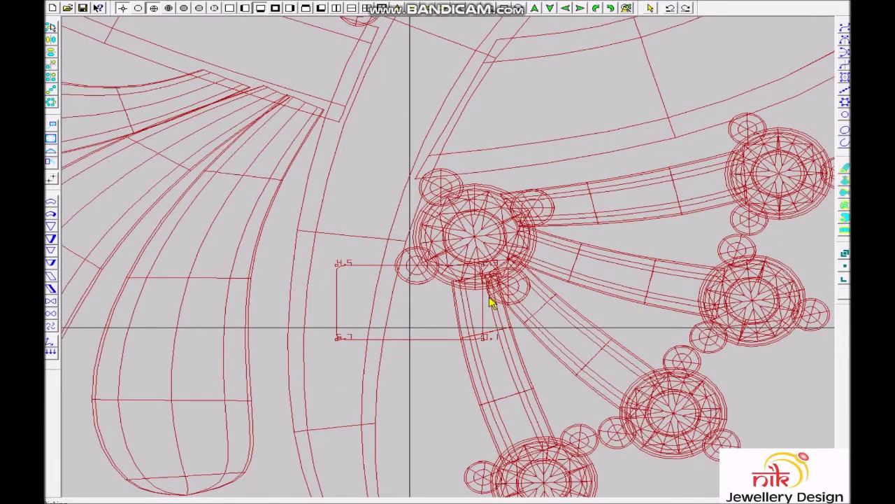
pyautogui.click(471, 329)
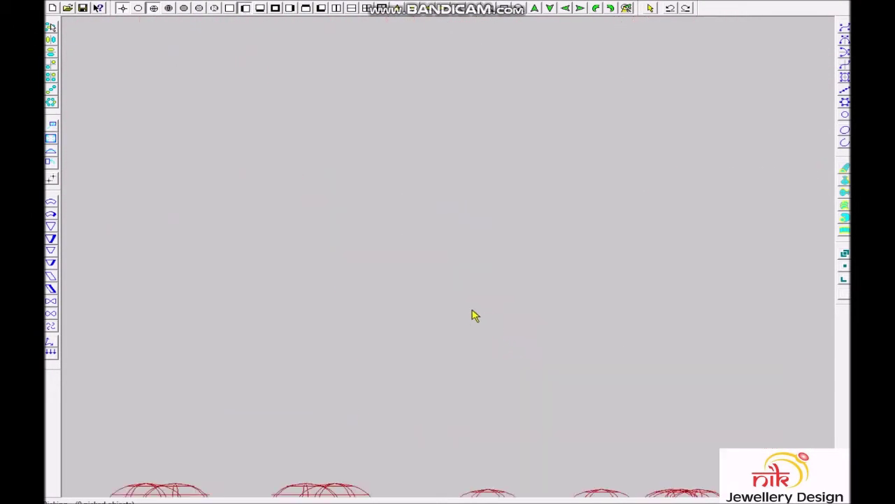
pyautogui.click(337, 314)
pyautogui.scroll(3, 381, 308)
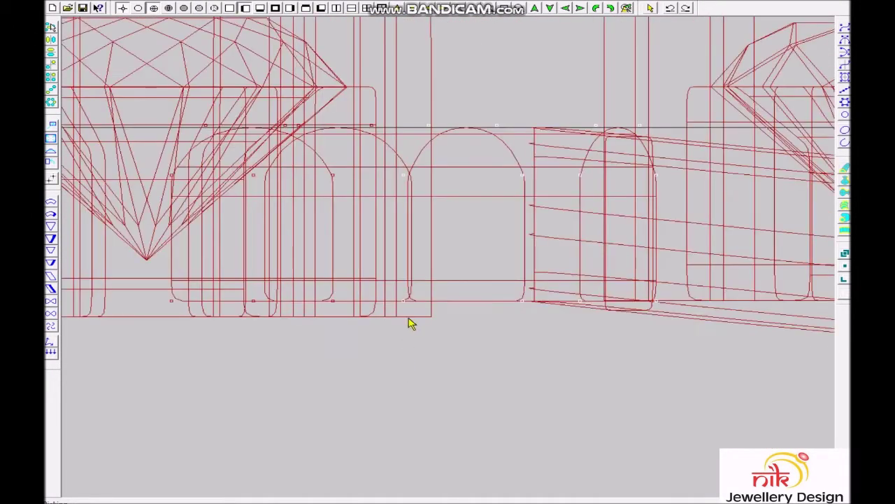
pyautogui.scroll(2, 506, 221)
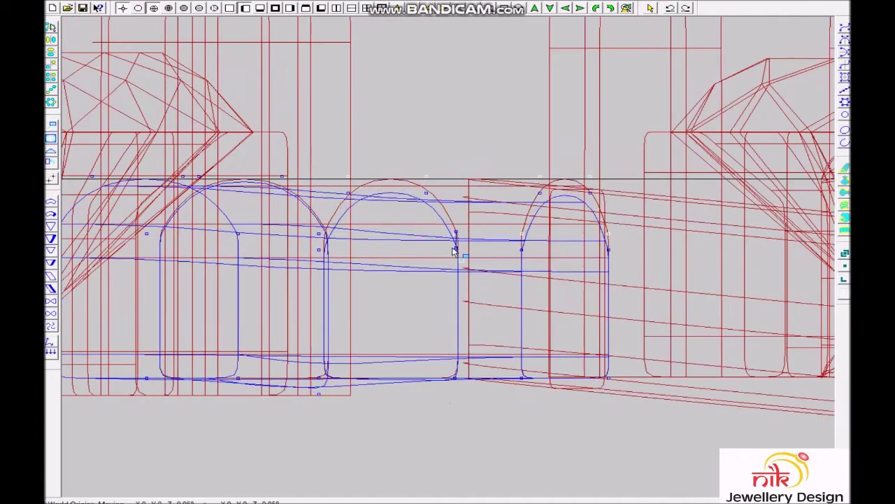
pyautogui.moveTo(381, 345); pyautogui.dragTo(315, 389)
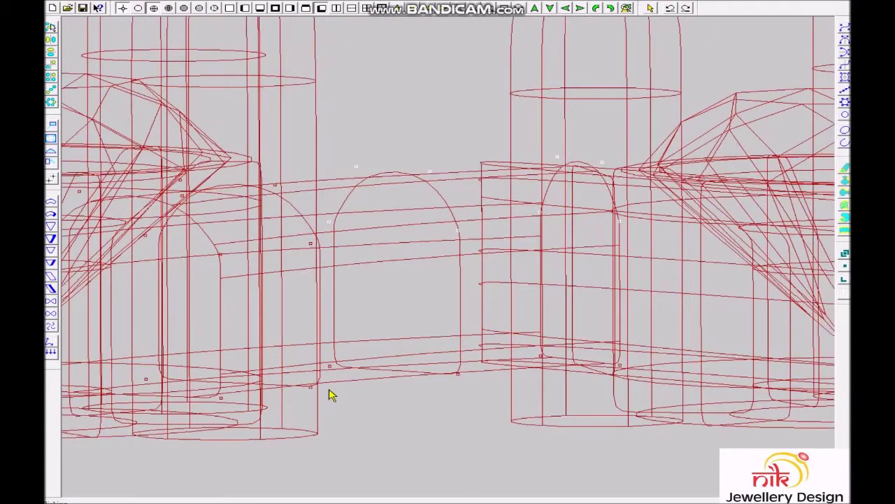
pyautogui.scroll(-2, 473, 212)
pyautogui.scroll(-2, 429, 226)
pyautogui.scroll(-2, 289, 256)
pyautogui.scroll(-1, 488, 248)
pyautogui.scroll(-1, 489, 248)
pyautogui.scroll(3, 389, 359)
pyautogui.scroll(1, 523, 279)
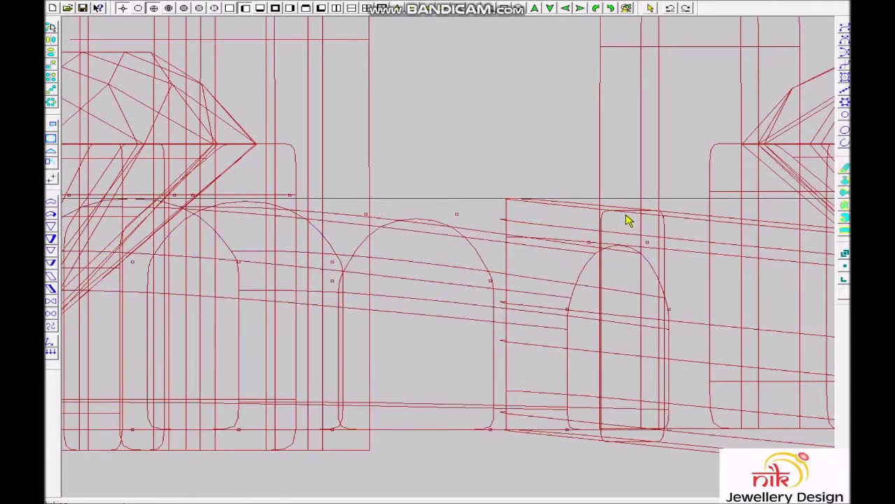
pyautogui.scroll(-3, 635, 177)
pyautogui.scroll(2, 508, 184)
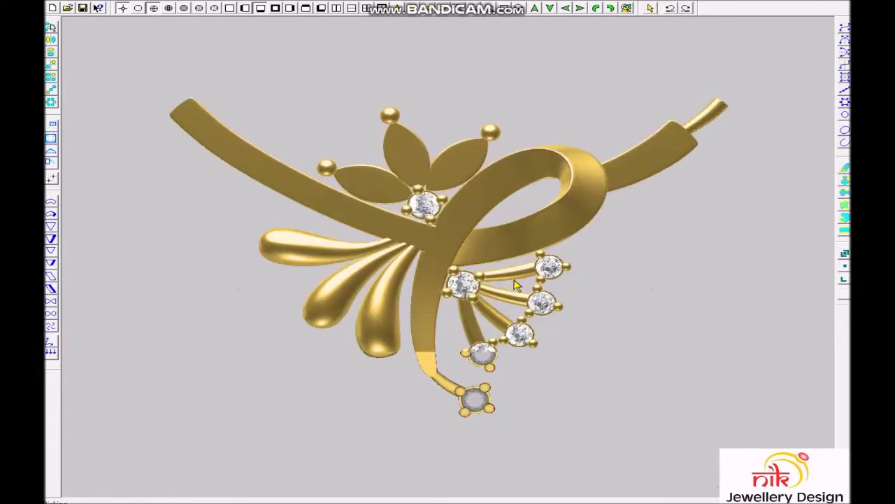
pyautogui.scroll(2, 435, 260)
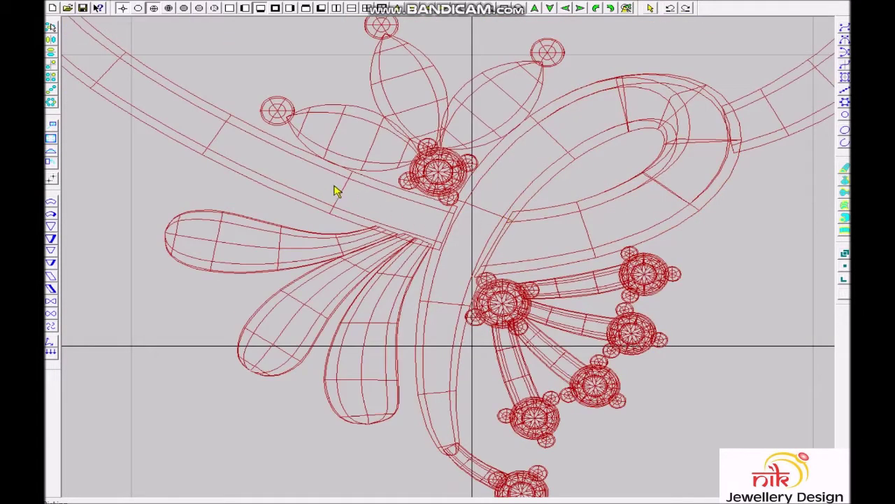
# Box-select the control points where the drop petals converge, viewed from above.
pyautogui.press('F2')
pyautogui.scroll(3, 547, 241)
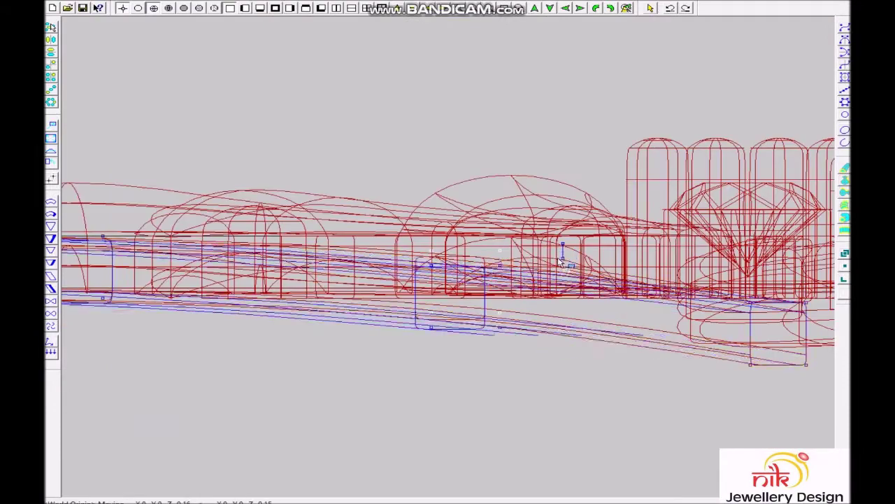
pyautogui.moveTo(420, 244); pyautogui.dragTo(540, 351)
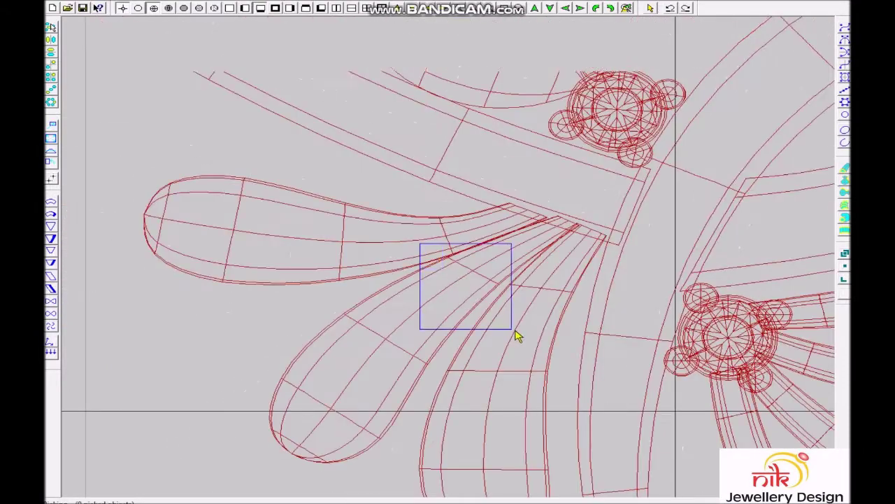
pyautogui.scroll(-1, 390, 343)
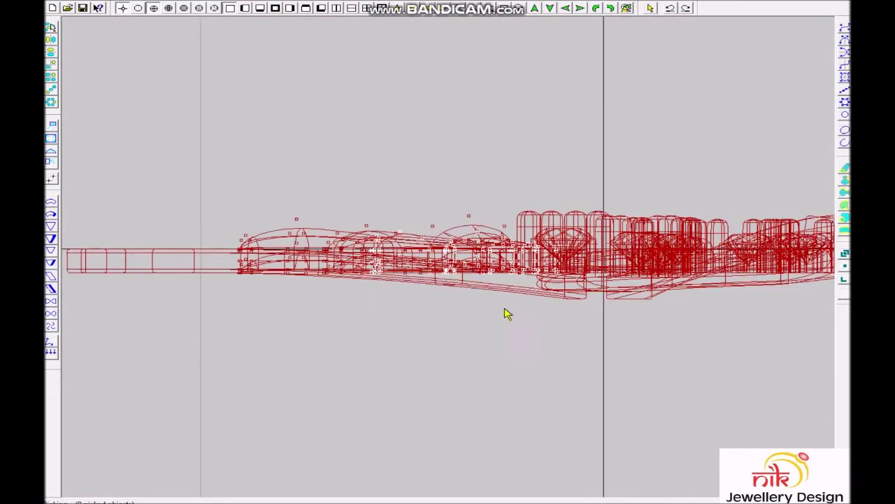
pyautogui.scroll(3, 503, 314)
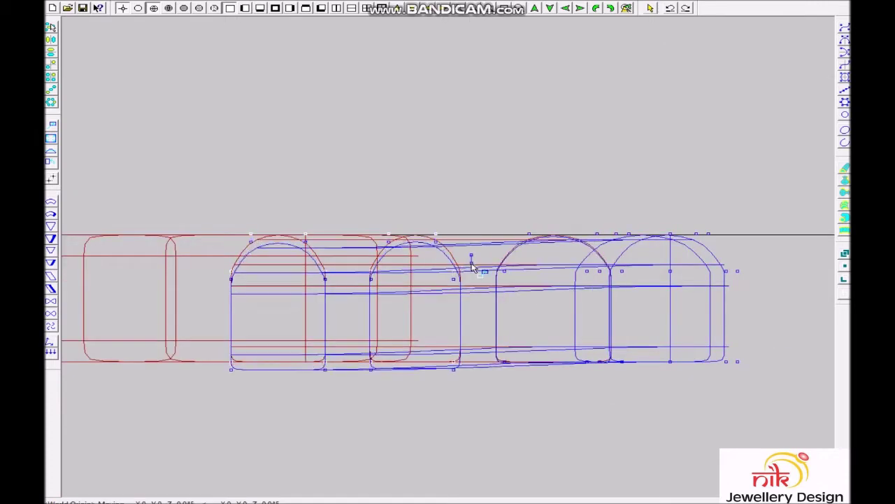
# Drag the selected petal convergence points vertically to reshape the side profile.
pyautogui.moveTo(472, 267); pyautogui.dragTo(445, 279)
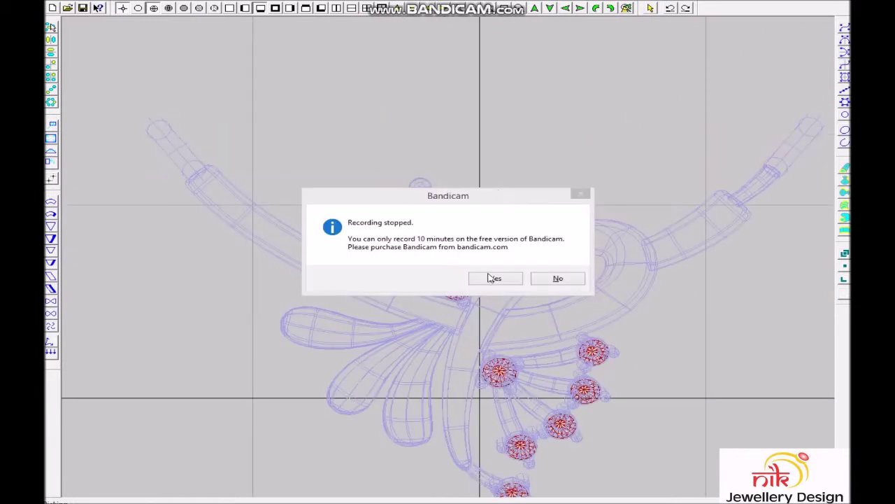
pyautogui.click(490, 278)
pyautogui.click(532, 334)
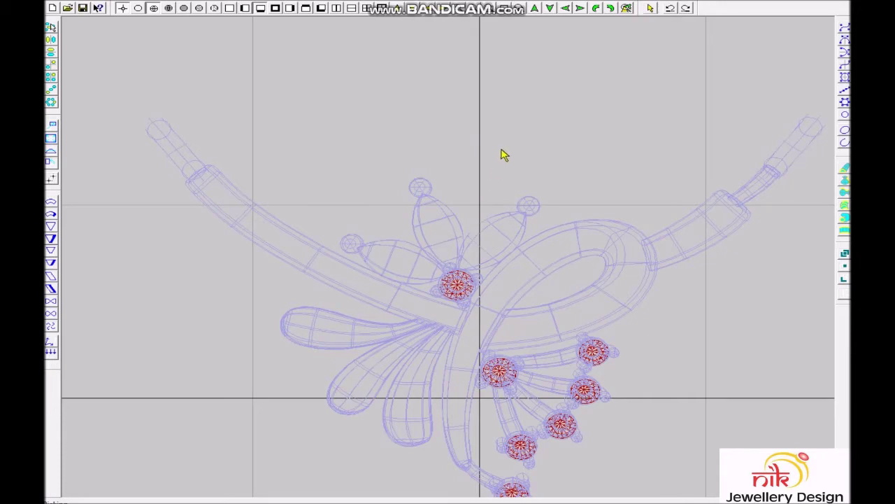
pyautogui.hotkey('ctrl', 'd')
# Pick a pavé diamond bead from the Round-k 0.15 parts in the nik library folder.
pyautogui.click(273, 270)
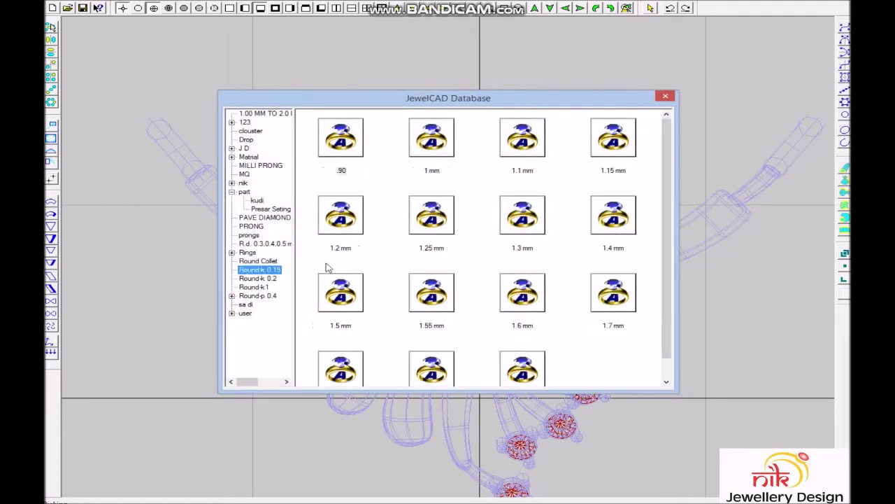
pyautogui.doubleClick(442, 145)
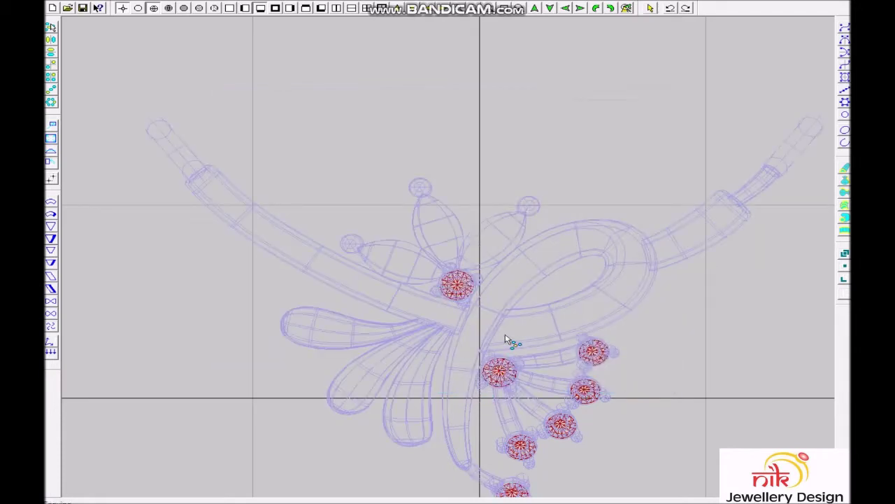
pyautogui.scroll(3, 506, 339)
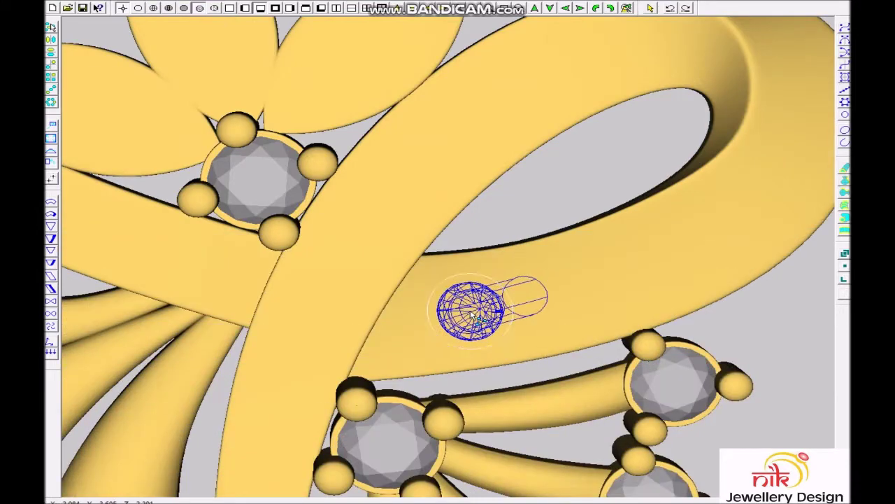
pyautogui.scroll(-3, 474, 316)
pyautogui.rightClick(440, 293)
pyautogui.click(231, 191)
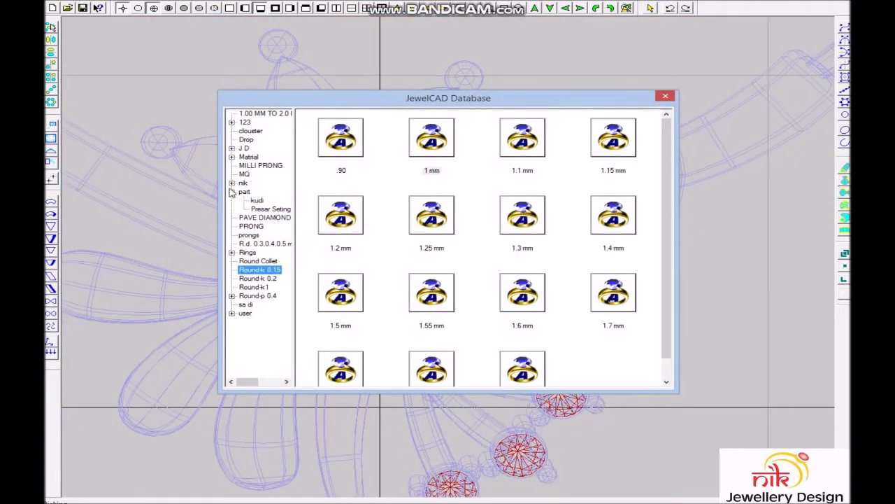
pyautogui.click(232, 182)
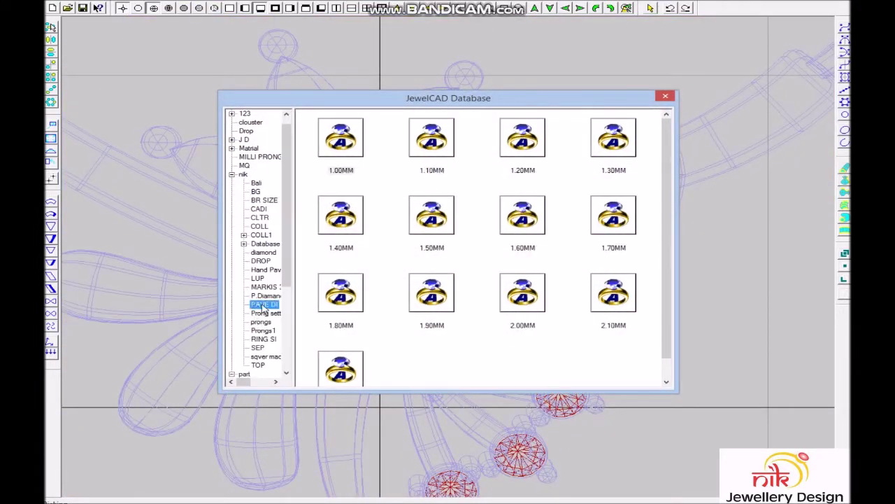
pyautogui.doubleClick(431, 140)
pyautogui.scroll(5, 476, 260)
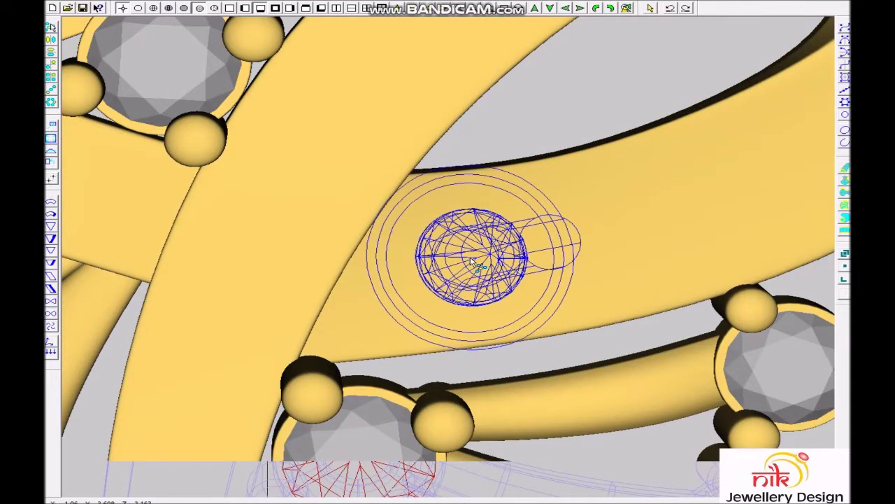
# Place five pavé stone seats in a row along the looped band.
pyautogui.click(473, 262)
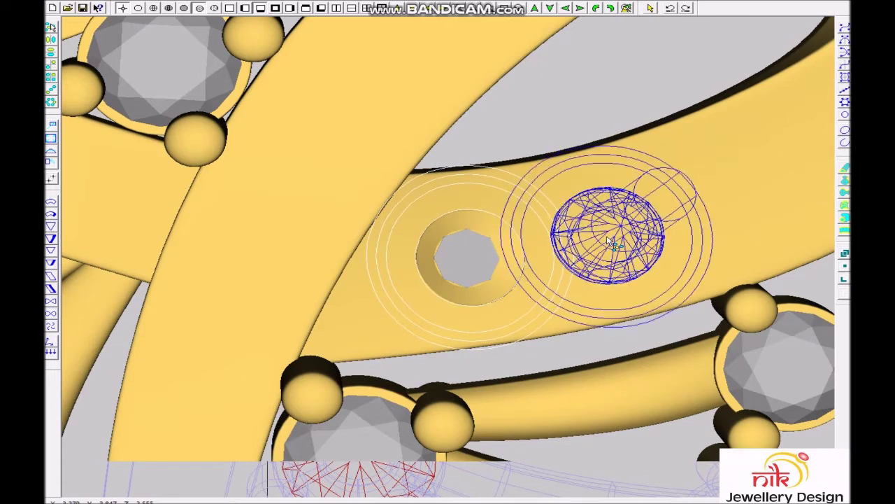
pyautogui.click(608, 240)
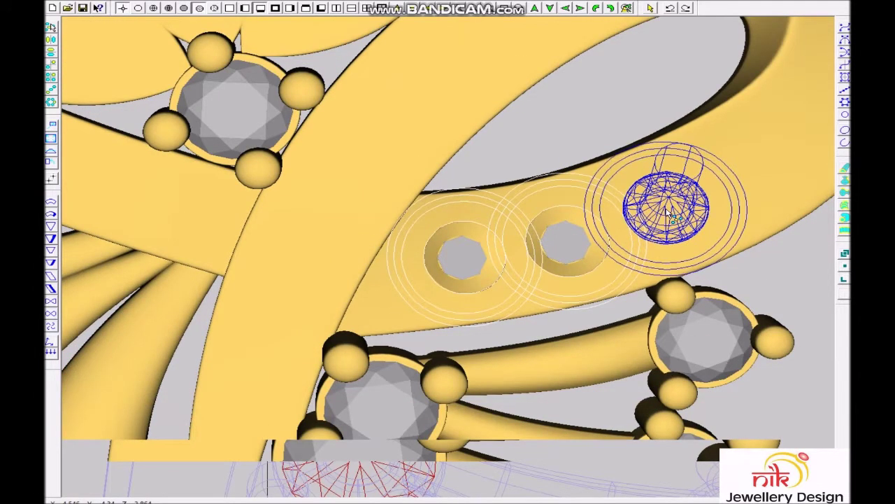
pyautogui.click(672, 217)
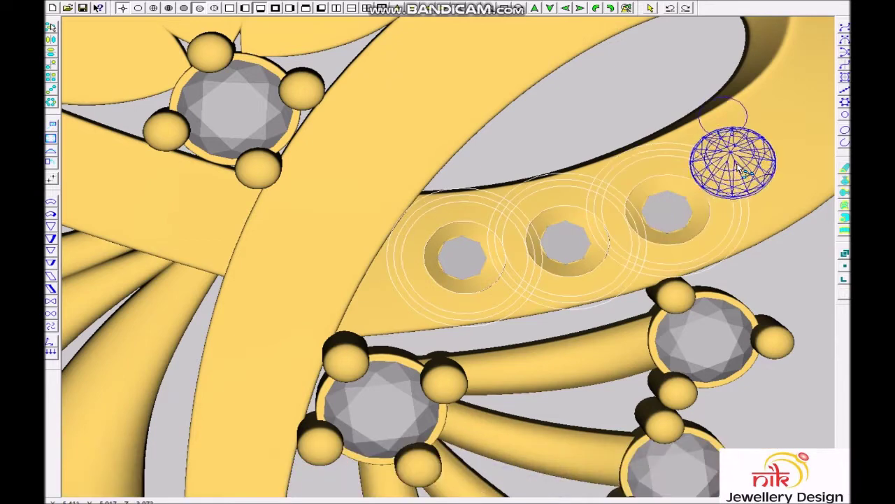
pyautogui.click(768, 172)
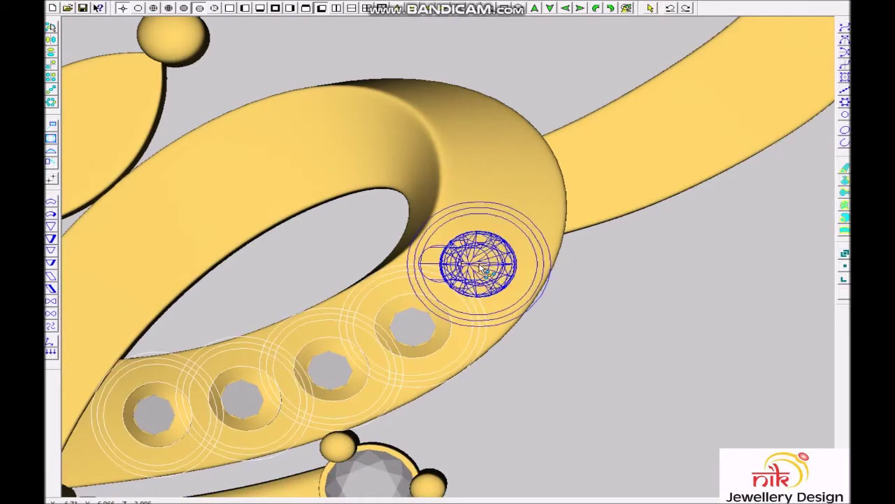
pyautogui.click(483, 269)
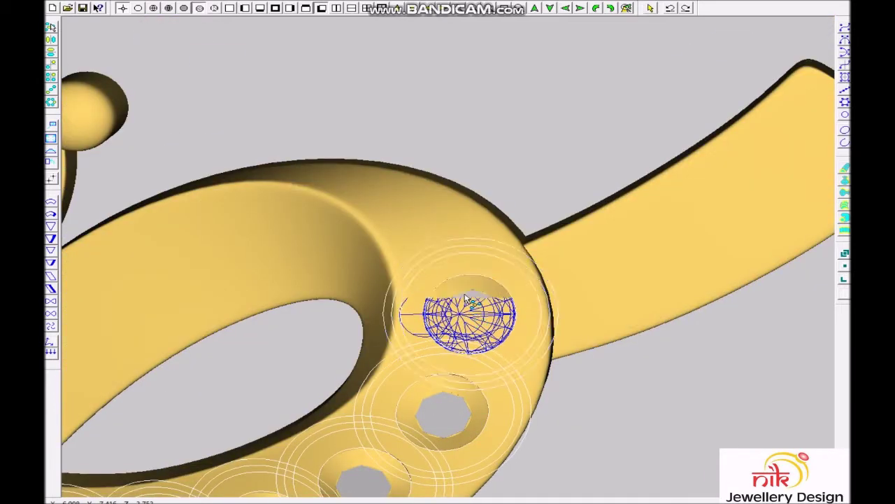
# Set two more seats around the loop's upper curve and end stone placement.
pyautogui.scroll(-5, 465, 297)
pyautogui.scroll(3, 500, 266)
pyautogui.scroll(2, 467, 217)
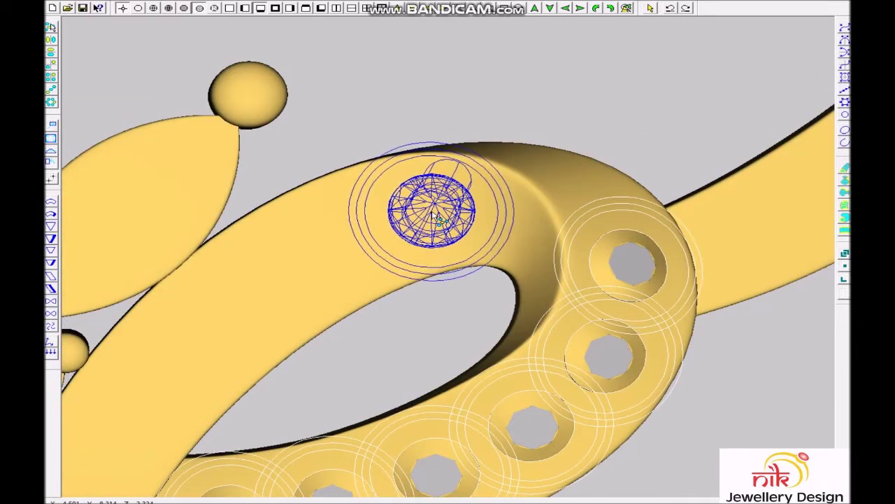
pyautogui.click(427, 219)
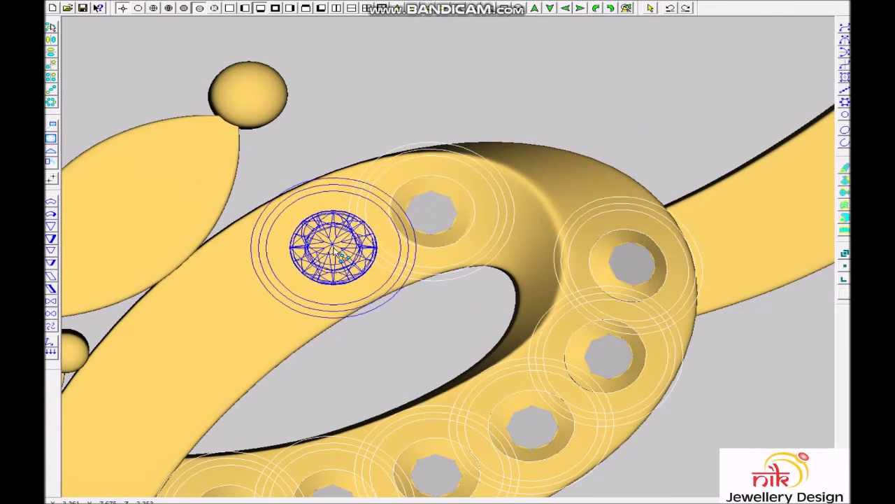
pyautogui.click(338, 253)
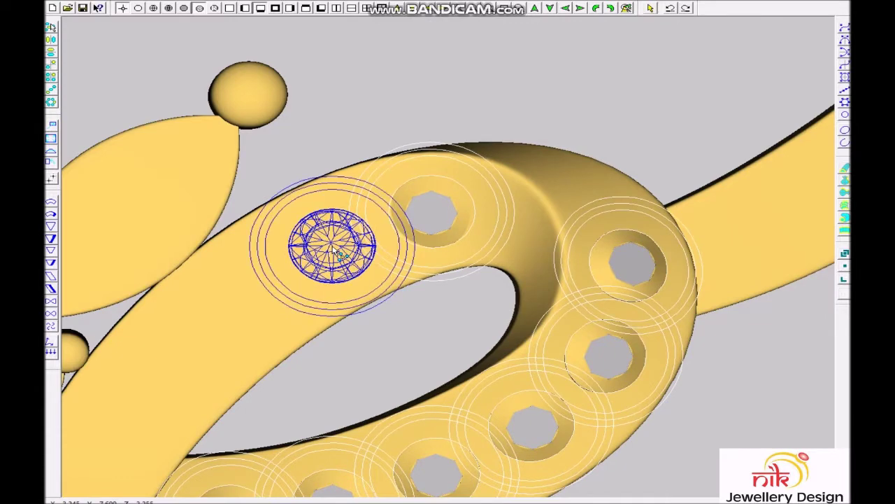
pyautogui.scroll(-2, 314, 260)
pyautogui.scroll(2, 499, 328)
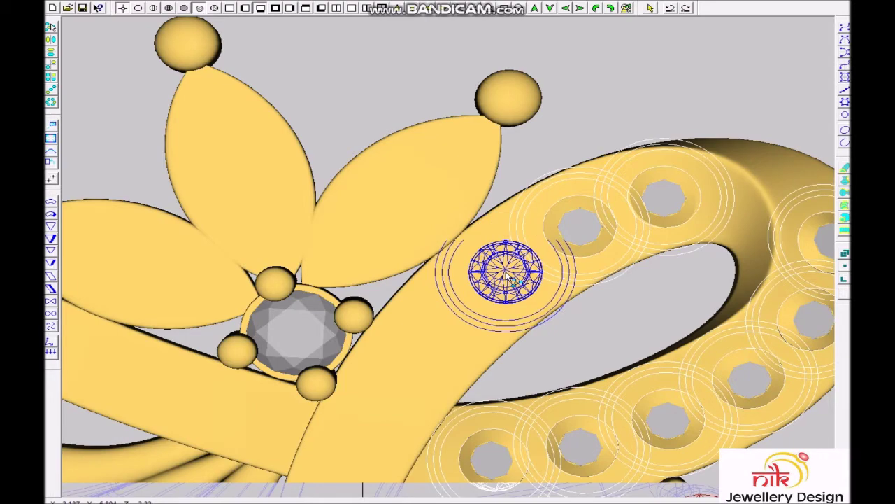
pyautogui.scroll(-2, 490, 294)
pyautogui.scroll(3, 425, 315)
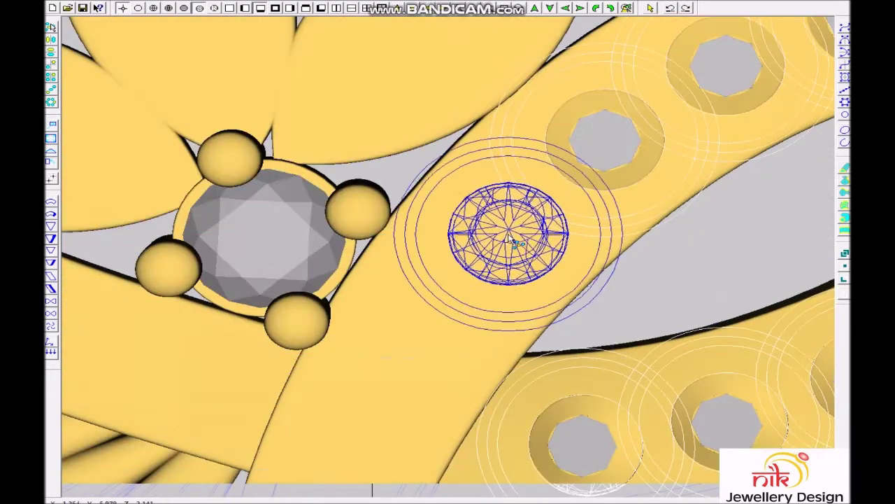
pyautogui.rightClick(507, 240)
pyautogui.scroll(-3, 467, 291)
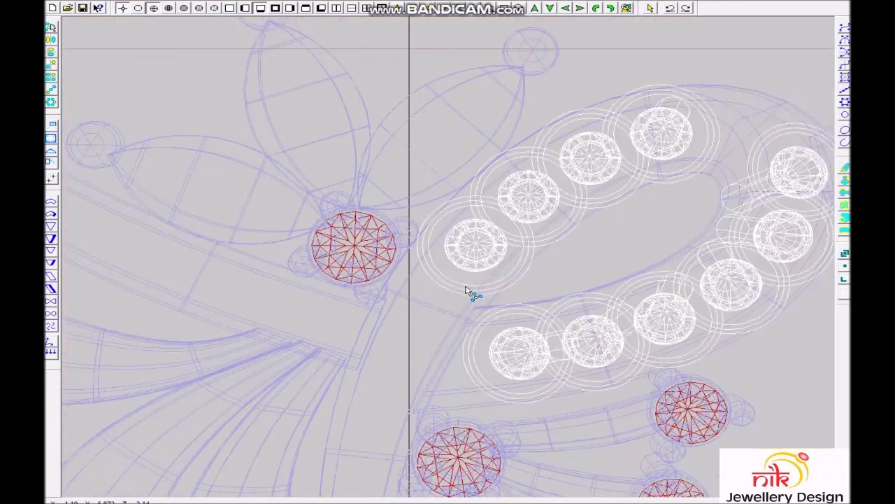
pyautogui.scroll(2, 444, 296)
pyautogui.scroll(1, 443, 296)
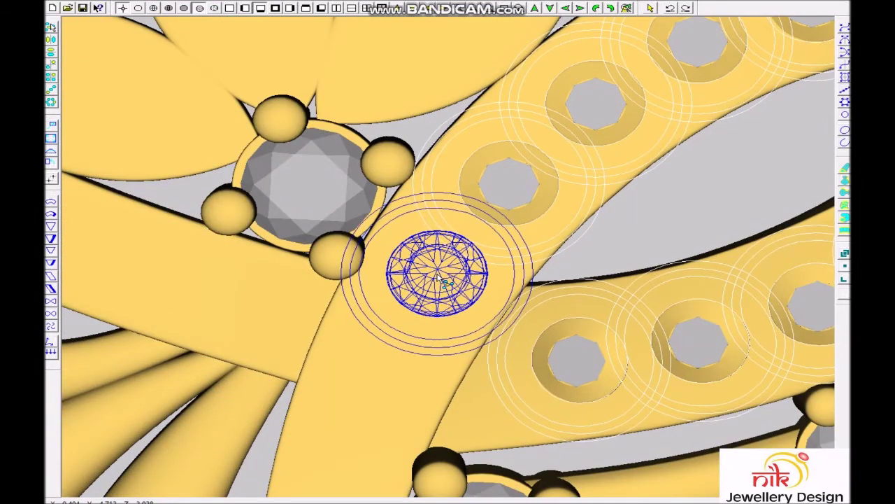
pyautogui.click(441, 284)
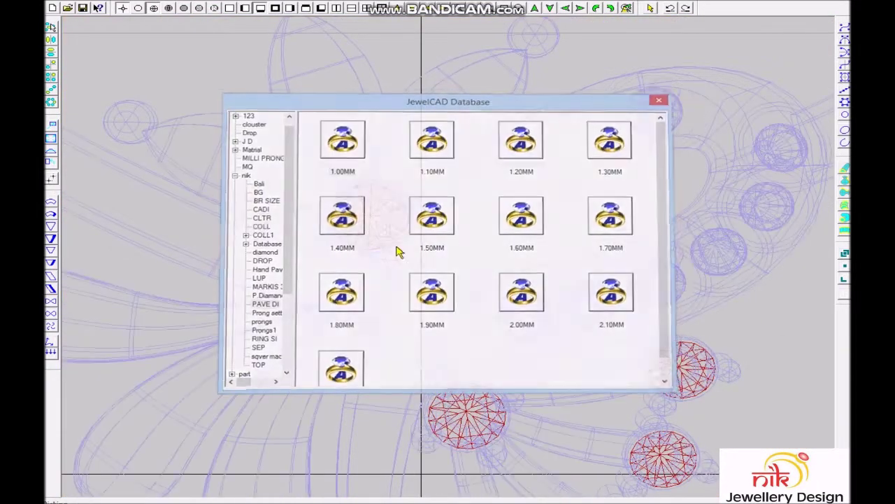
# Load the 1.00MM round stone from the Database.
pyautogui.press('Escape')
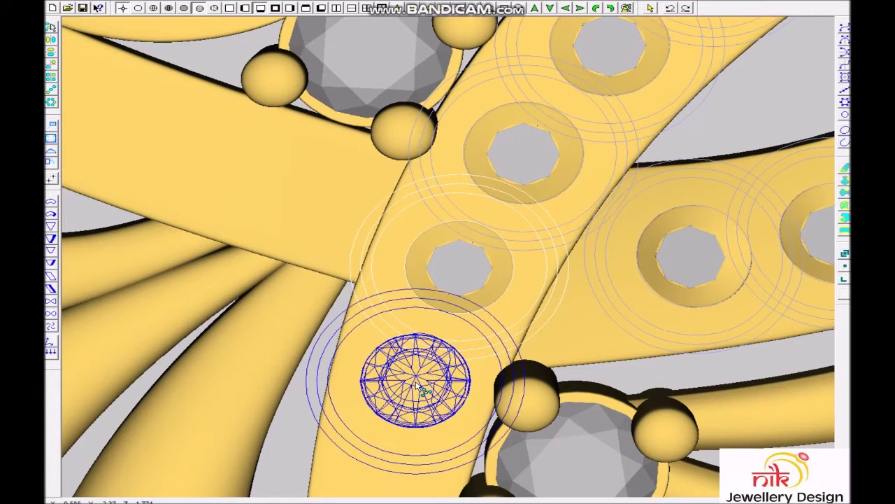
pyautogui.scroll(-3, 428, 368)
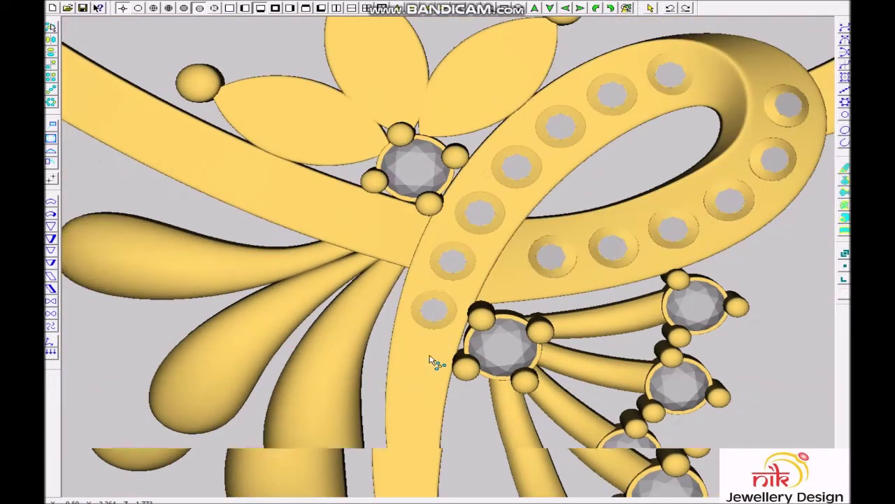
pyautogui.scroll(3, 429, 434)
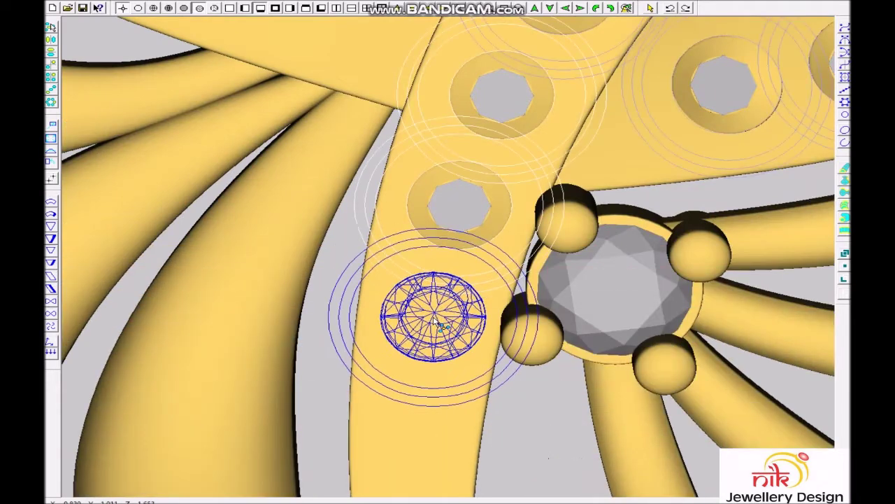
pyautogui.scroll(-2, 439, 325)
pyautogui.scroll(-3, 439, 296)
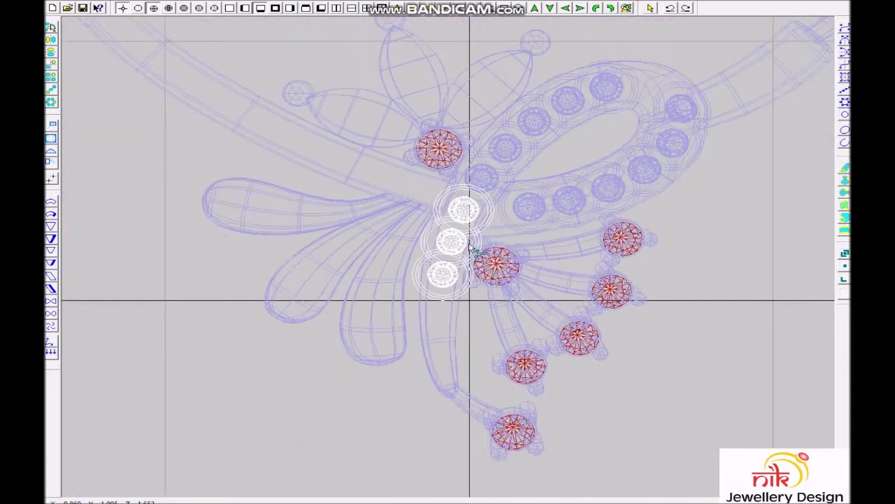
pyautogui.scroll(3, 499, 259)
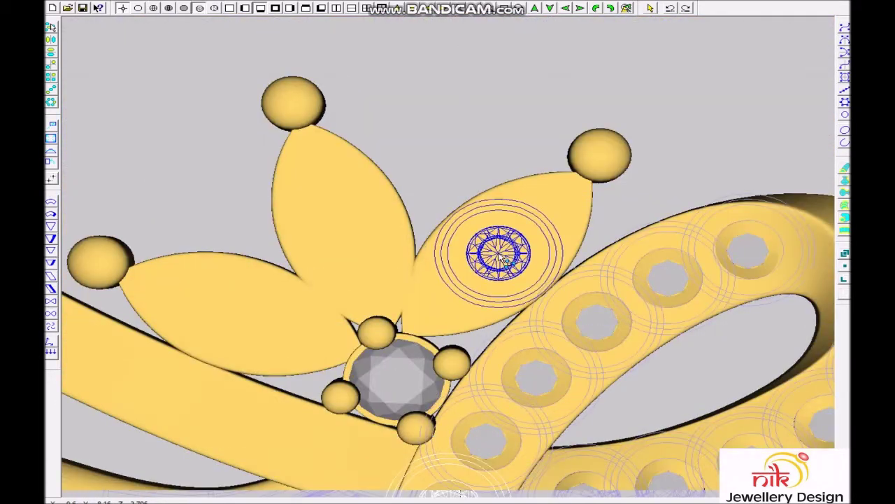
pyautogui.scroll(-3, 502, 259)
pyautogui.doubleClick(343, 159)
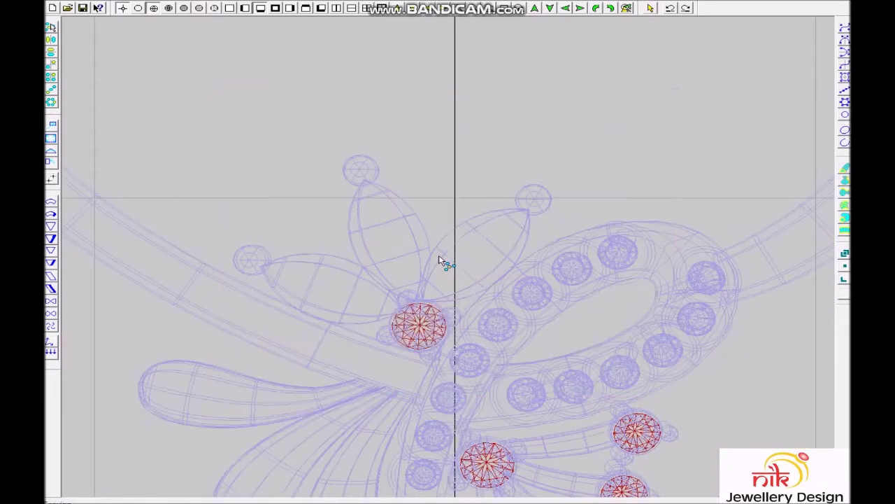
pyautogui.scroll(3, 439, 260)
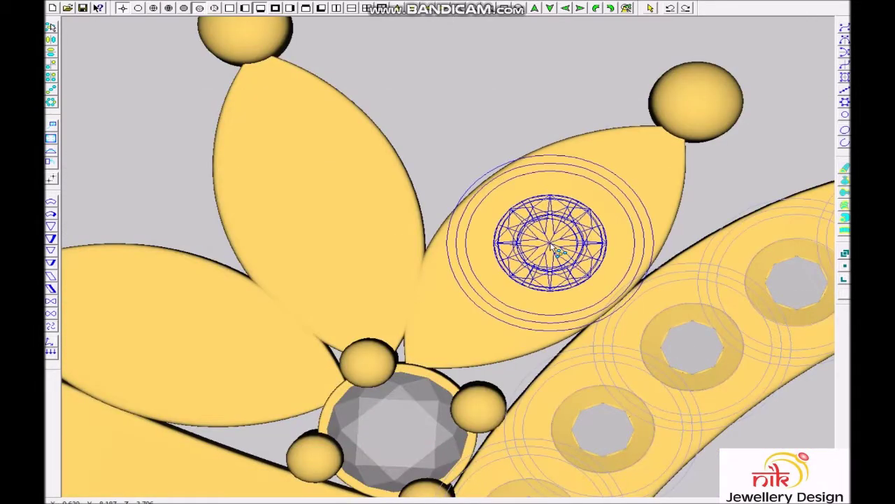
# Set one 1.00MM stone seat in each of the right, upper and left petals.
pyautogui.click(552, 246)
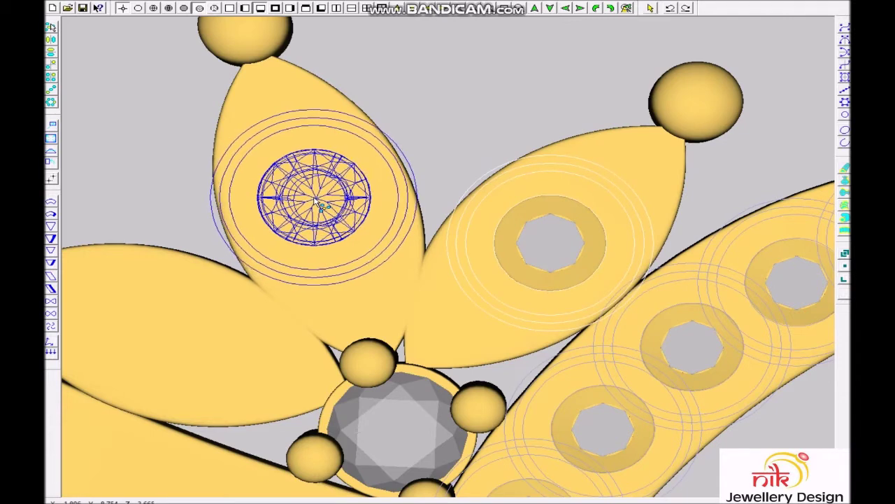
pyautogui.click(316, 200)
pyautogui.scroll(-2, 294, 238)
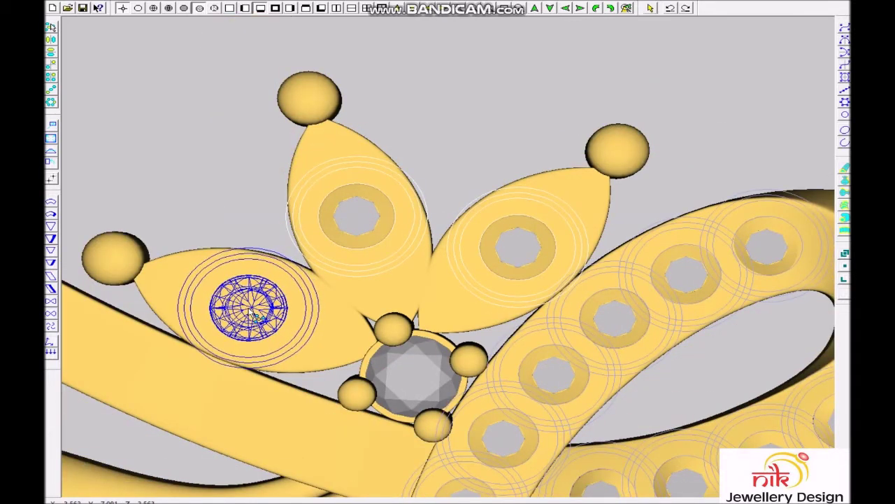
pyautogui.click(258, 317)
pyautogui.scroll(-3, 435, 266)
pyautogui.press('Escape')
pyautogui.scroll(-1, 591, 264)
pyautogui.hotkey('ctrl', 'd')
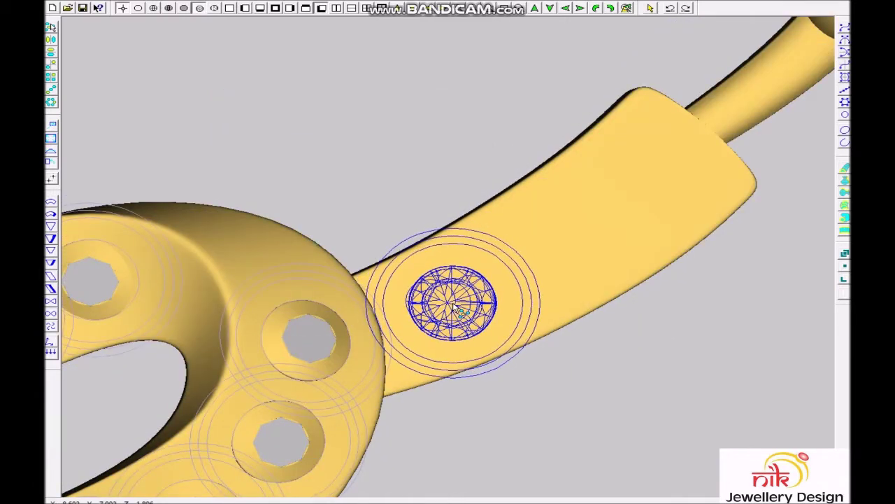
# Insert the 1.20MM round stone from the nik folder, then collapse the folder.
pyautogui.click(521, 161)
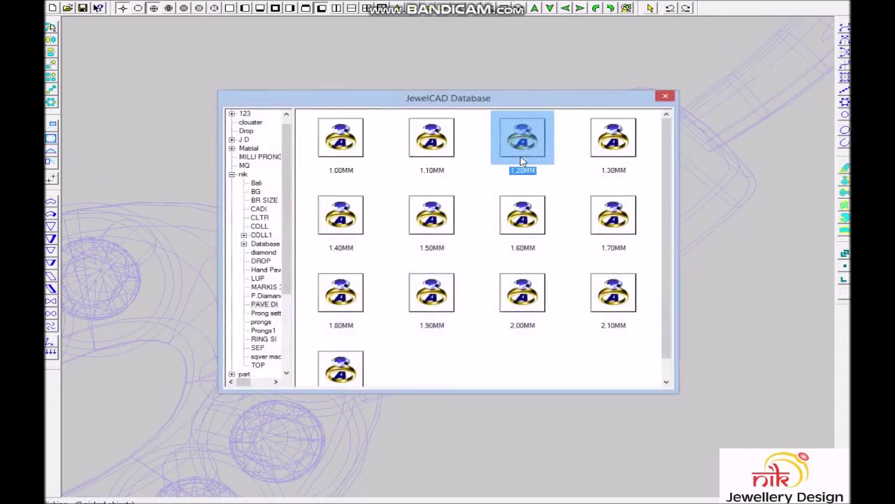
pyautogui.doubleClick(521, 161)
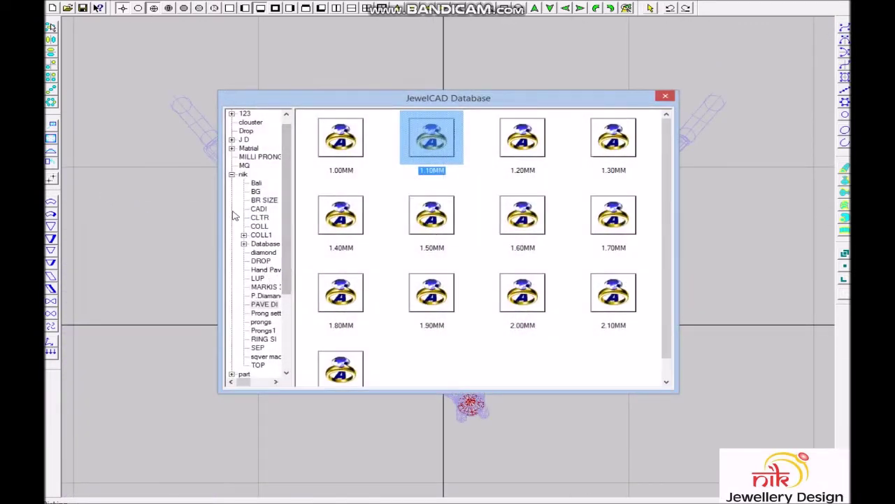
pyautogui.click(232, 175)
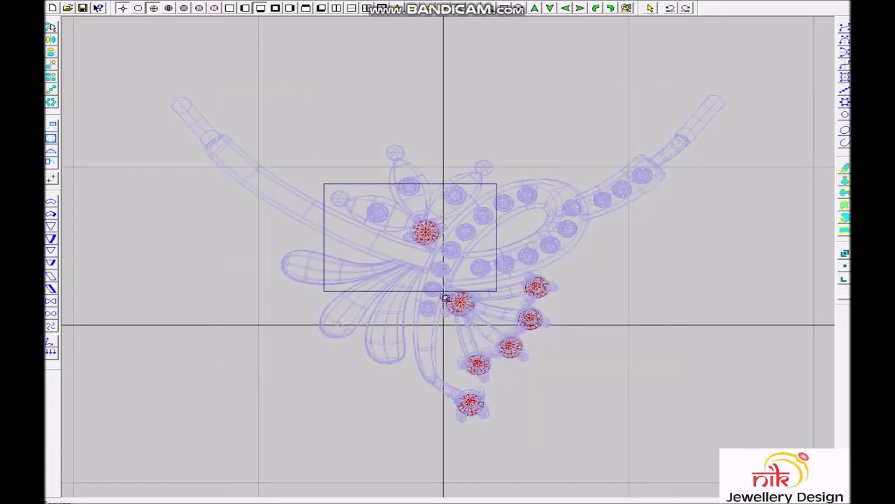
# Set the first five 1.20MM round stones along the curved band.
pyautogui.click(458, 335)
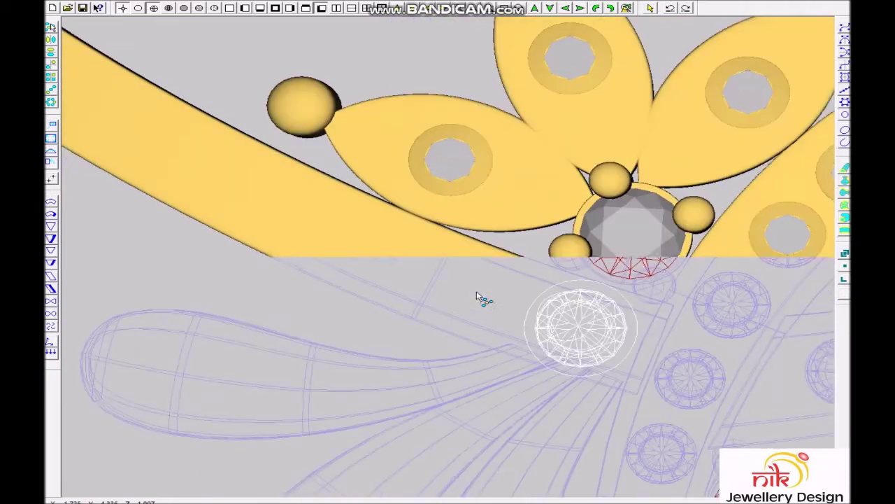
pyautogui.click(486, 300)
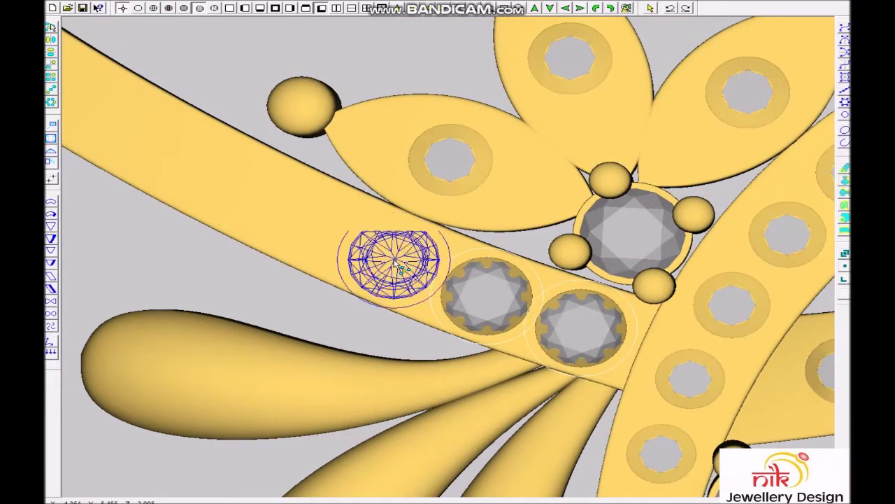
pyautogui.click(304, 215)
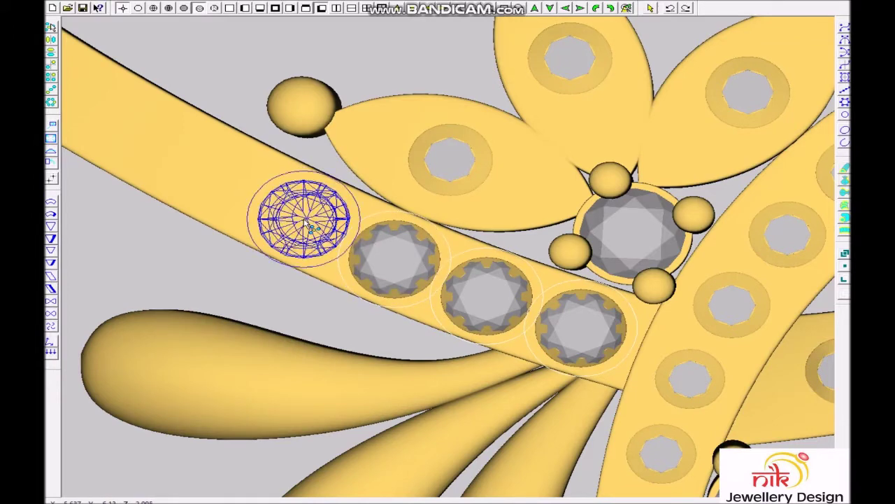
pyautogui.scroll(-1, 307, 221)
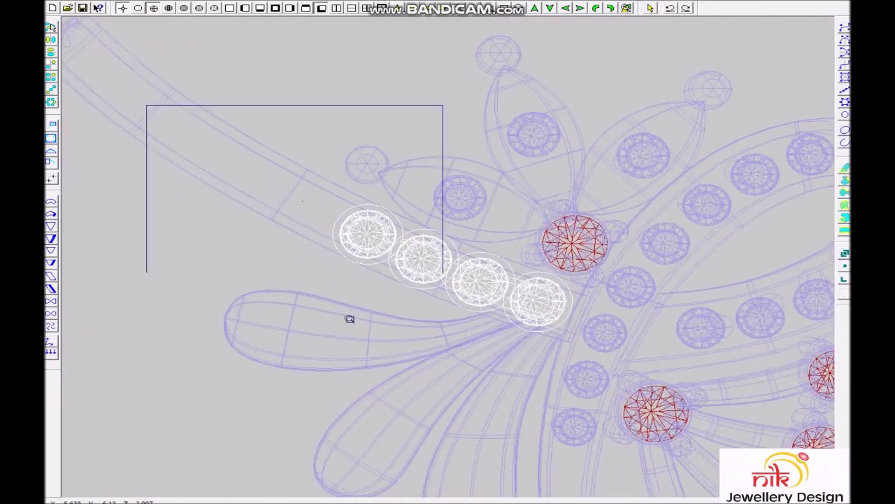
pyautogui.scroll(2, 329, 278)
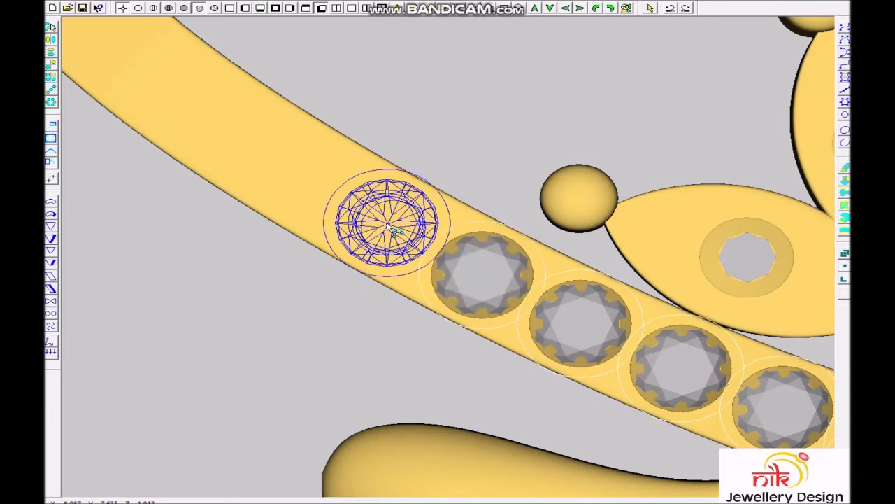
pyautogui.click(389, 223)
pyautogui.scroll(-1, 399, 225)
pyautogui.scroll(1, 443, 348)
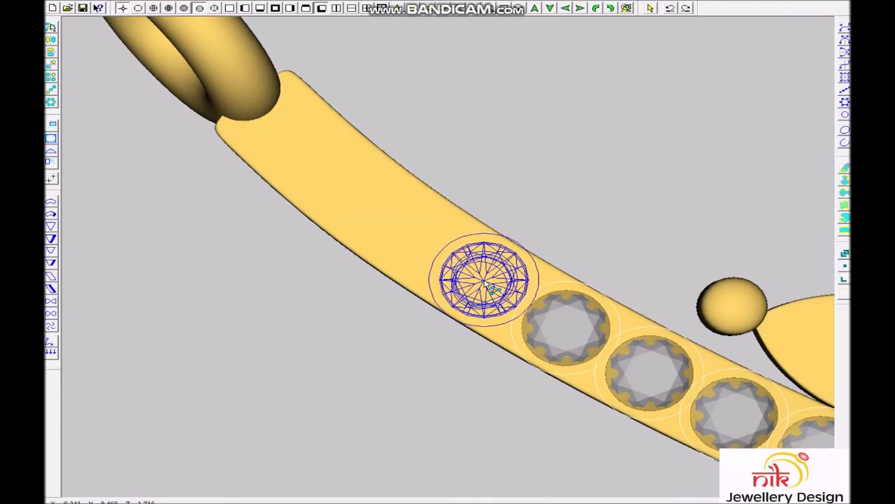
pyautogui.click(487, 284)
# Continue the stone row with five more stones up to the crossing band.
pyautogui.moveTo(132, 56); pyautogui.dragTo(586, 340)
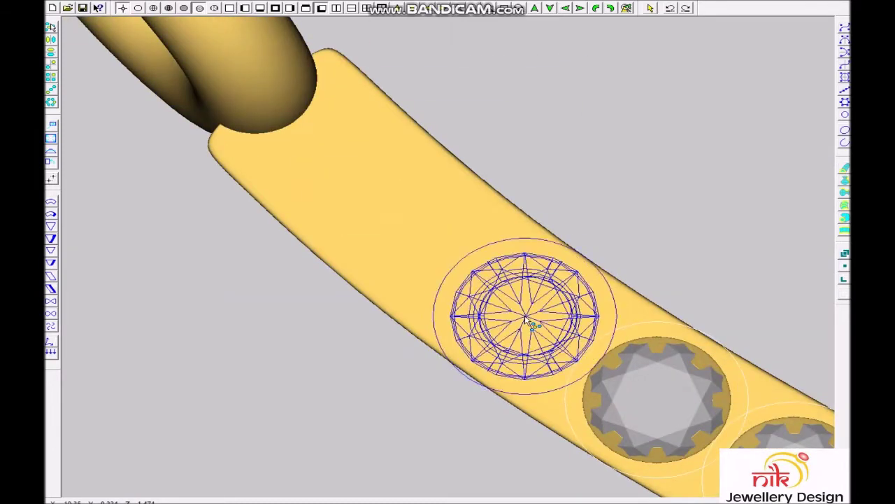
pyautogui.click(526, 319)
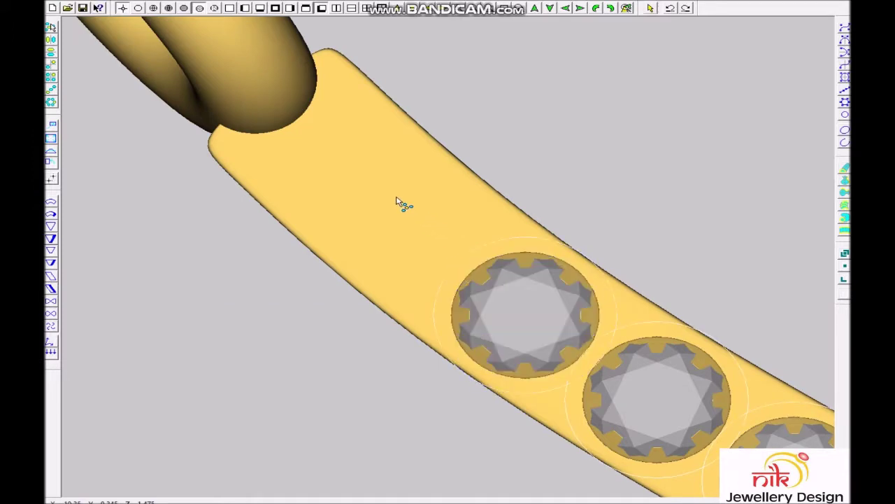
pyautogui.moveTo(396, 228); pyautogui.dragTo(502, 279, button='middle')
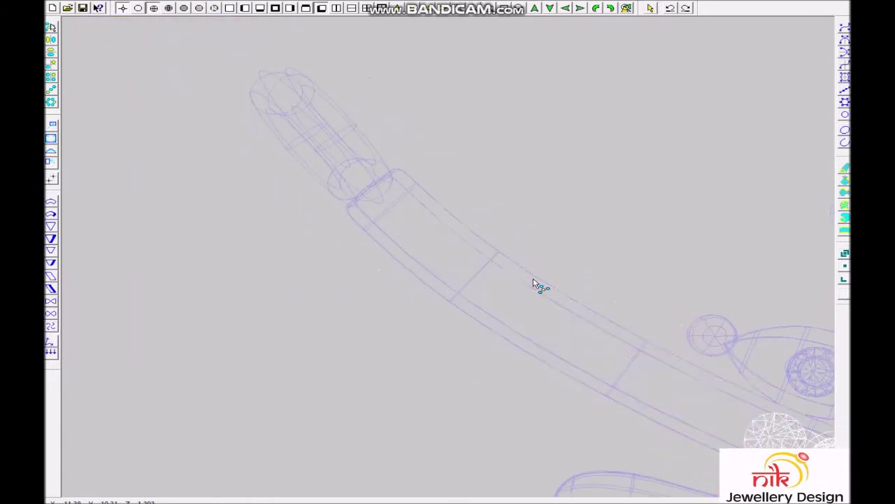
pyautogui.scroll(3, 502, 279)
pyautogui.scroll(3, 452, 336)
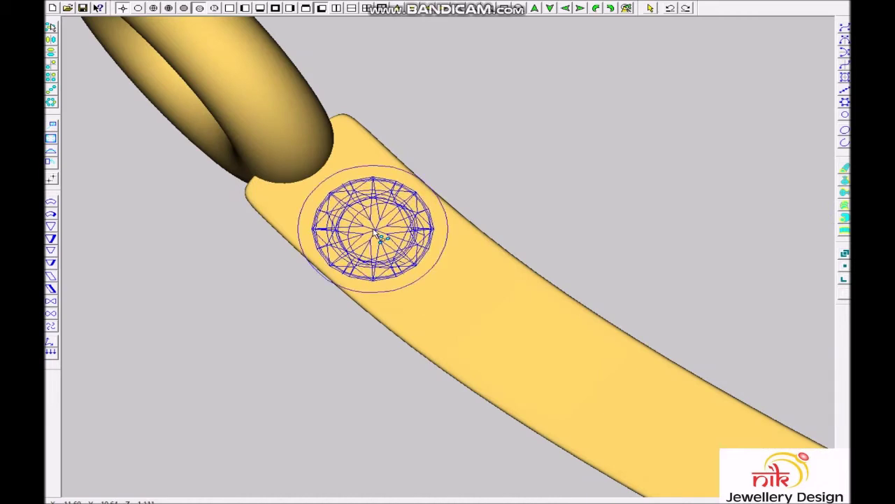
pyautogui.click(374, 231)
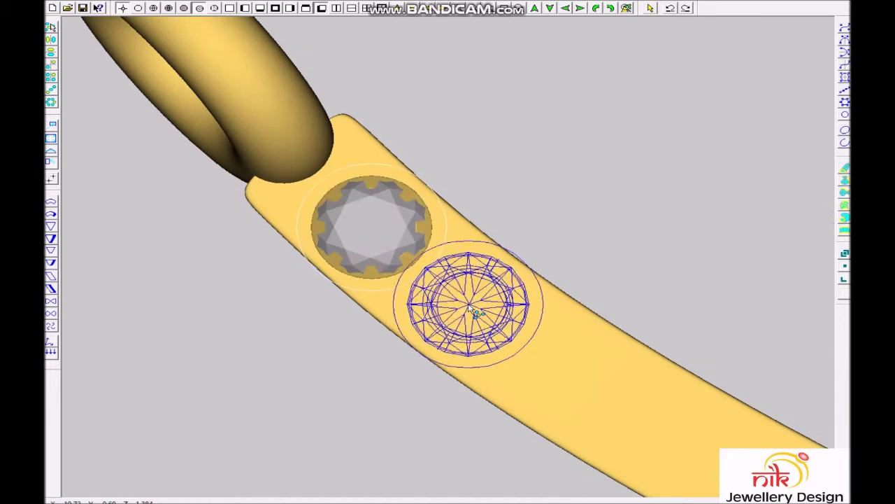
pyautogui.click(473, 312)
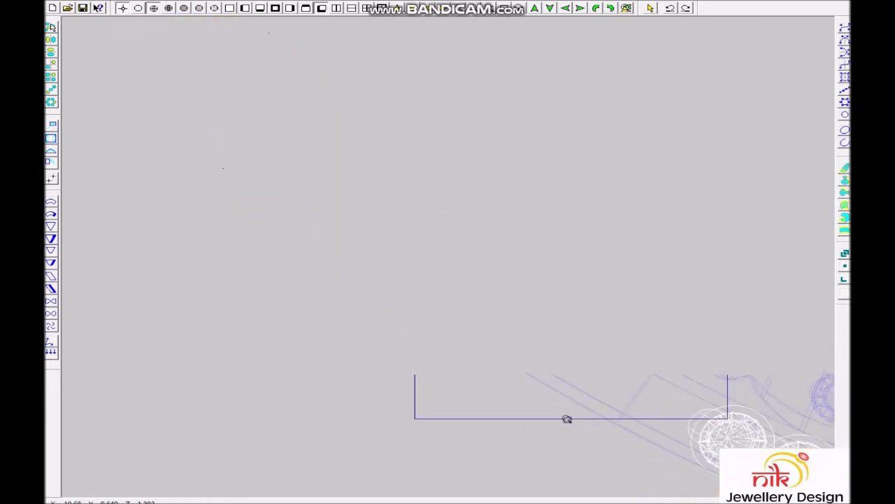
pyautogui.moveTo(515, 340); pyautogui.dragTo(314, 252, button='middle')
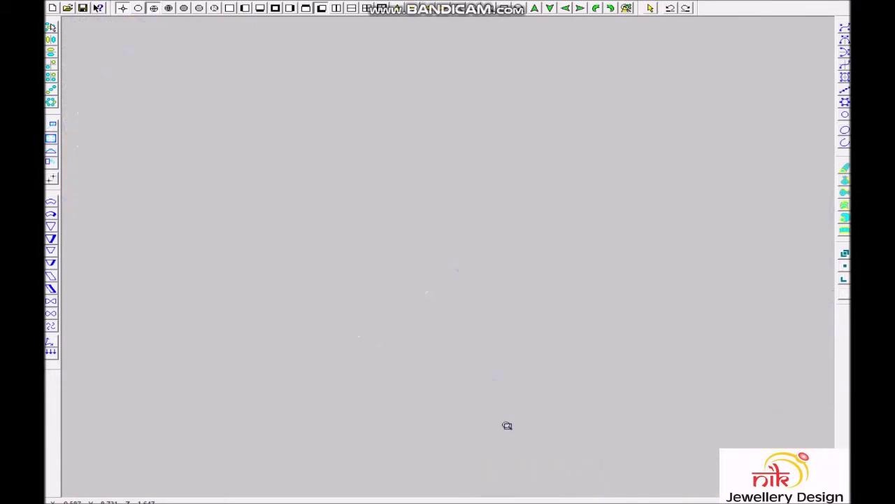
pyautogui.scroll(-2, 352, 286)
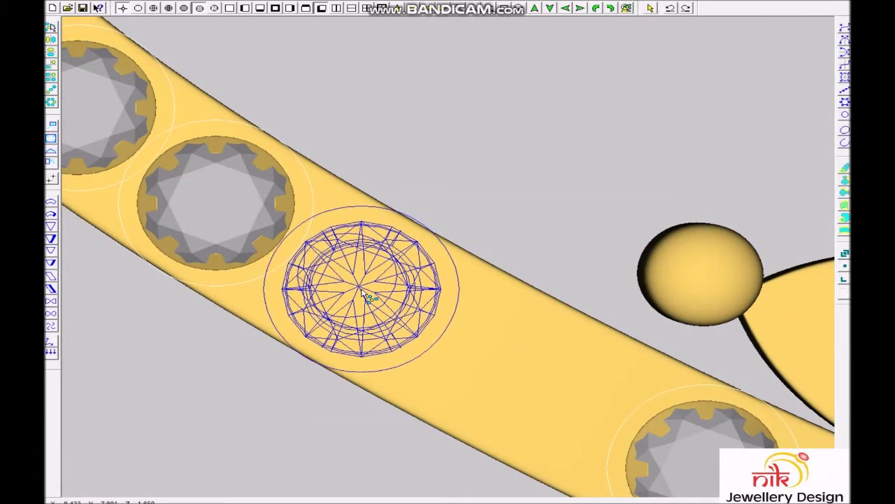
pyautogui.click(361, 294)
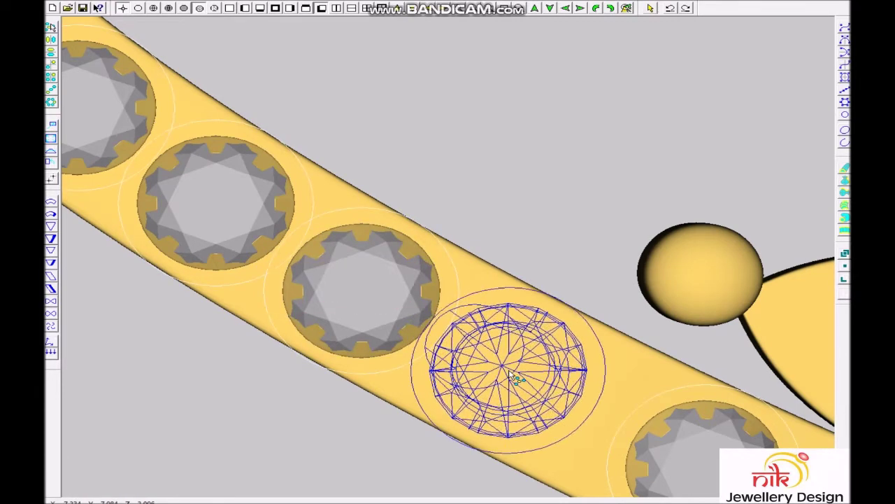
pyautogui.scroll(-3, 532, 384)
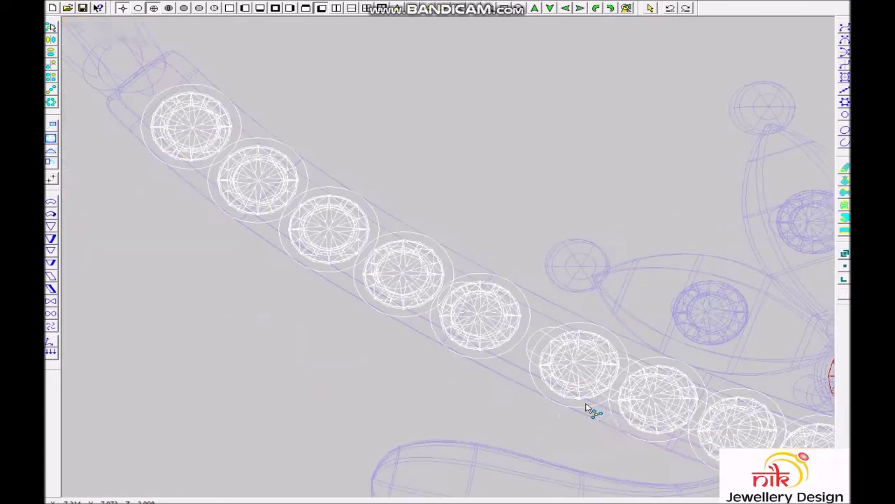
pyautogui.scroll(-2, 586, 400)
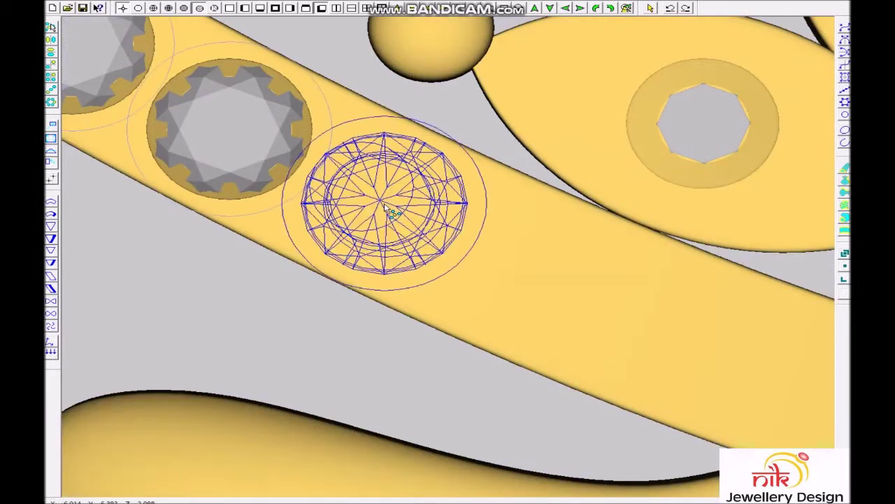
pyautogui.click(393, 213)
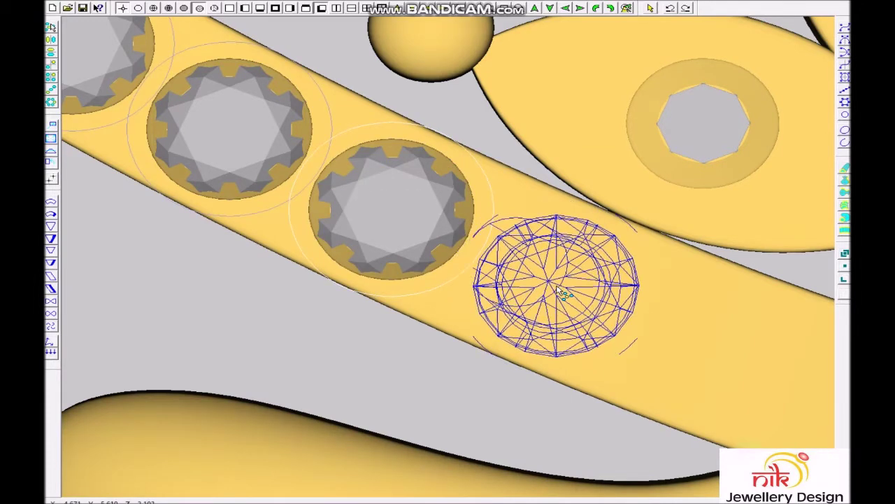
pyautogui.scroll(-3, 553, 290)
pyautogui.scroll(2, 615, 368)
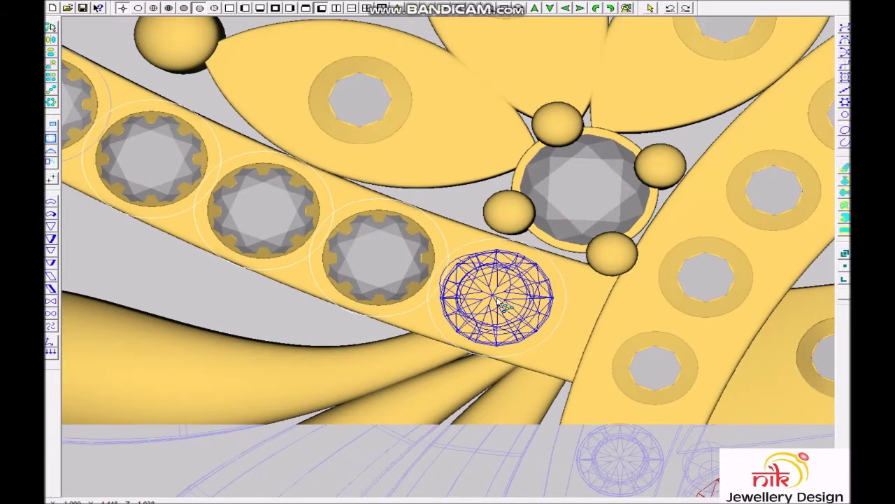
pyautogui.scroll(-5, 505, 294)
pyautogui.scroll(-2, 509, 285)
pyautogui.scroll(-1, 511, 287)
pyautogui.scroll(-1, 613, 184)
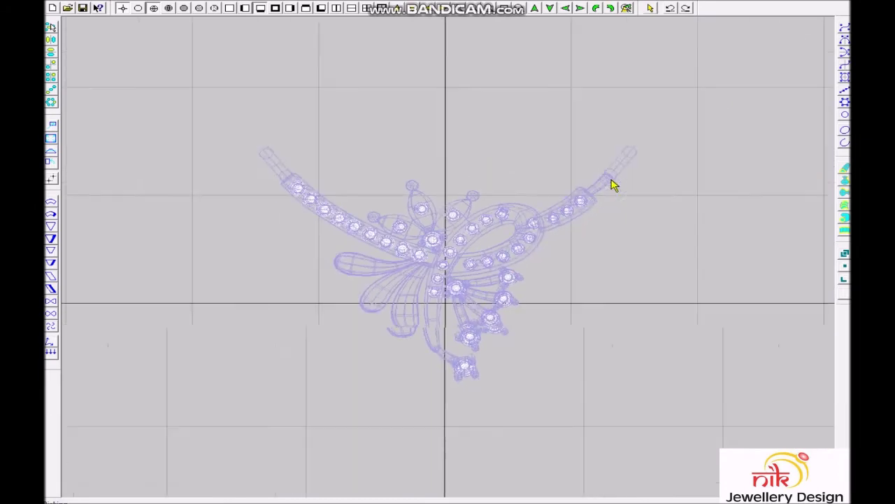
# Select and deselect the stones, then inspect the pendant's full stone layout.
pyautogui.click(614, 165)
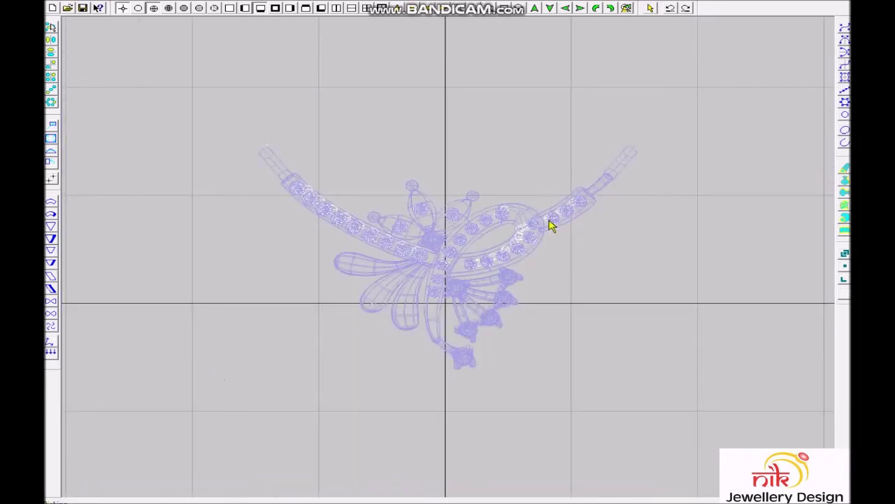
pyautogui.click(607, 197)
pyautogui.scroll(3, 486, 273)
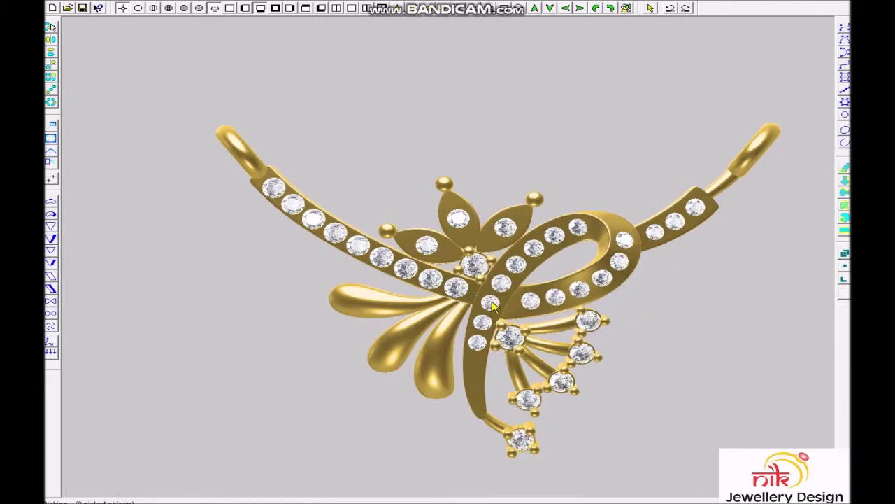
pyautogui.scroll(2, 488, 306)
pyautogui.scroll(-1, 454, 339)
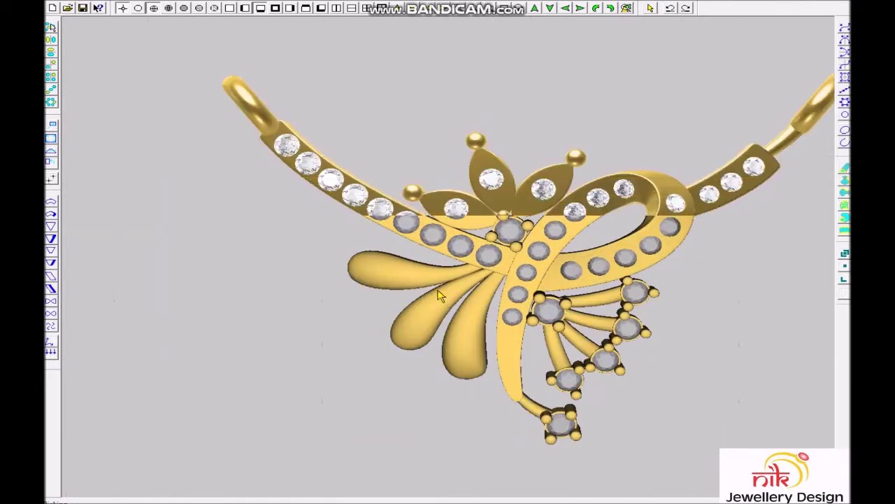
pyautogui.scroll(1, 421, 355)
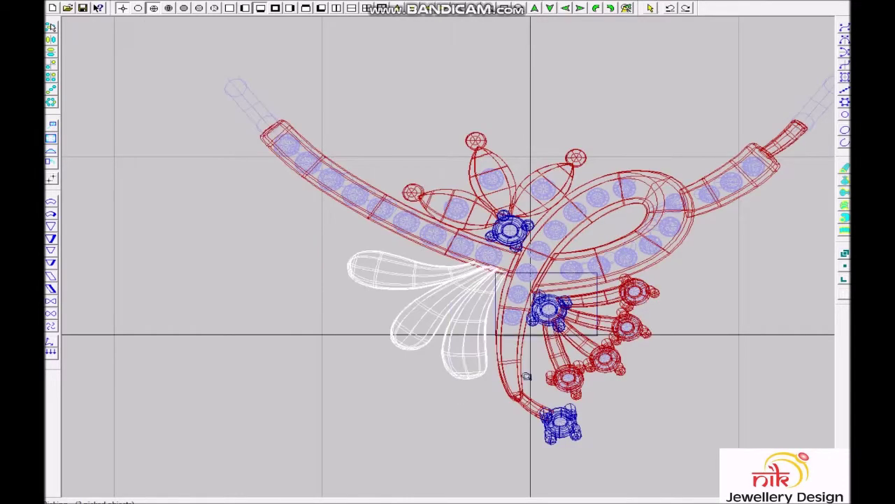
# Window-select the branches, petals and settings, delete them, and undo the deletion.
pyautogui.scroll(2, 458, 371)
pyautogui.moveTo(539, 259); pyautogui.dragTo(410, 441)
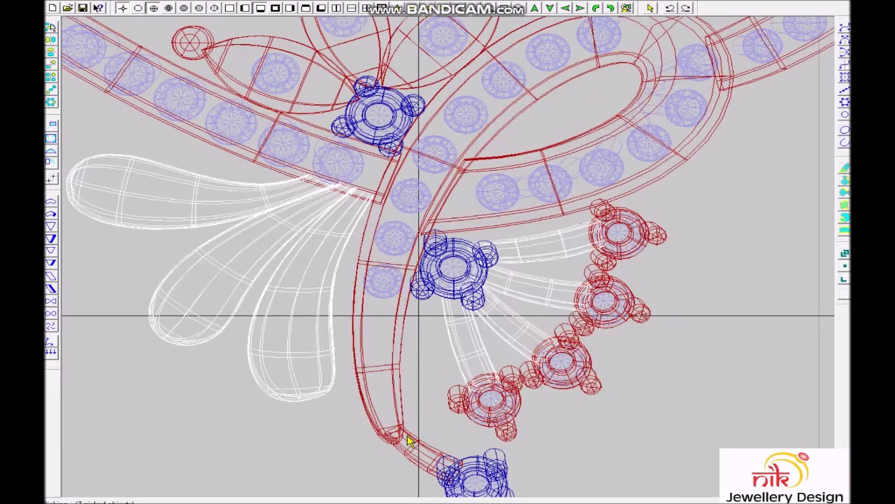
pyautogui.scroll(-1, 433, 353)
pyautogui.press('Delete')
pyautogui.hotkey('ctrl', 'z')
pyautogui.scroll(-1, 676, 109)
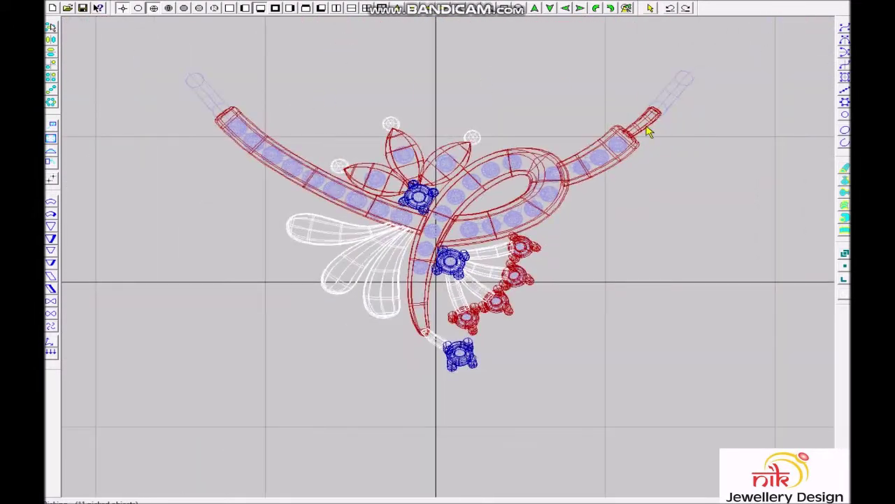
pyautogui.scroll(2, 575, 314)
# Browse the Materials swatches, then render the pendant with rose-metal petals against gold bands.
pyautogui.hotkey('ctrl', 'm')
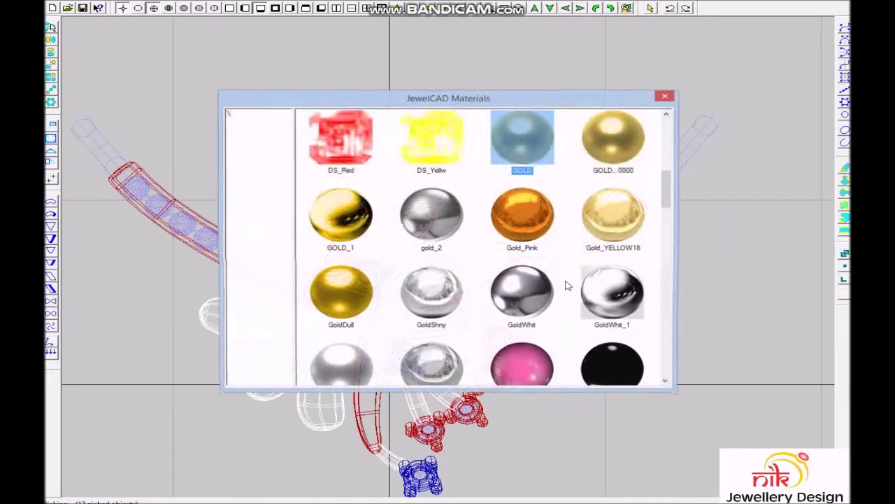
pyautogui.scroll(-3, 549, 287)
pyautogui.scroll(-3, 548, 289)
pyautogui.scroll(5, 533, 302)
pyautogui.scroll(2, 533, 300)
pyautogui.scroll(1, 529, 288)
pyautogui.scroll(2, 530, 289)
pyautogui.scroll(2, 531, 290)
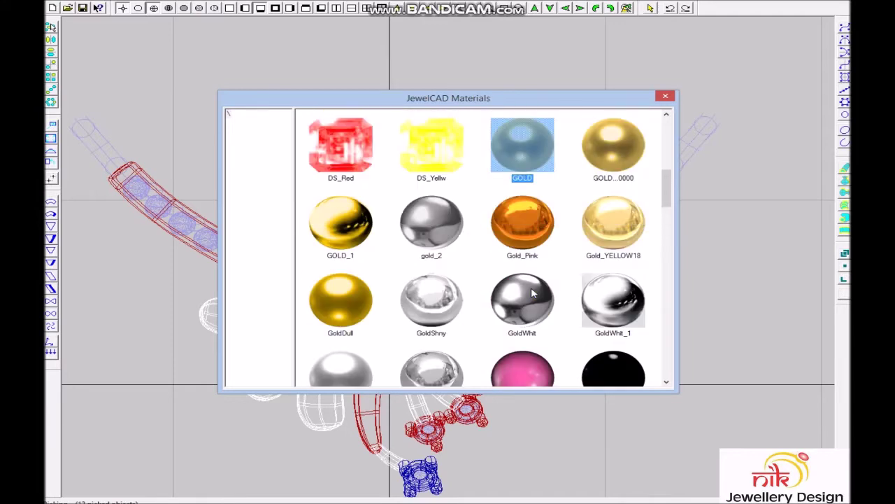
pyautogui.scroll(1, 531, 289)
pyautogui.scroll(2, 531, 290)
pyautogui.scroll(2, 531, 289)
pyautogui.scroll(-3, 533, 292)
pyautogui.scroll(-3, 533, 293)
pyautogui.scroll(-1, 533, 293)
pyautogui.scroll(-2, 533, 293)
pyautogui.scroll(-2, 531, 292)
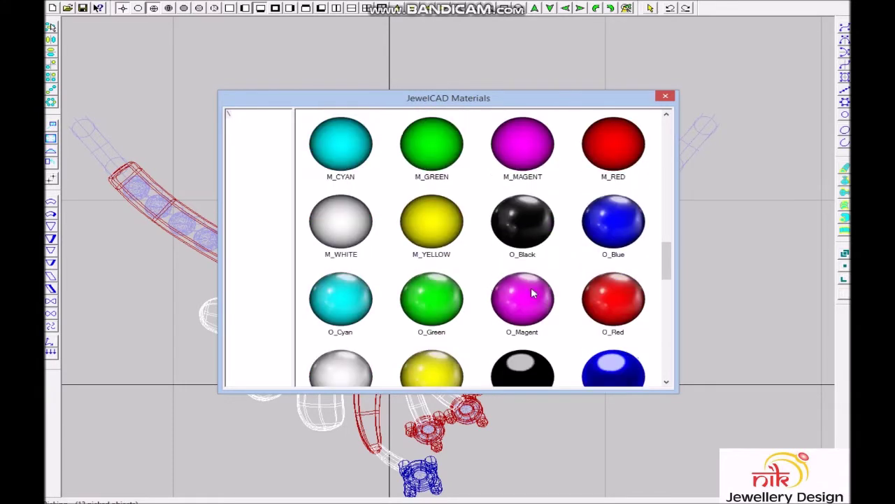
pyautogui.scroll(-2, 532, 293)
pyautogui.scroll(-1, 531, 293)
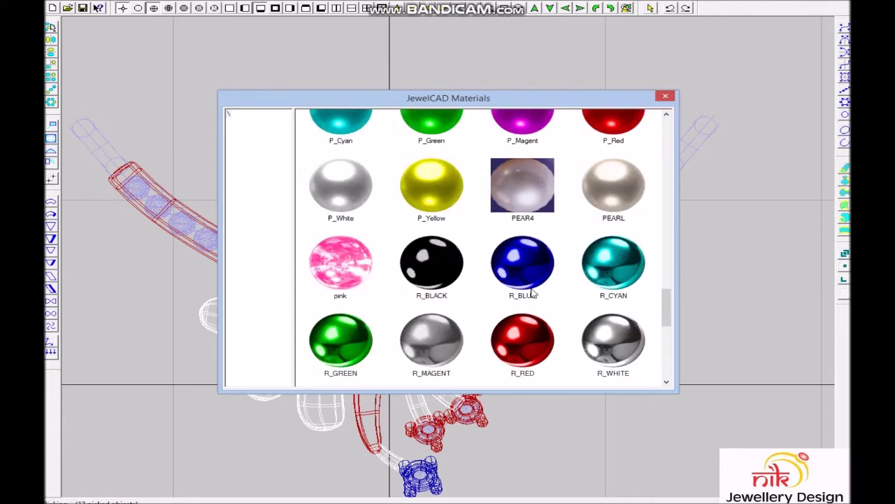
pyautogui.scroll(-2, 532, 292)
pyautogui.hotkey('ctrl', 'r')
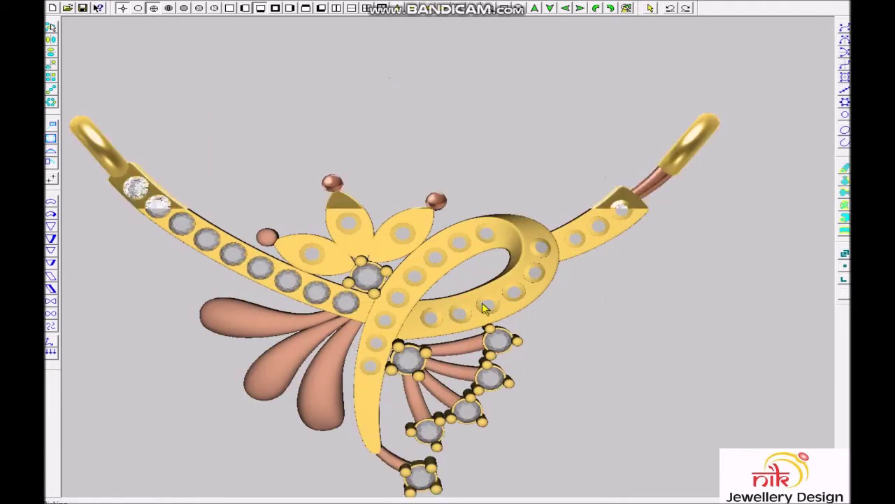
# Select the looping band in the shaded preview, return to wireframe, and open Materials.
pyautogui.scroll(2, 486, 308)
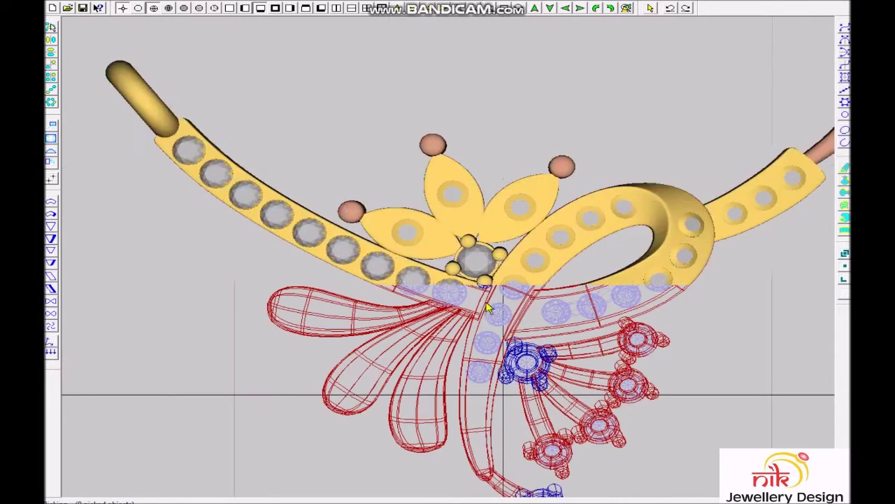
pyautogui.scroll(-1, 488, 300)
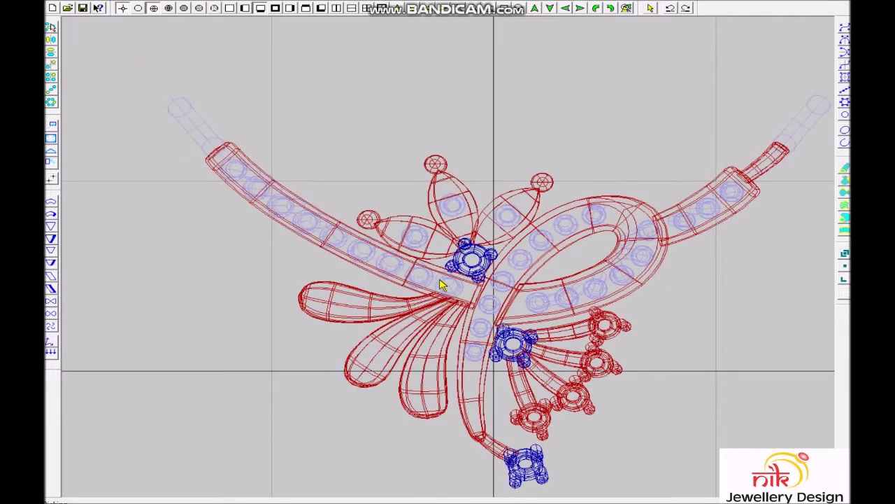
pyautogui.scroll(-1, 455, 273)
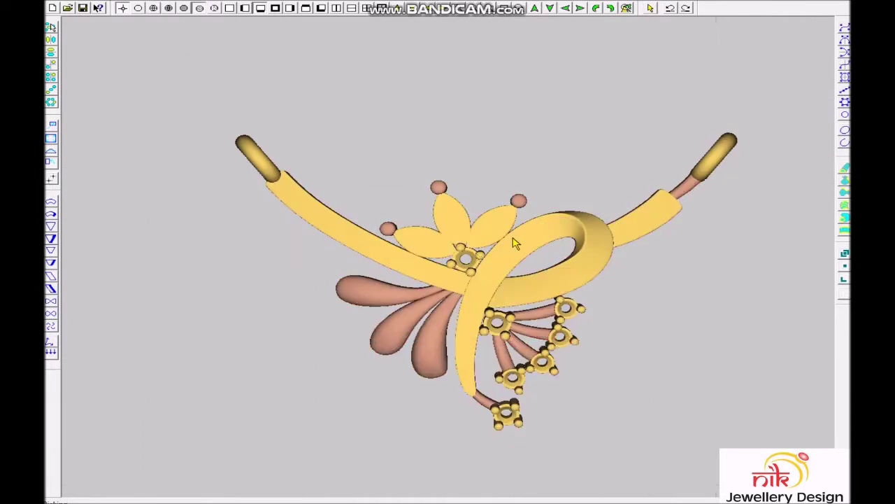
pyautogui.click(581, 256)
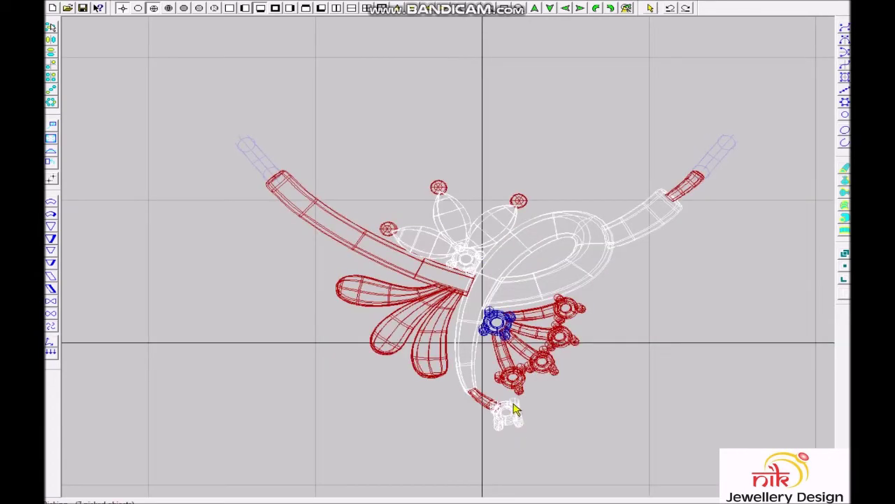
pyautogui.scroll(3, 531, 448)
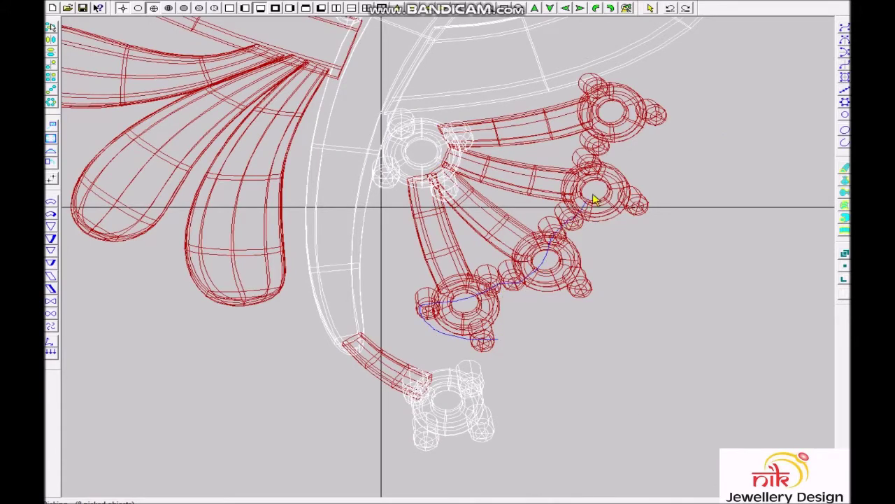
pyautogui.scroll(-3, 535, 289)
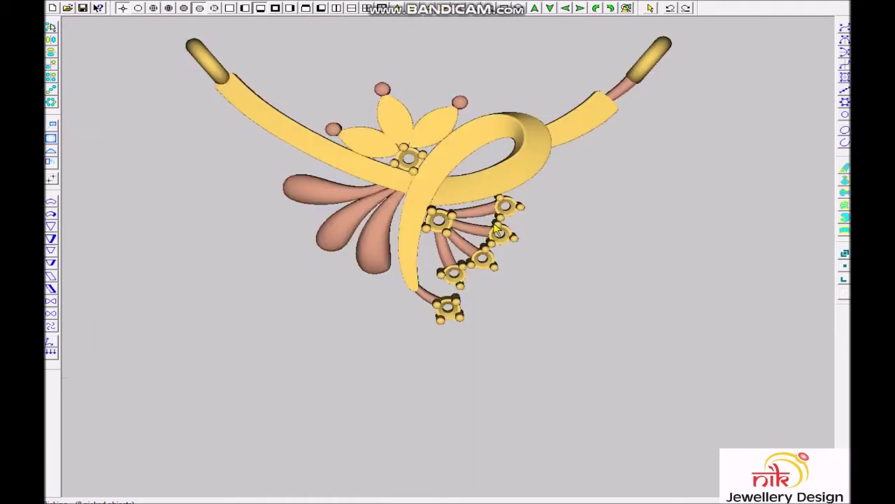
pyautogui.click(501, 227)
pyautogui.hotkey('ctrl', 'm')
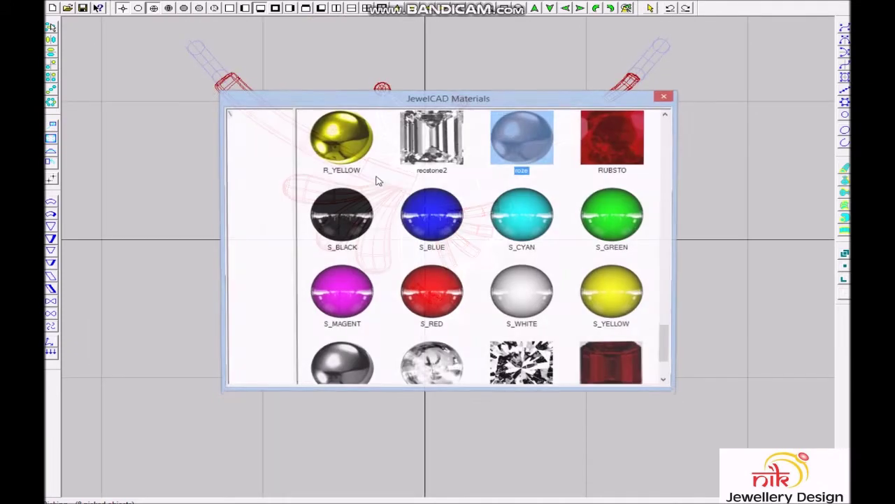
# Zoom in on the pendant's stone row.
pyautogui.scroll(-3, 343, 225)
pyautogui.scroll(-3, 347, 209)
pyautogui.scroll(2, 348, 208)
pyautogui.scroll(5, 348, 208)
pyautogui.scroll(3, 348, 209)
pyautogui.scroll(1, 355, 193)
pyautogui.scroll(-7, 355, 196)
pyautogui.scroll(-7, 355, 199)
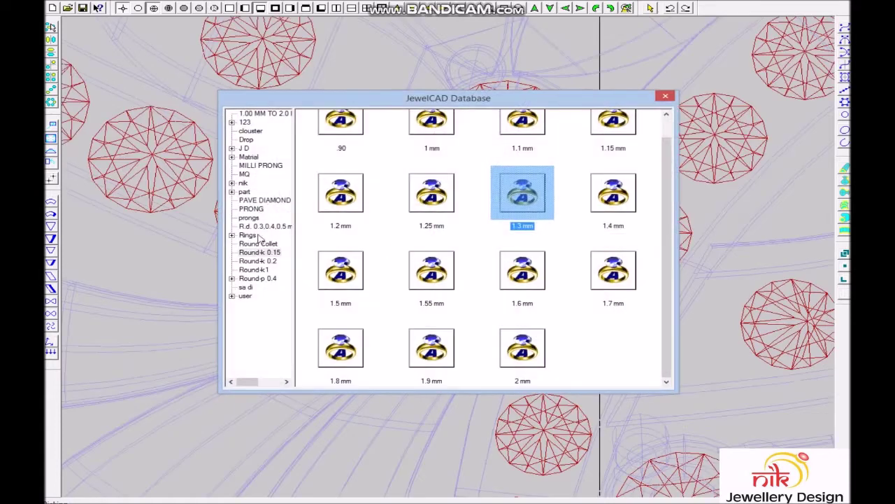
# Pick a PRONG ball size and place the first four gold beads between band stones.
pyautogui.click(249, 208)
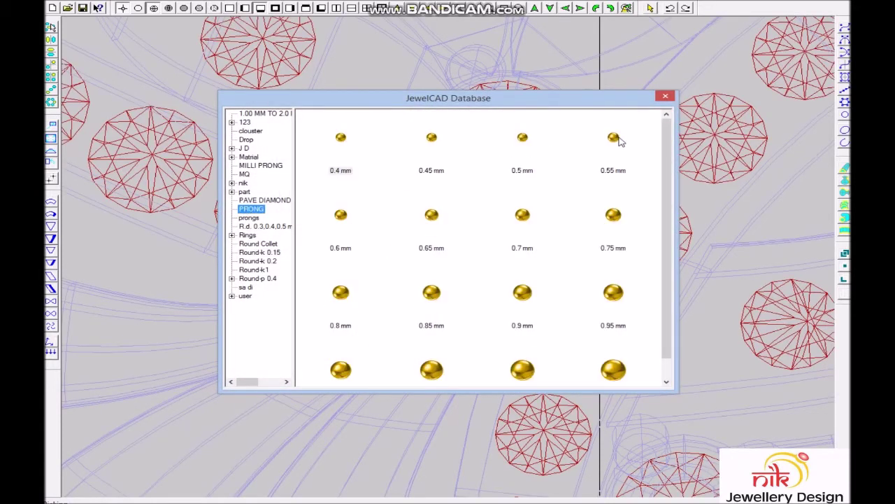
pyautogui.doubleClick(613, 138)
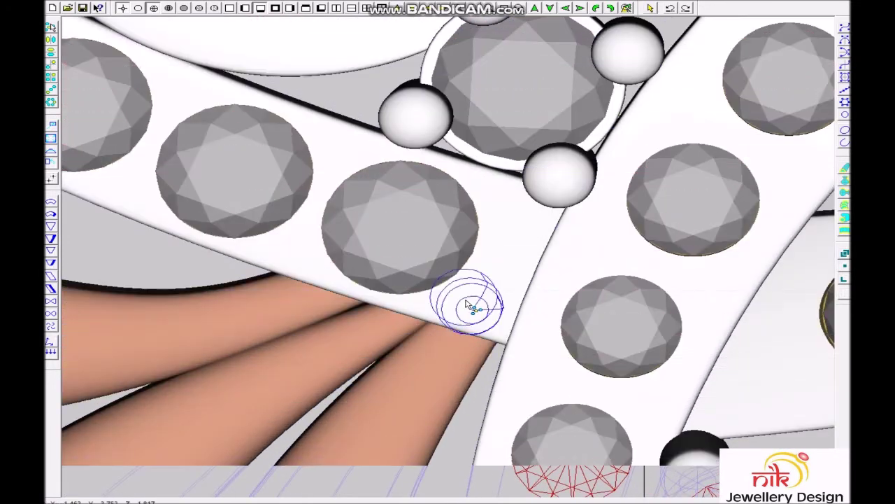
pyautogui.click(464, 300)
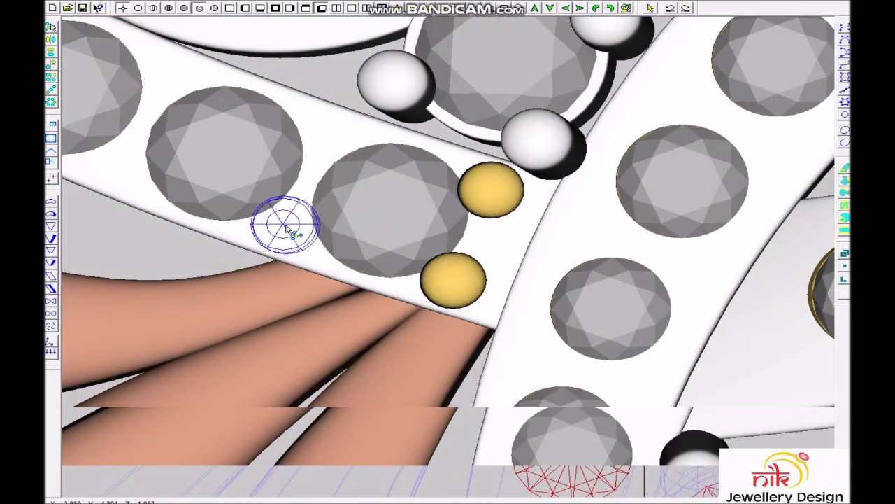
pyautogui.click(298, 229)
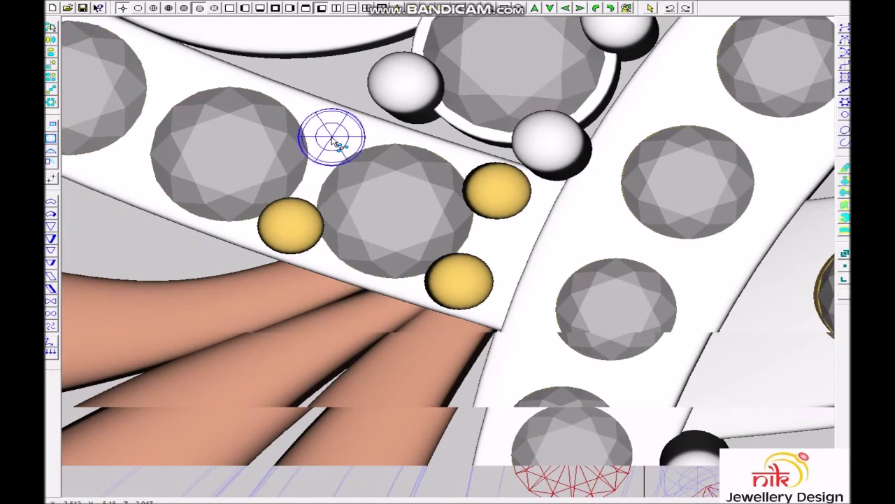
pyautogui.scroll(-3, 335, 139)
pyautogui.scroll(3, 410, 290)
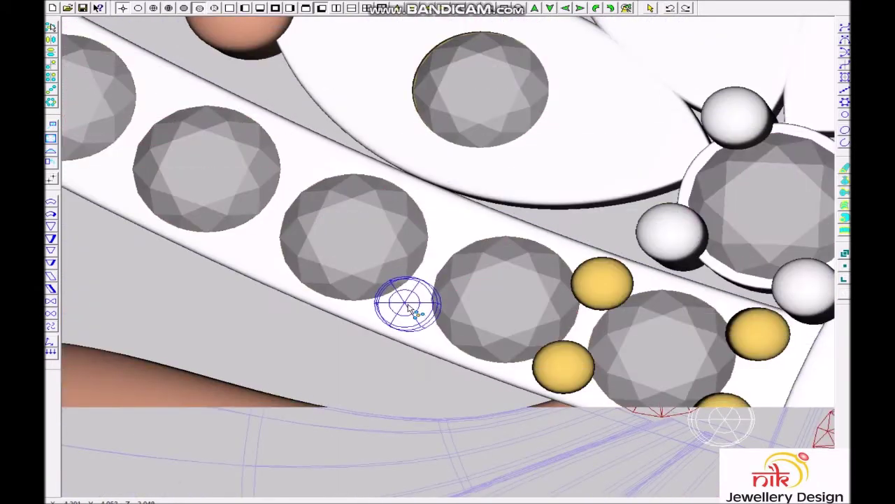
pyautogui.click(409, 309)
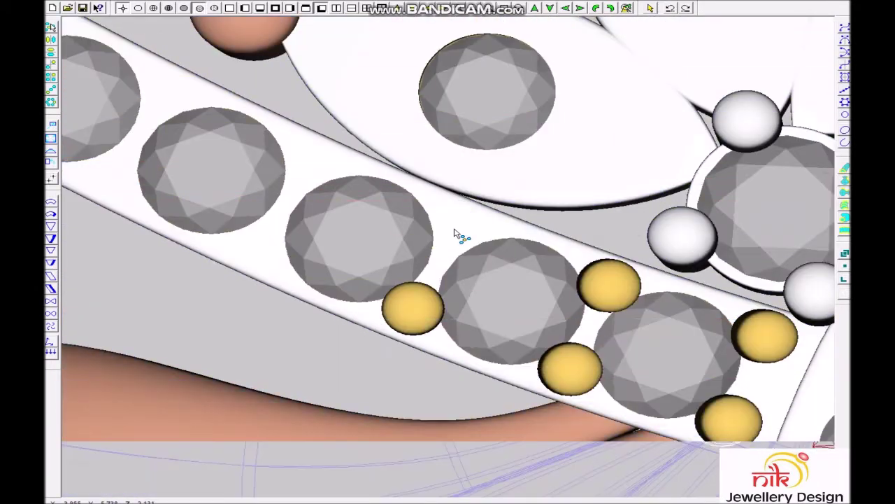
pyautogui.click(262, 243)
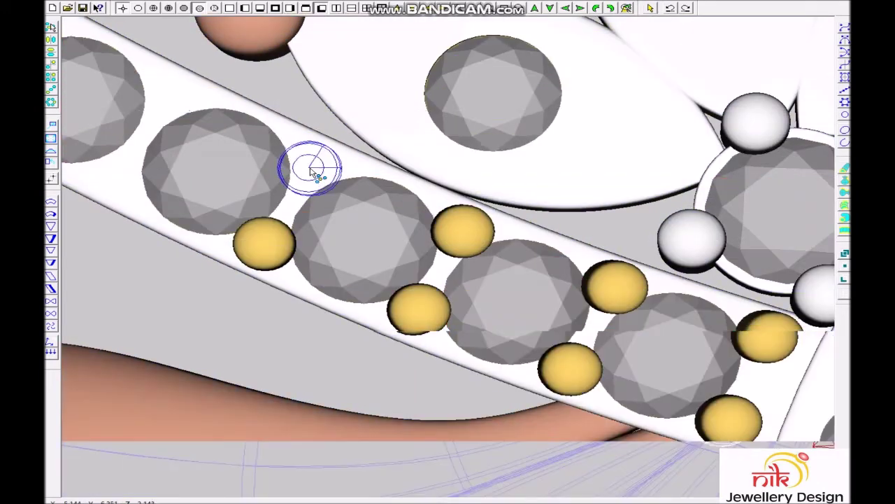
# Place four more prong beads along the band to its end, then zoom out to the whole pendant.
pyautogui.scroll(-3, 316, 171)
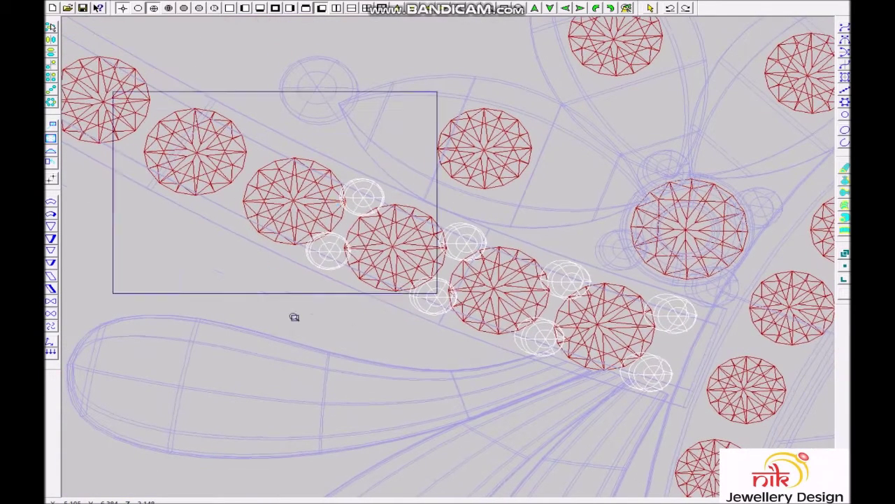
pyautogui.scroll(3, 296, 315)
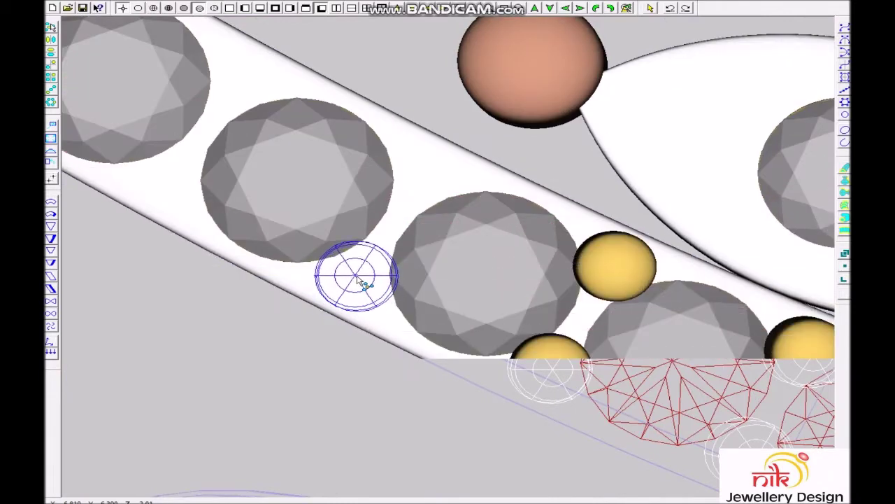
pyautogui.scroll(-2, 425, 183)
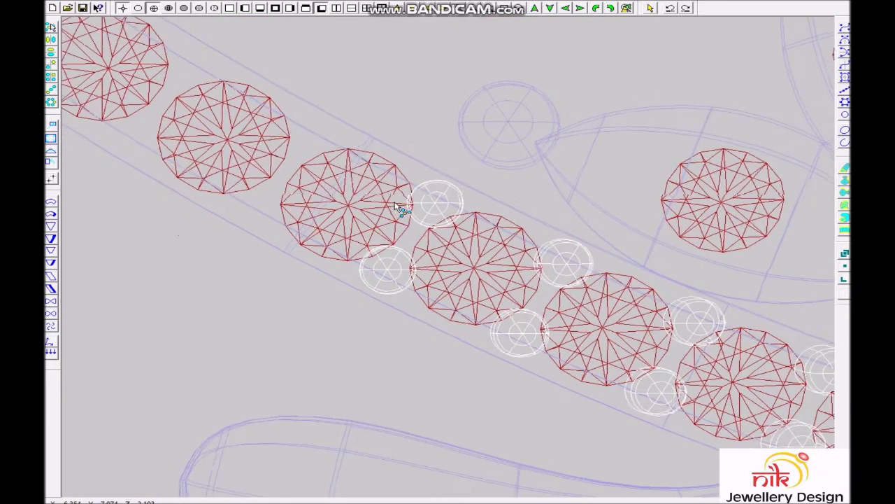
pyautogui.scroll(1, 400, 205)
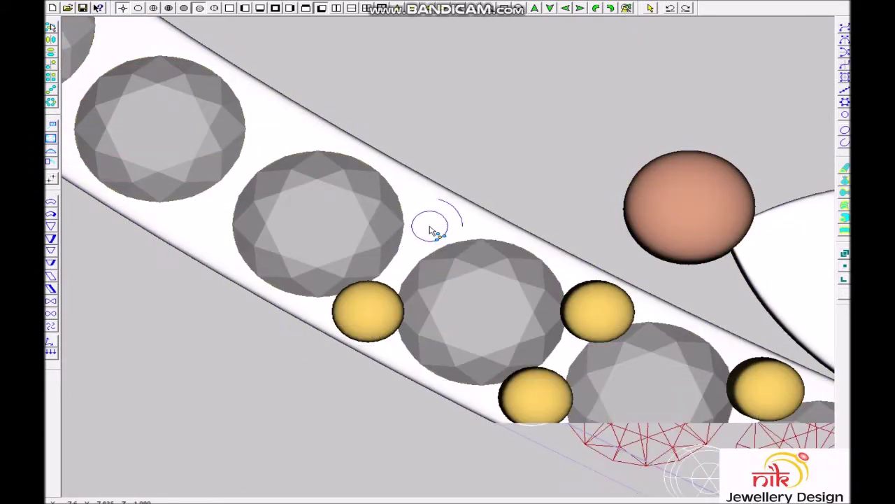
pyautogui.click(401, 228)
pyautogui.scroll(1, 390, 344)
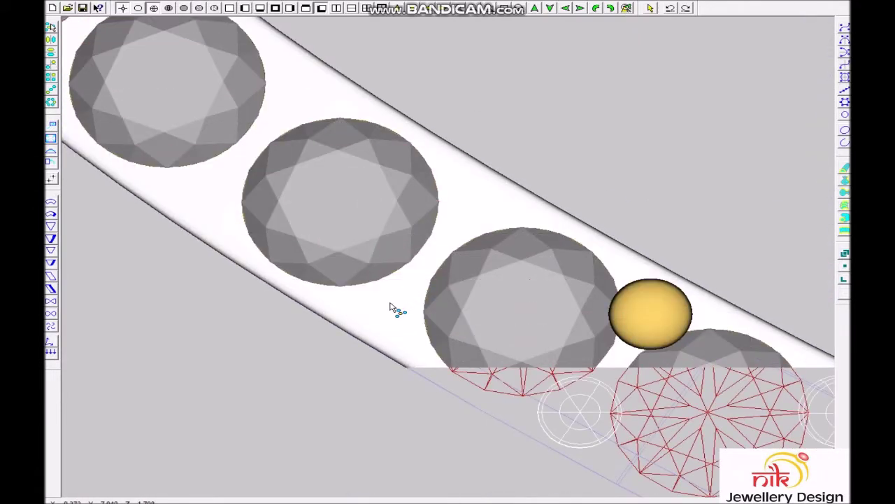
pyautogui.click(391, 308)
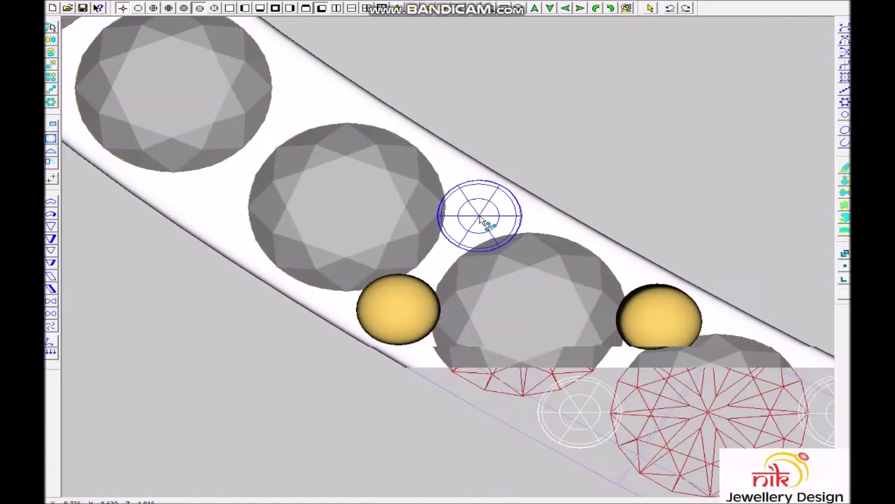
pyautogui.click(217, 197)
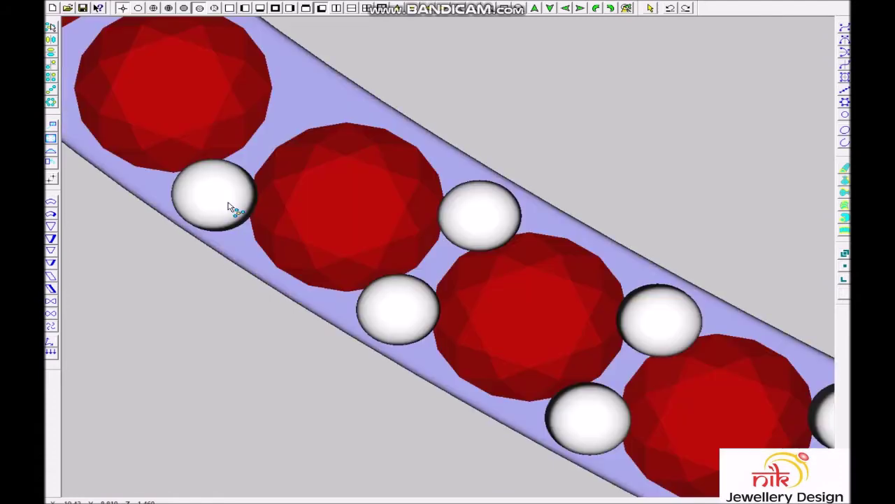
pyautogui.scroll(-2, 308, 111)
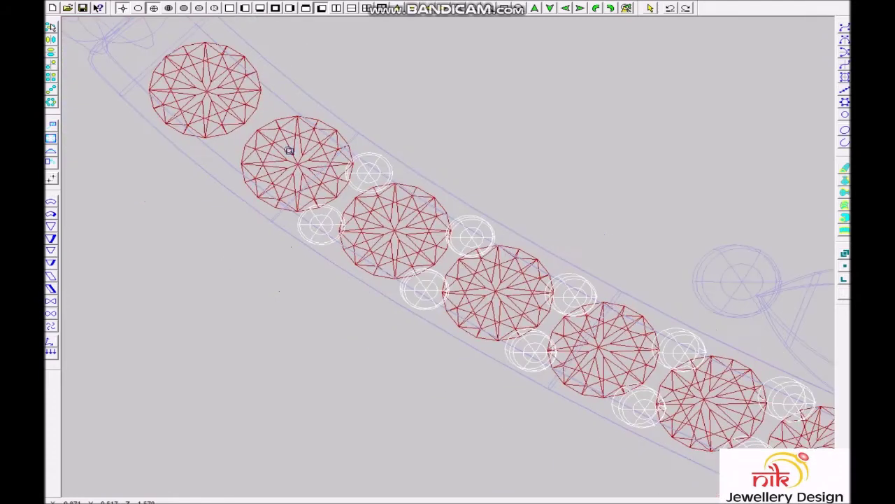
pyautogui.scroll(3, 404, 203)
pyautogui.click(433, 204)
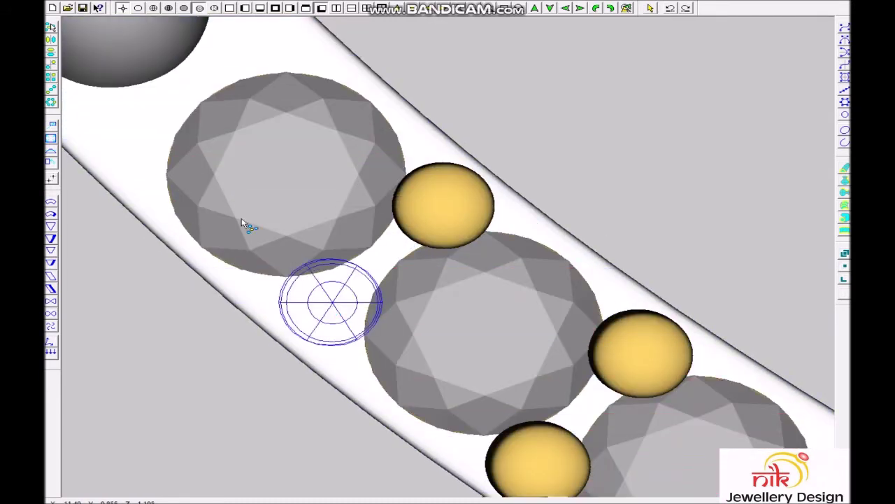
pyautogui.scroll(-2, 316, 100)
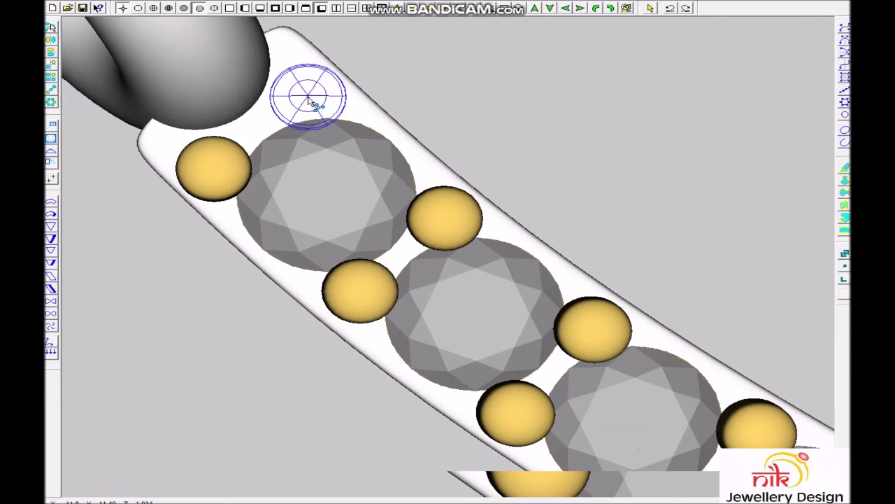
pyautogui.scroll(-2, 410, 149)
pyautogui.scroll(-2, 506, 232)
pyautogui.scroll(-5, 506, 233)
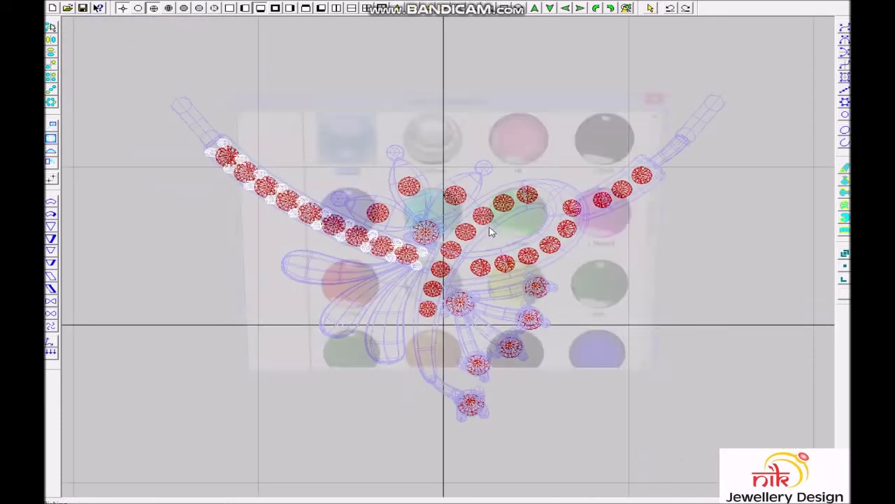
# Bring up the materials library and the Layers dialog listing Layers 1 through 20.
pyautogui.hotkey('ctrl', 'm')
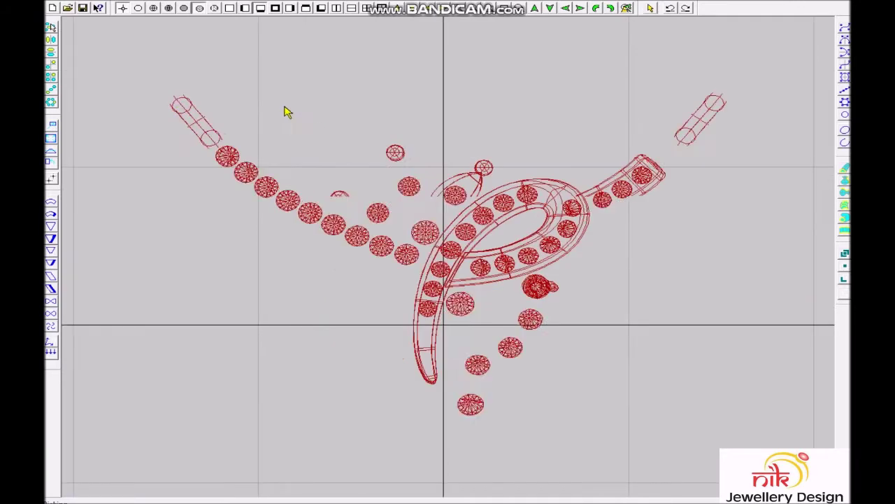
pyautogui.hotkey('ctrl', 'l')
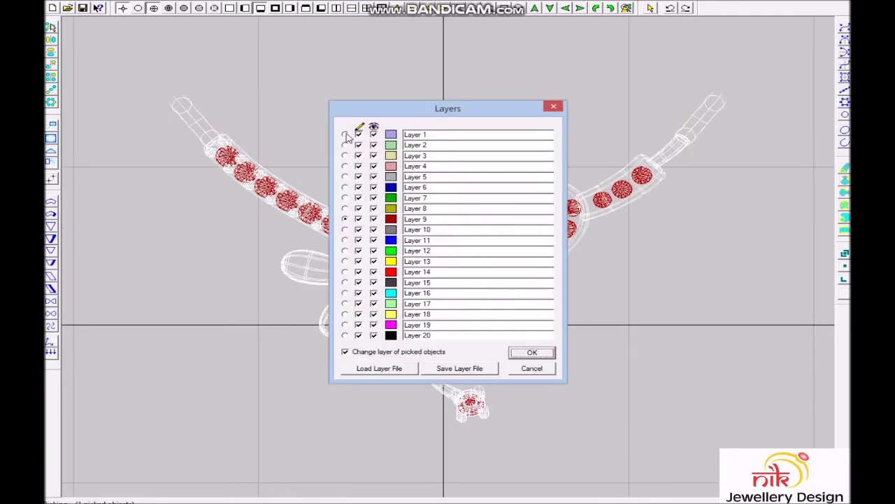
pyautogui.press('Return')
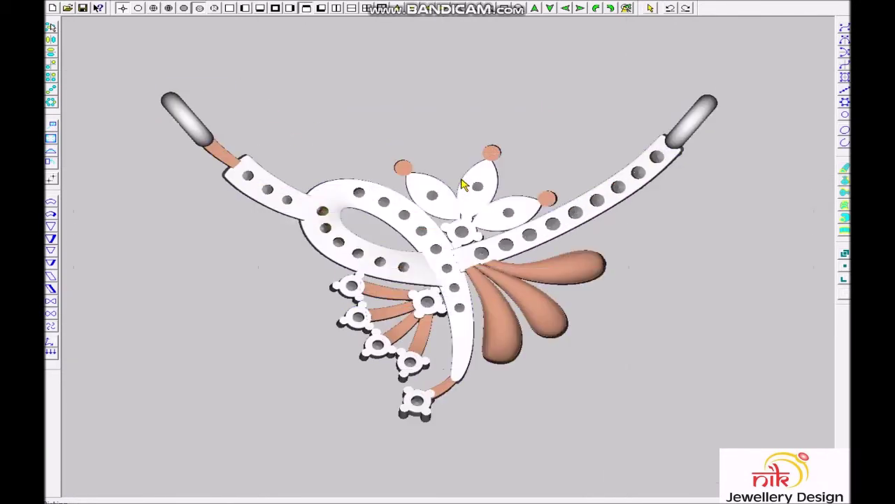